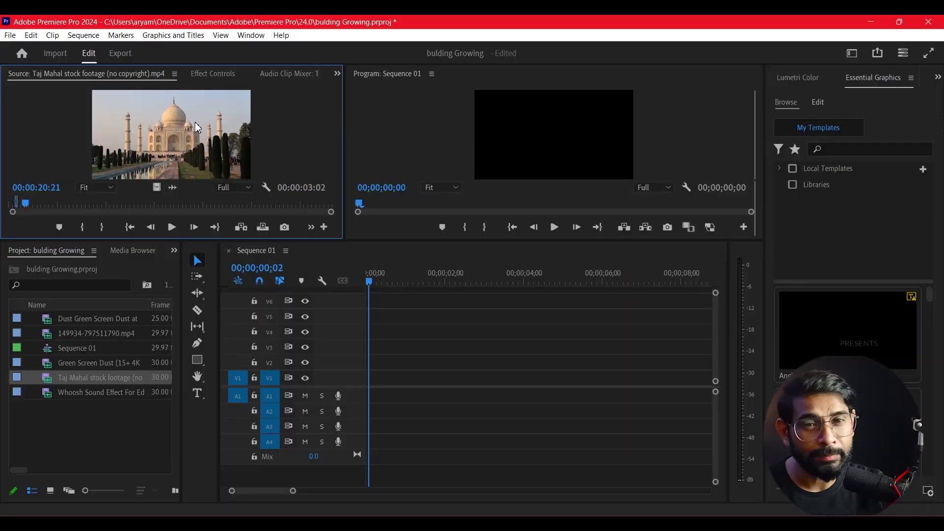
Step: Drop the Taj Mahal footage onto V1/A1 at 00;00, keeping the existing sequence settings
left_click_drag(160, 155, 374, 396)
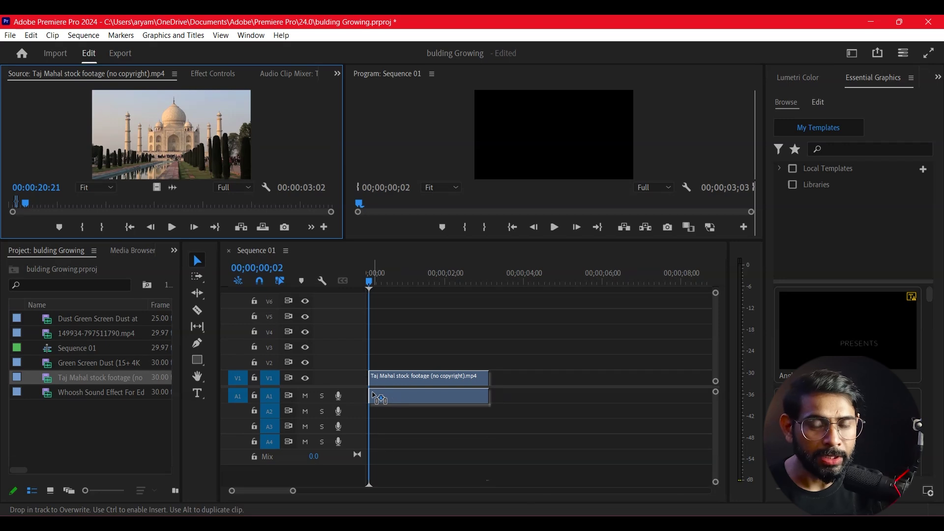
left_click_drag(373, 396, 385, 395)
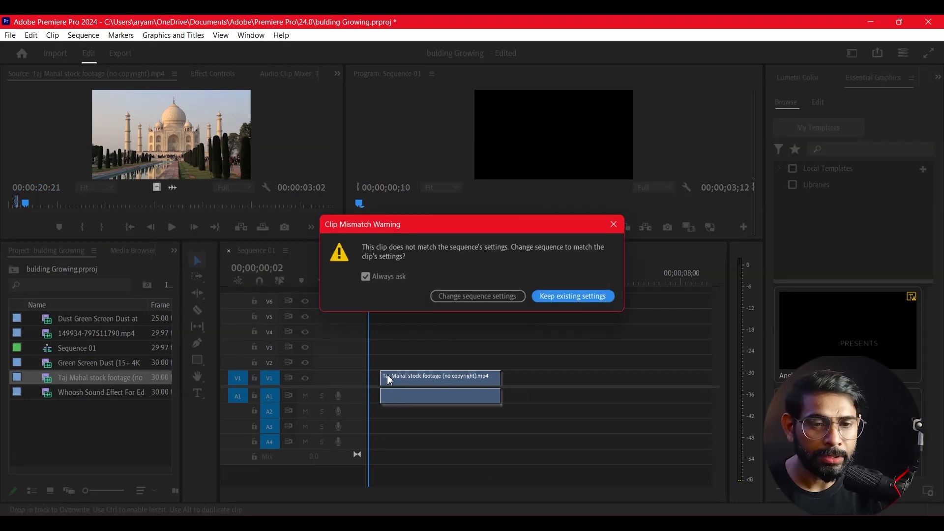
left_click(569, 295)
left_click_drag(401, 381, 388, 381)
Step: Play back the sequence, realign the clip flush with the start, and zoom the timeline in
key("space")
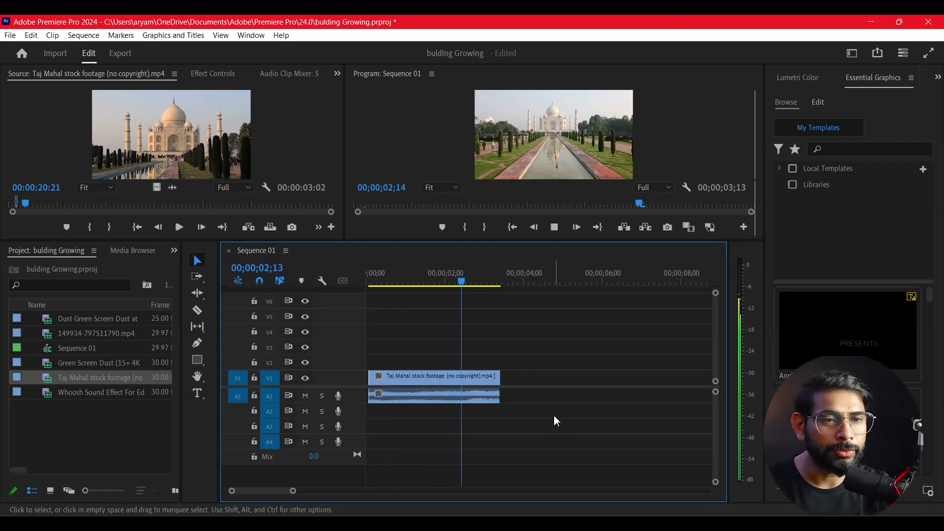
key("space")
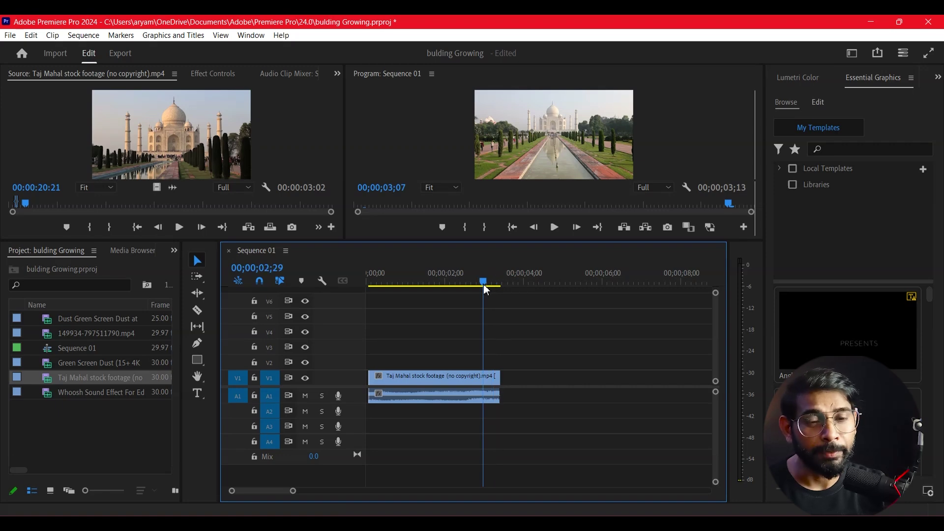
left_click_drag(485, 289, 368, 284)
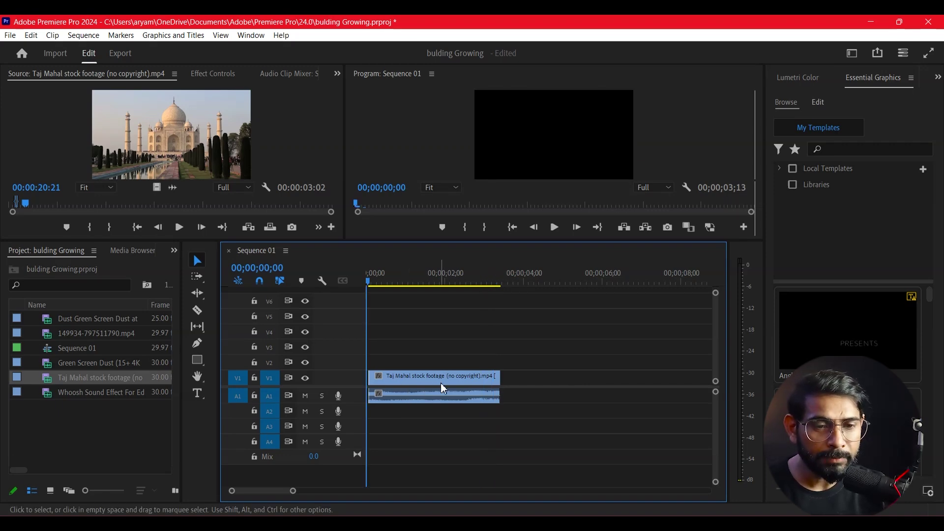
left_click_drag(443, 388, 441, 388)
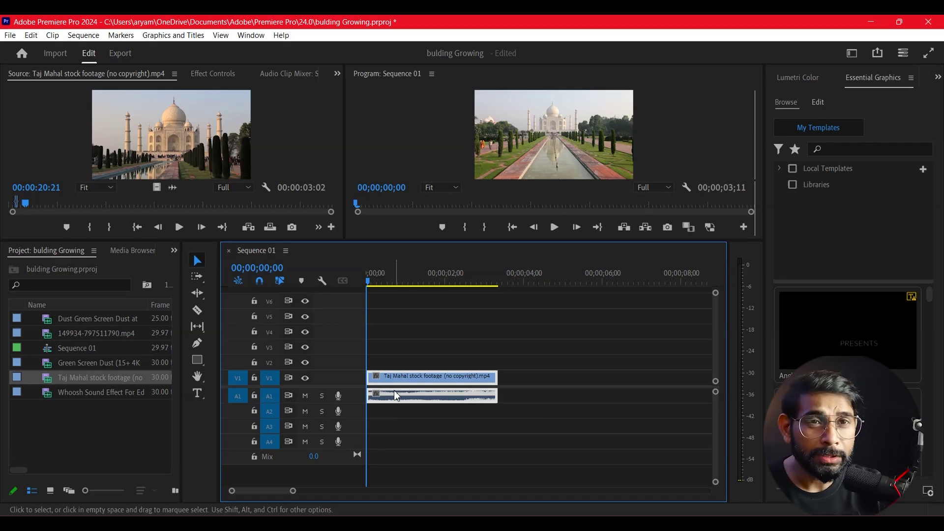
key("=")
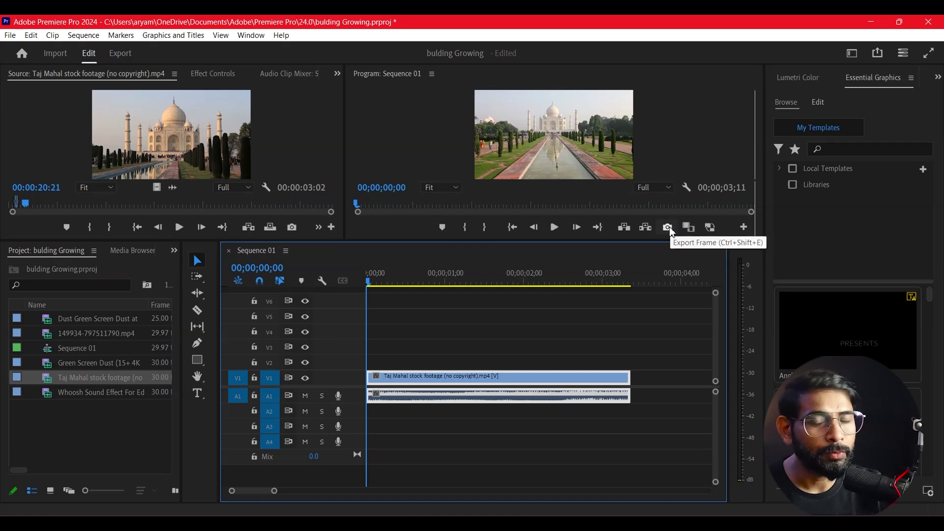
Step: Export the first frame as a still and place it on track V2
left_click(670, 228)
left_click(494, 314)
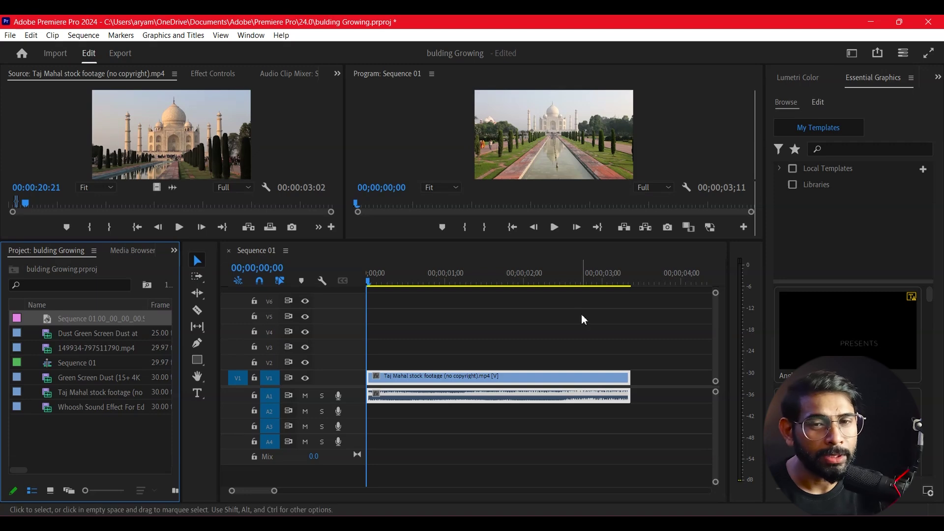
left_click_drag(47, 324, 377, 369)
key("minus")
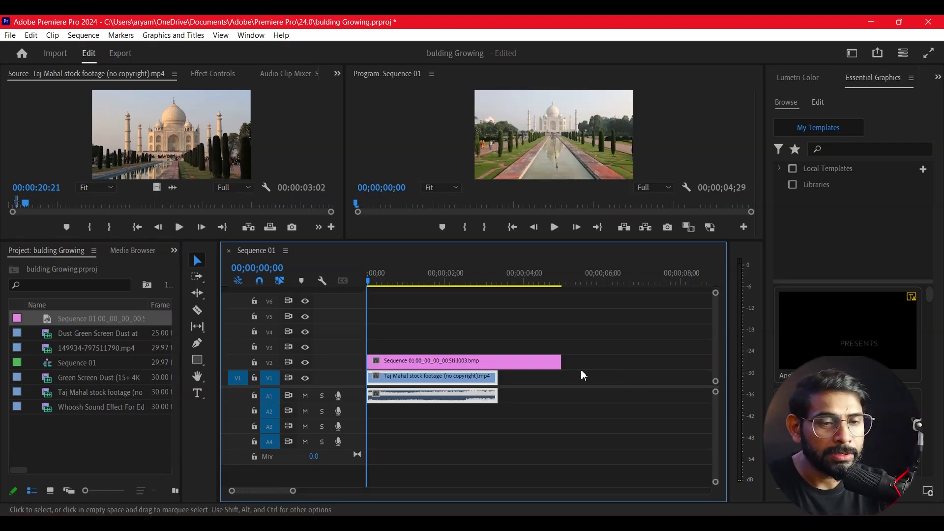
Step: Trim the V2 still to end with the footage and copy it onto the tracks above
left_click_drag(559, 362, 497, 363)
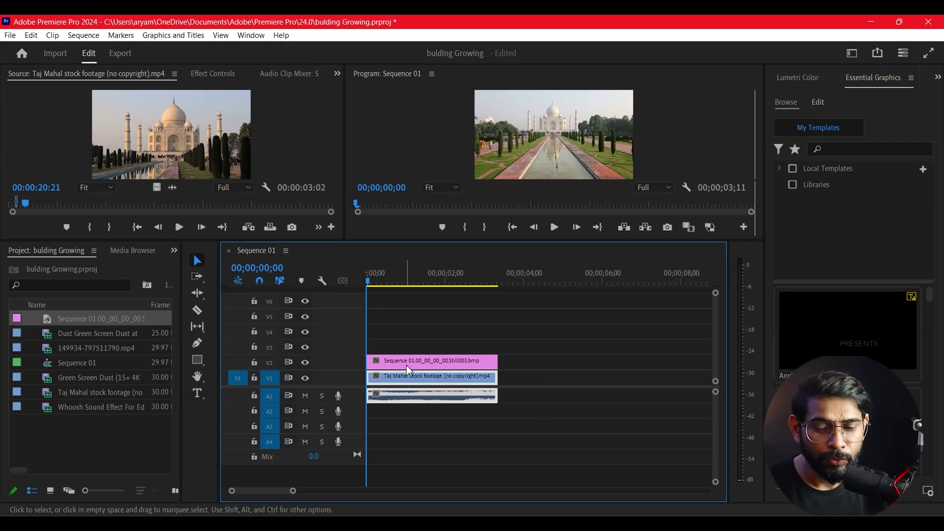
left_click_drag(407, 368, 417, 316)
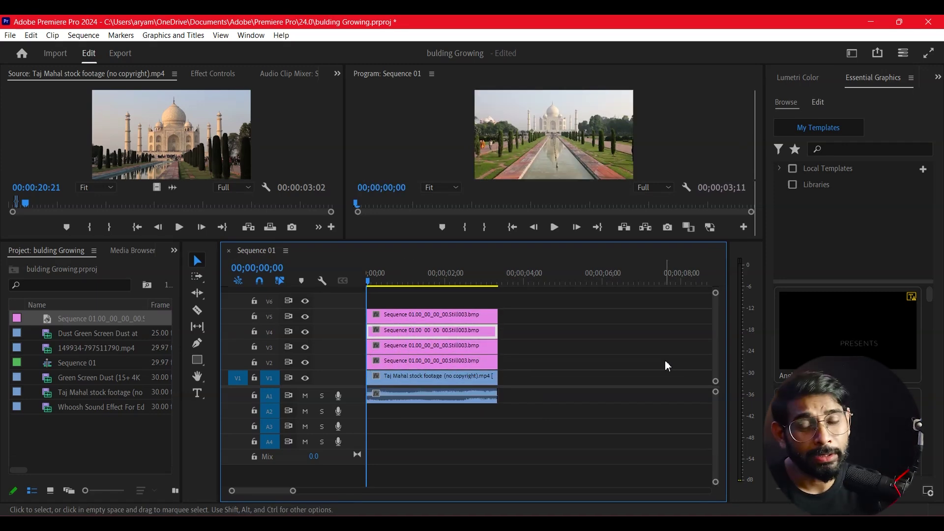
left_click(396, 362)
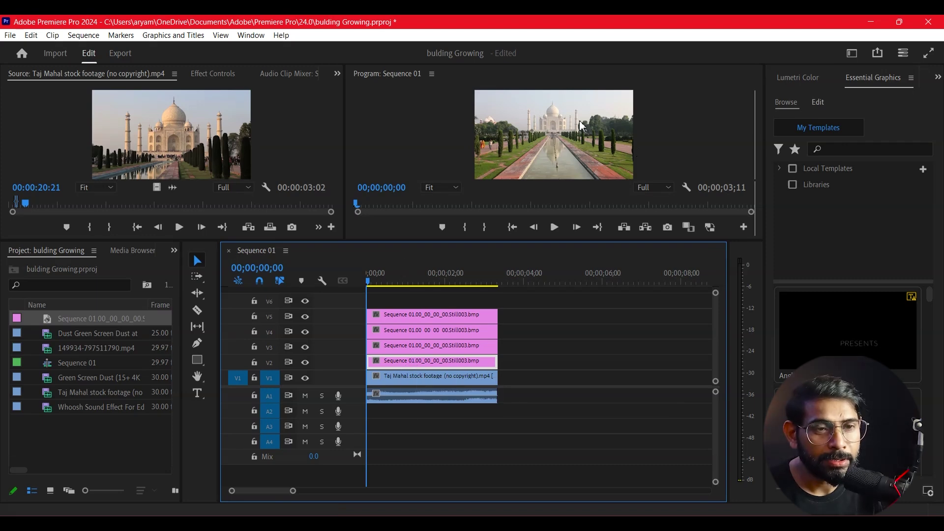
Step: Send the V2 still to Photoshop with Edit in Adobe Photoshop
right_click(405, 366)
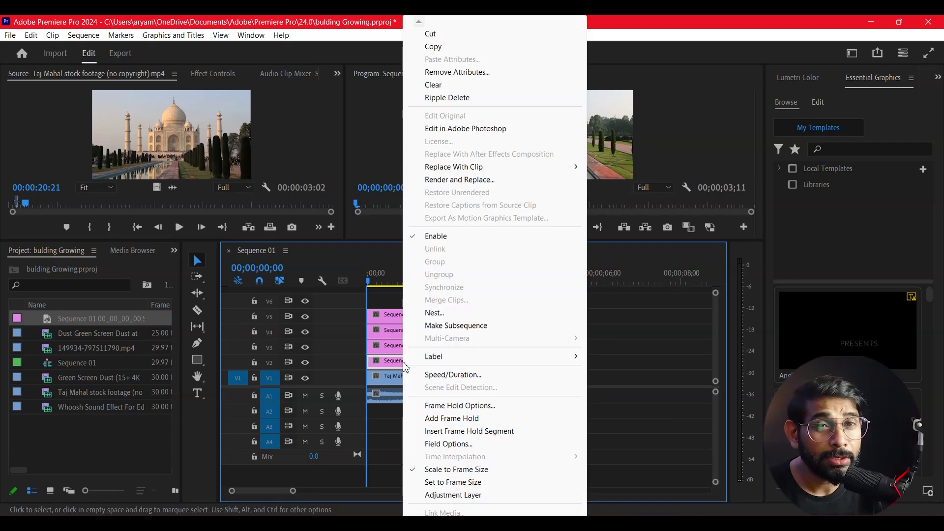
left_click(475, 130)
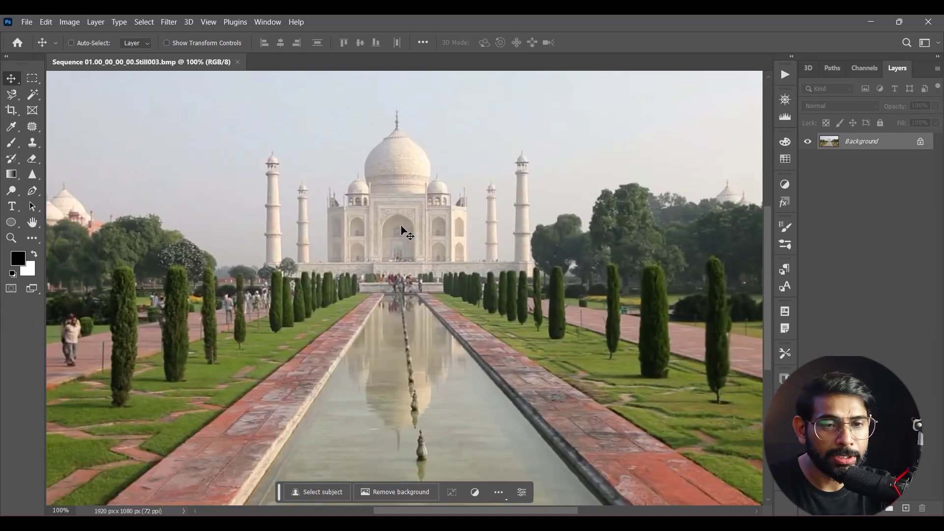
scroll(488, 204, "up", 3)
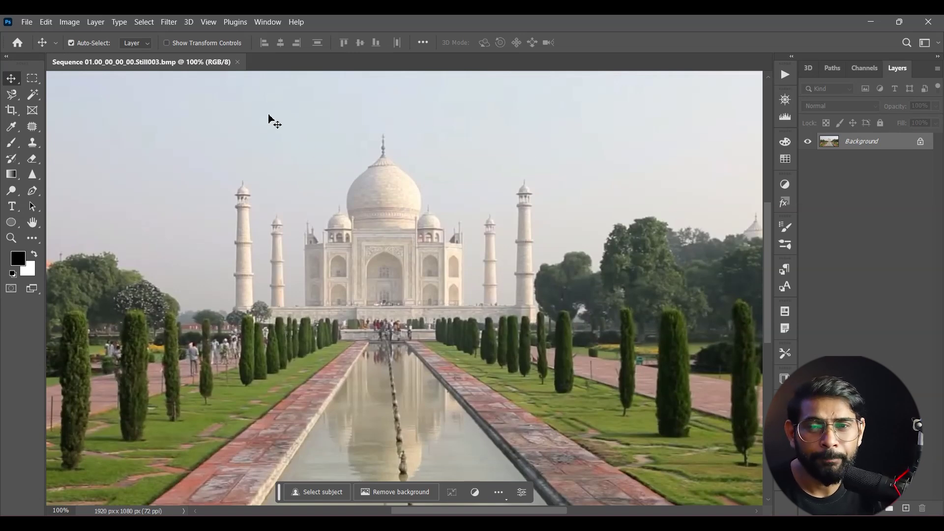
Step: Outline the monument with the Polygonal Lasso and add the left minaret's top with a Rectangular Marquee
left_click(13, 96)
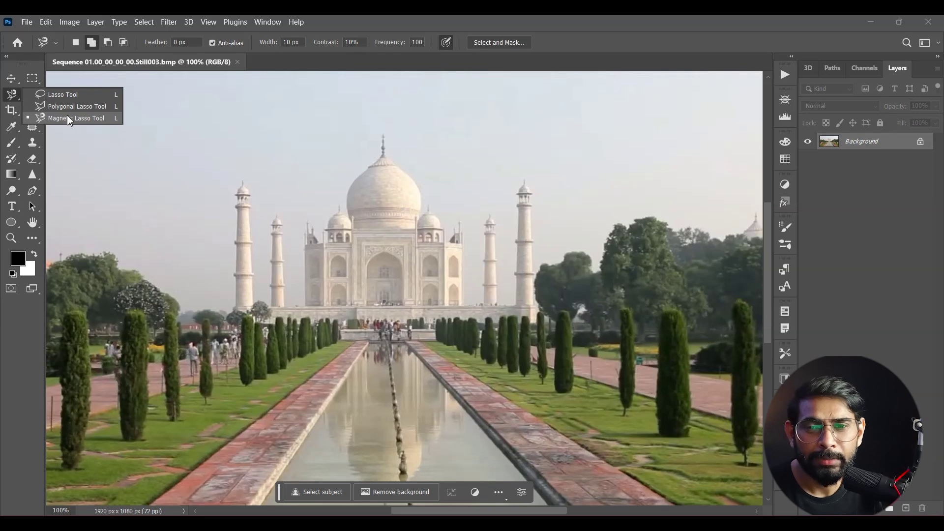
left_click(74, 106)
left_click(229, 308)
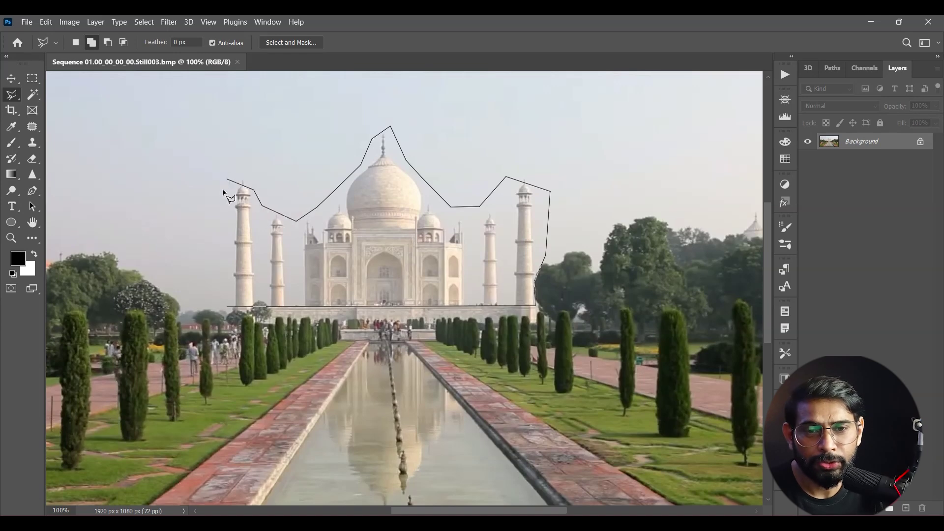
left_click(227, 308)
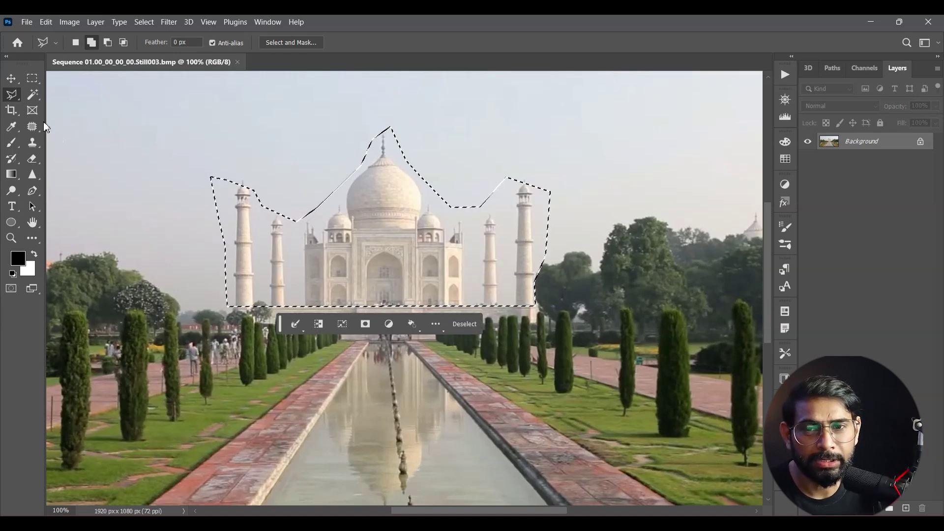
left_click(32, 78)
left_click_drag(227, 149, 265, 206)
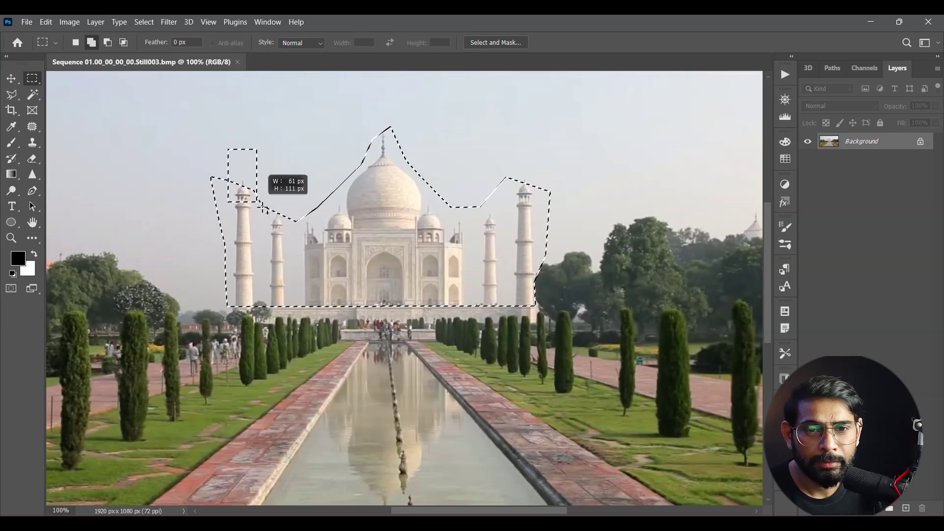
key("v")
left_click(47, 23)
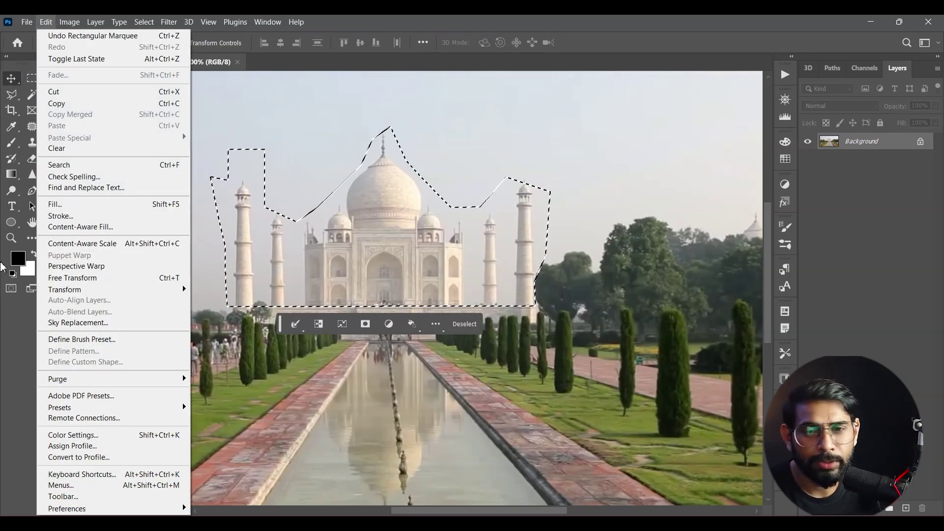
Step: Content-Aware Fill the monument away, remove leftover haze with the Remove Tool, and save as PSD
left_click(99, 229)
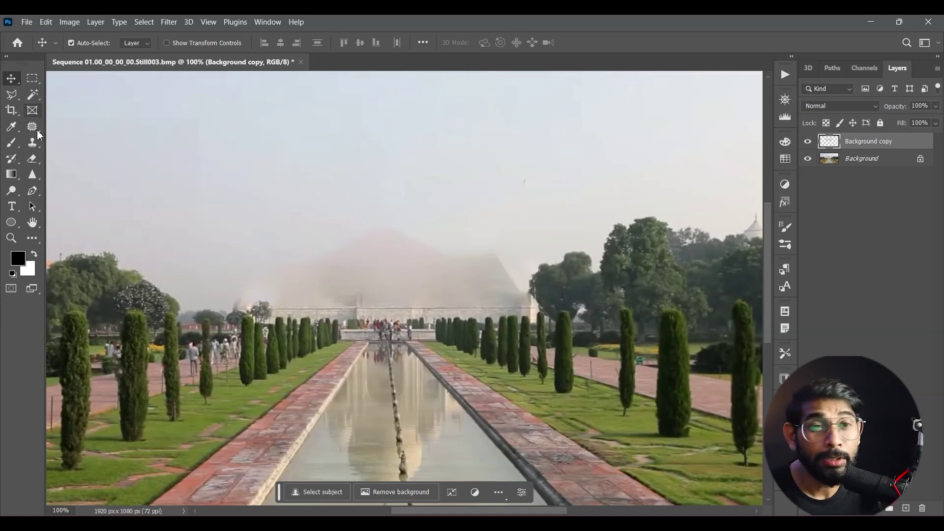
left_click(36, 132)
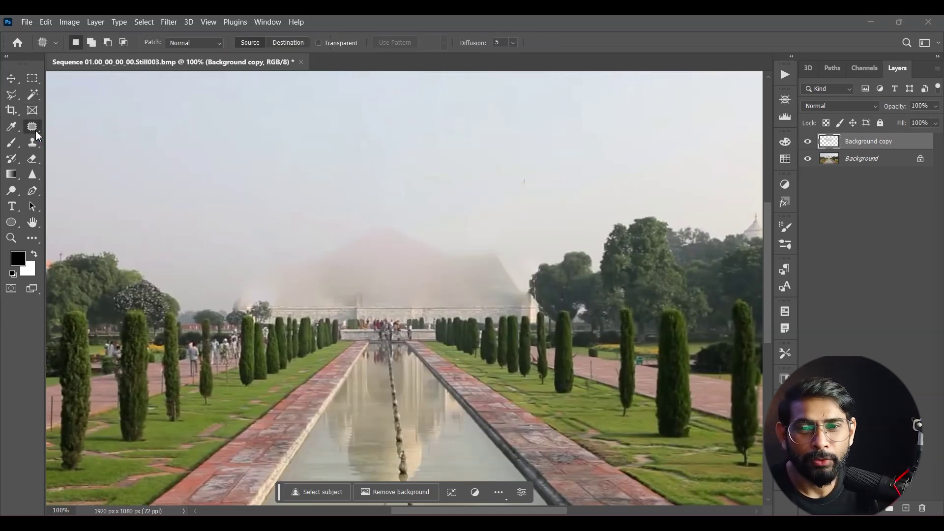
left_click(88, 139)
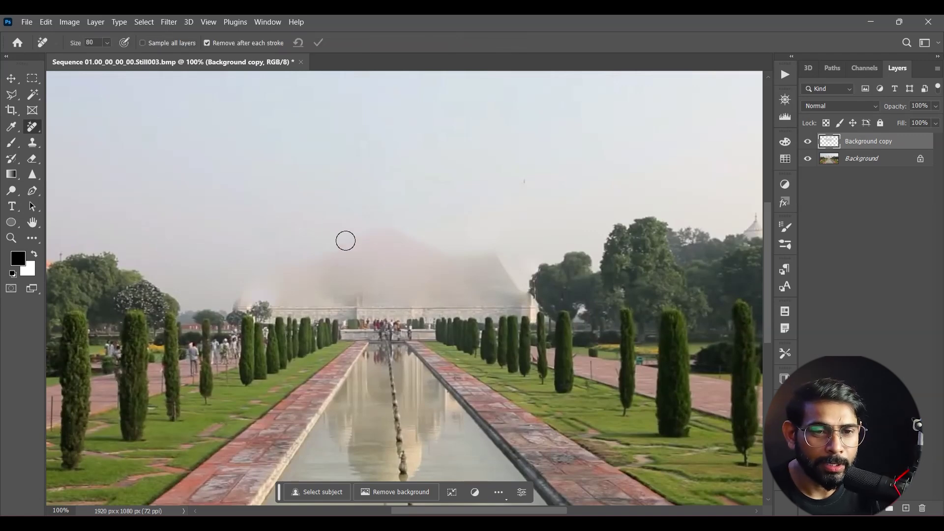
mouse_move(439, 241)
left_mouse_down()
mouse_move(396, 245)
mouse_move(492, 269)
mouse_move(285, 276)
left_mouse_up()
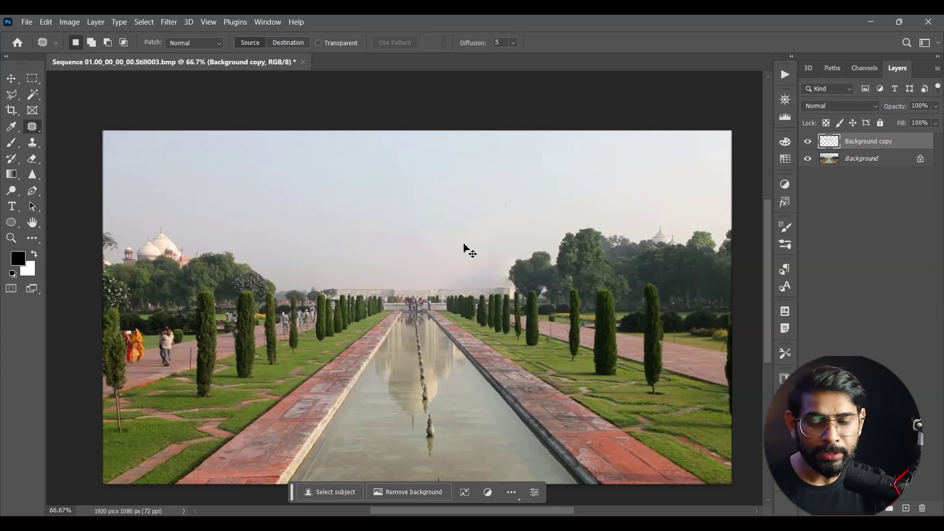
key("ctrl+shift+s")
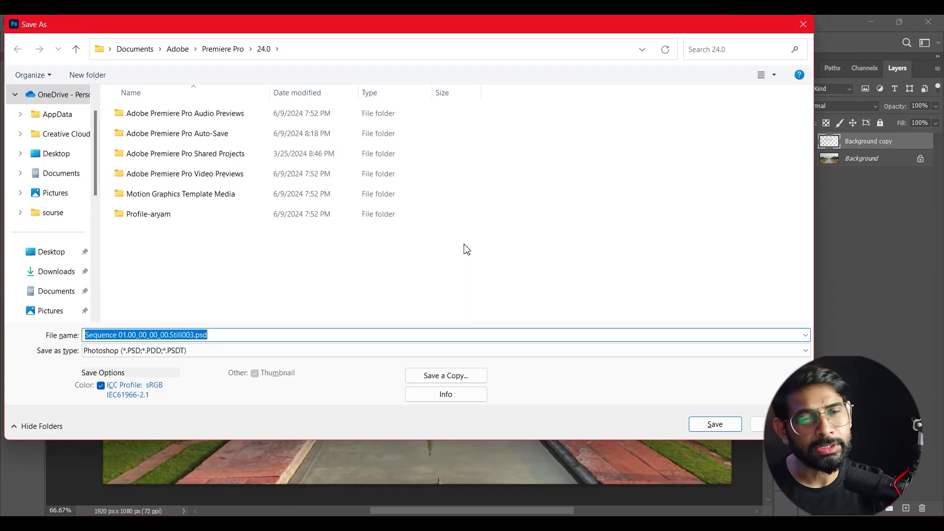
left_click(715, 424)
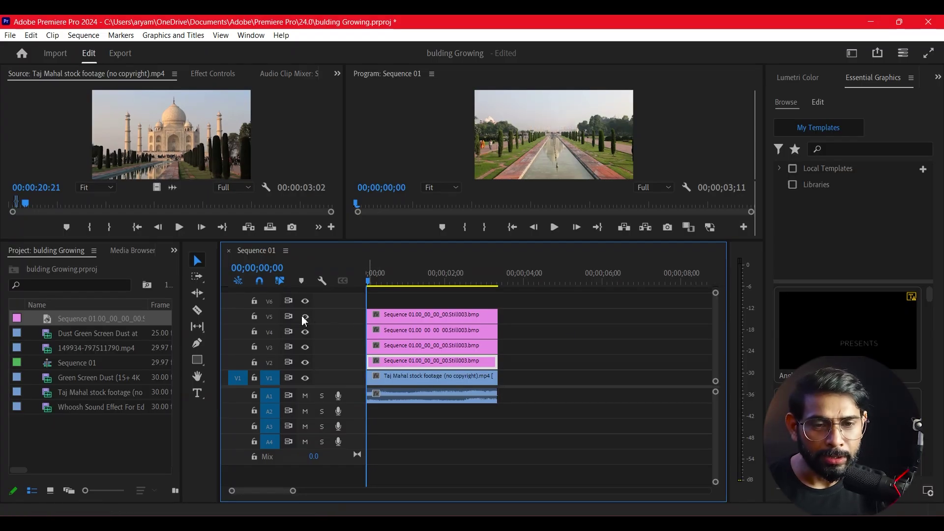
Step: Adjust track V3–V6 visibility and delete the still clips on tracks V3 to V5
left_click(305, 348)
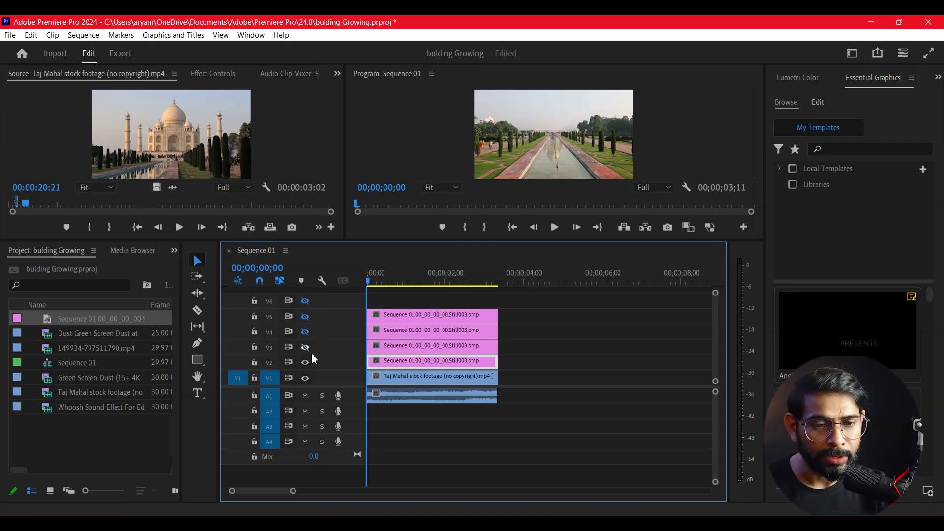
left_click(305, 317)
left_click(305, 301)
left_click(304, 317)
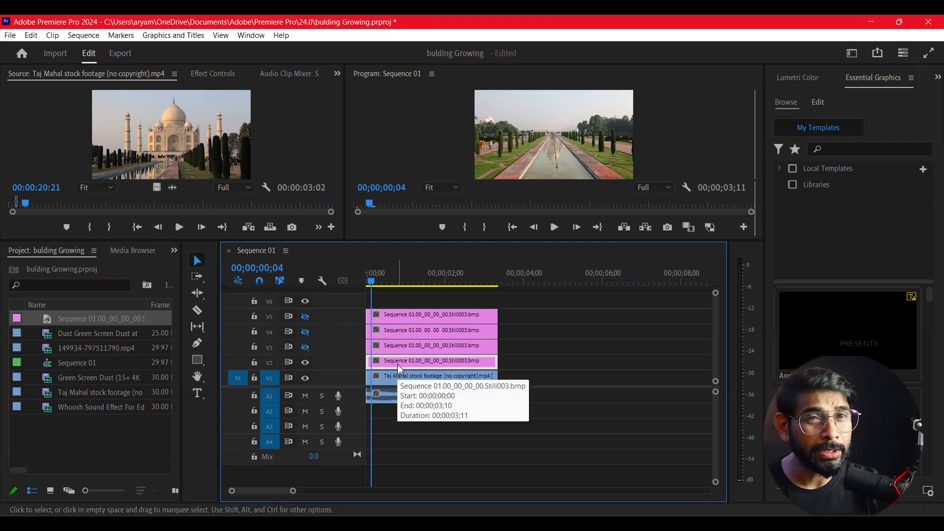
key("Home")
left_click_drag(514, 311, 470, 345)
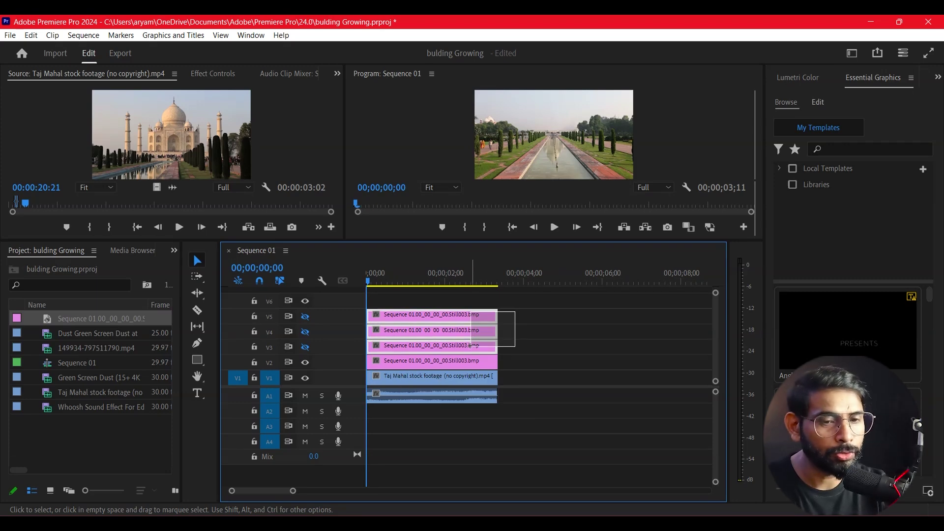
key("Delete")
Step: Scrub the sequence and shift the Still003 clip on V2 to start slightly later
left_click_drag(368, 282, 421, 300)
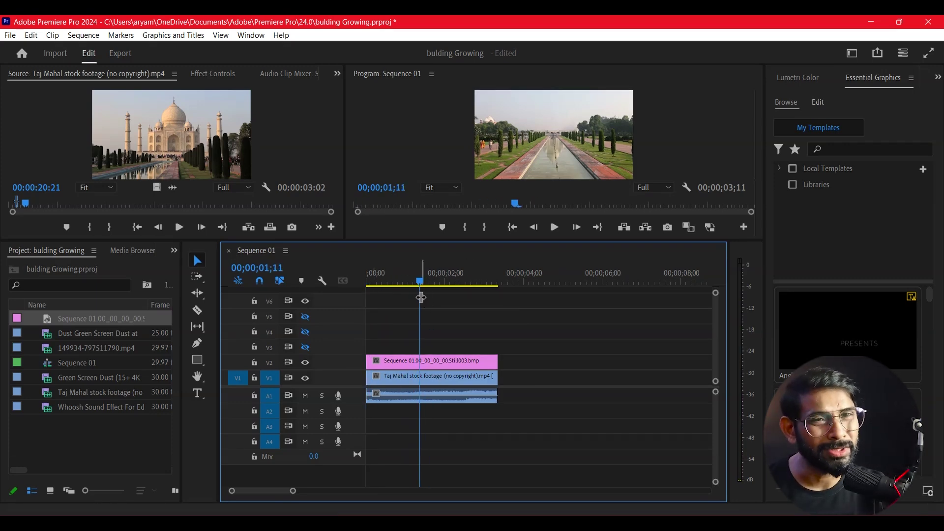
key("Home")
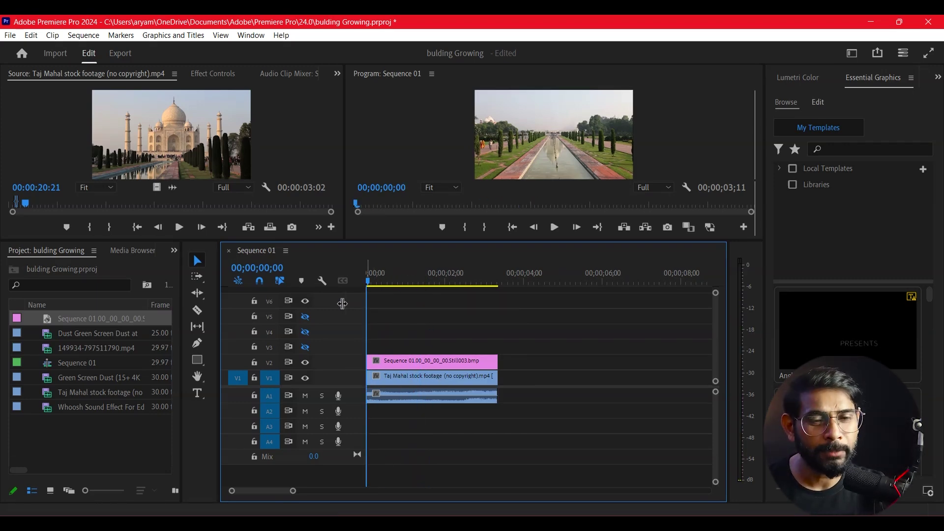
left_click_drag(433, 363, 443, 372)
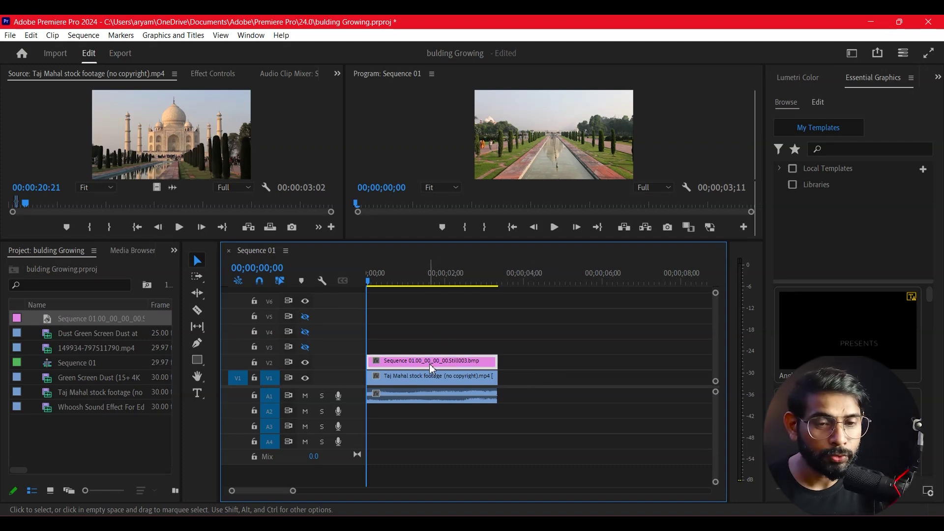
left_click_drag(443, 372, 444, 363)
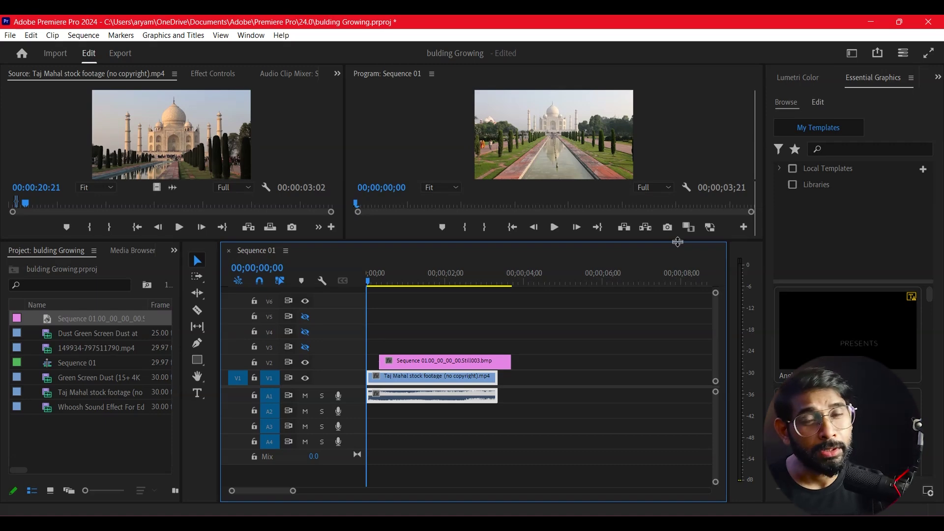
Step: Export a new Still004 frame onto track V3 and send it to Photoshop for editing
left_click(667, 228)
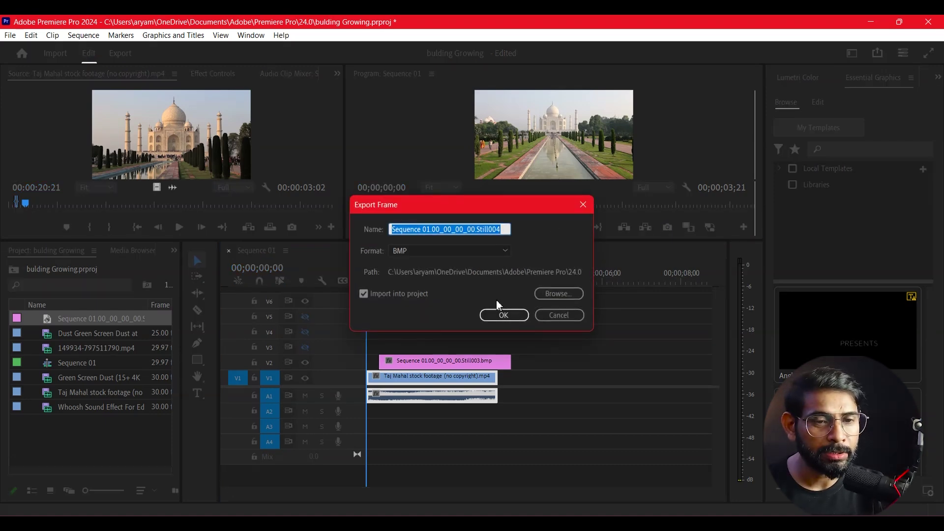
left_click(502, 314)
left_click_drag(28, 334, 386, 339)
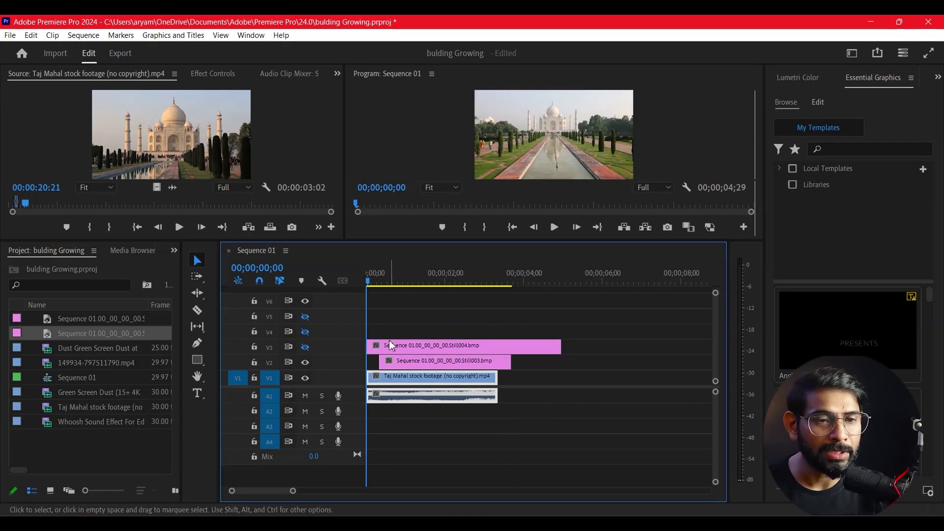
left_click(386, 345)
left_click(376, 346)
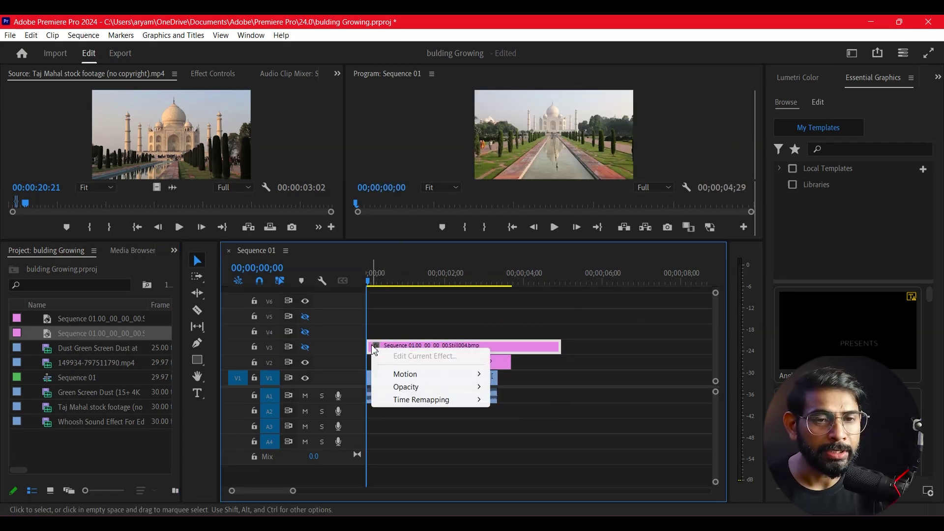
right_click(498, 351)
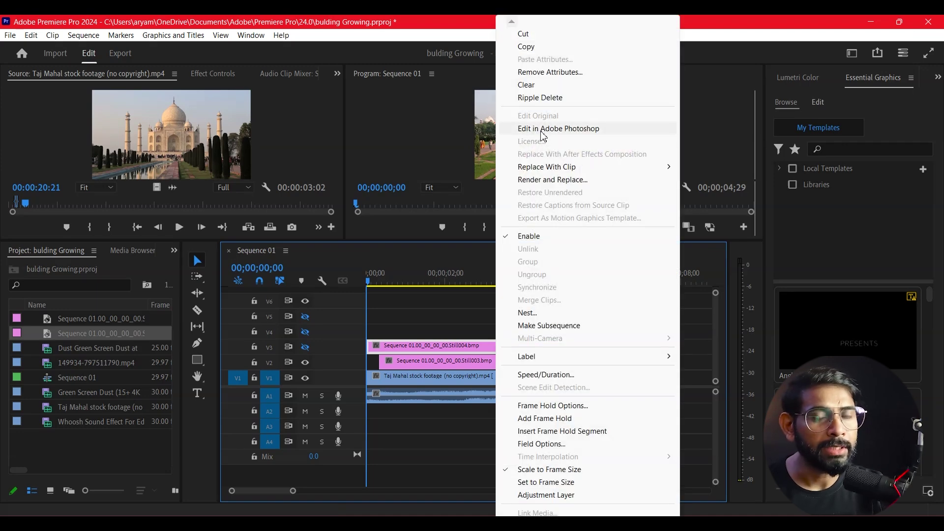
left_click(540, 129)
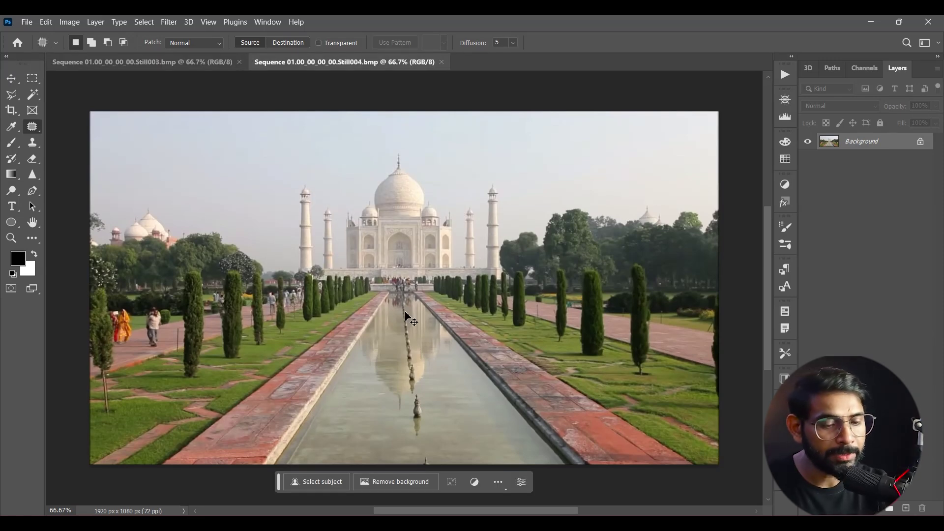
Step: Zoom to 200% and bring the left minarets into view
key("ctrl+plus")
scroll(404, 279, "up", 3)
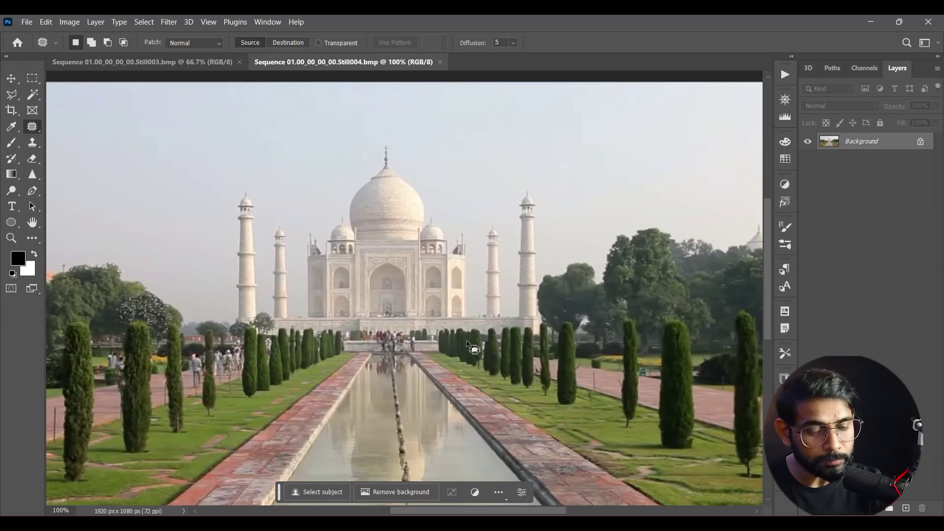
key("ctrl+plus")
left_click_drag(187, 332, 418, 318)
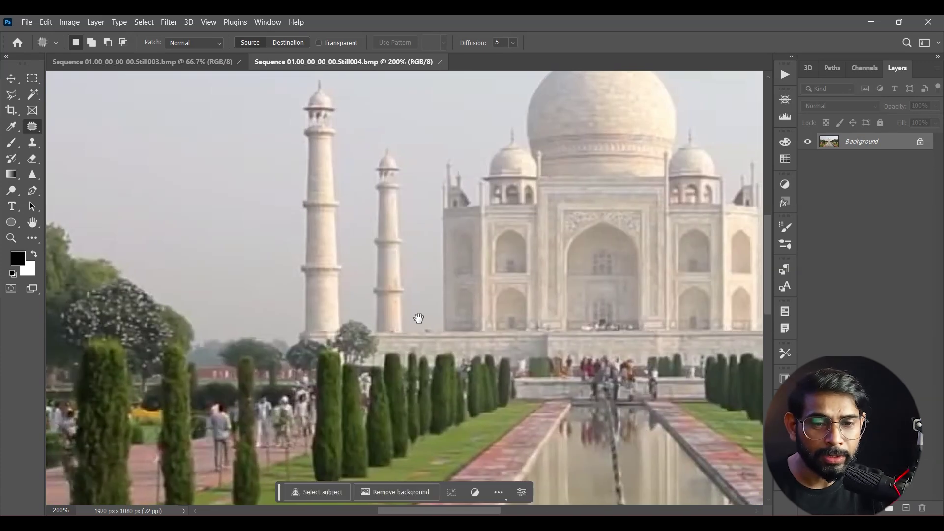
left_click(12, 100)
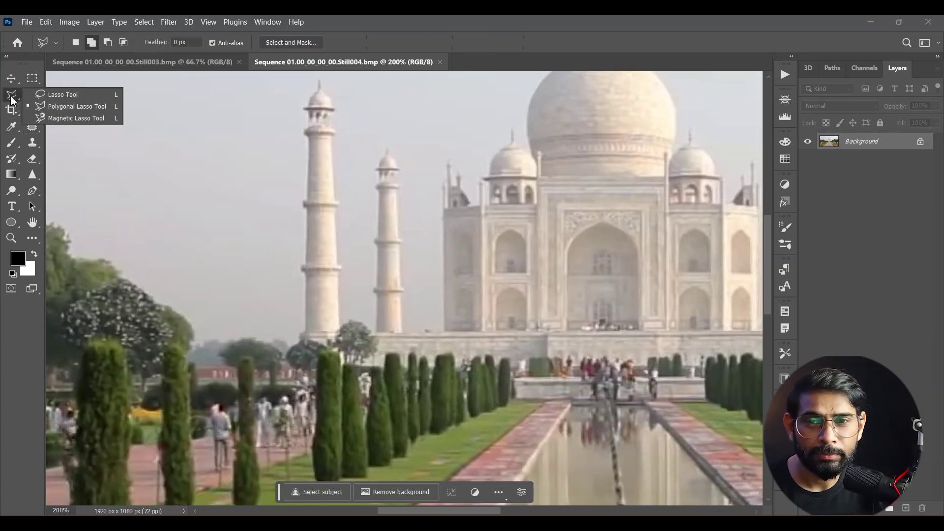
left_click(64, 117)
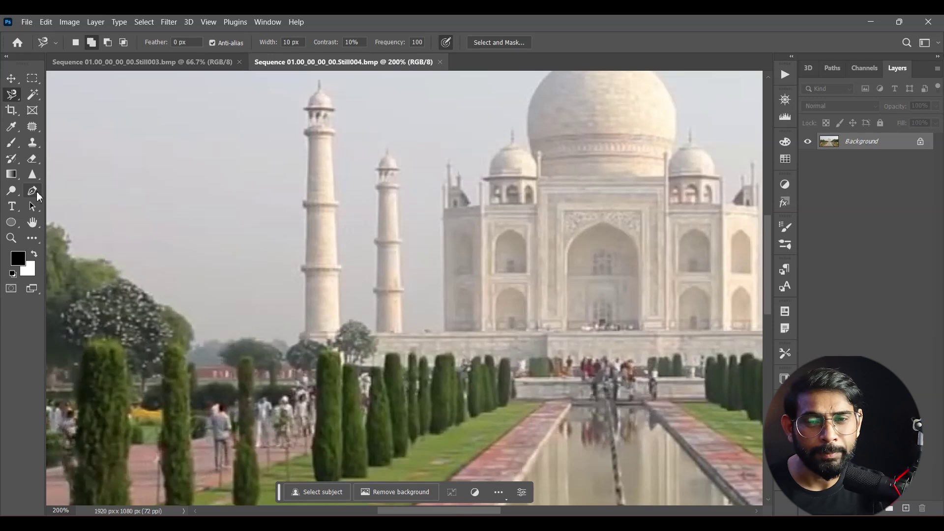
Step: Trace the minaret bases and facade band with Pen tool paths
key("p")
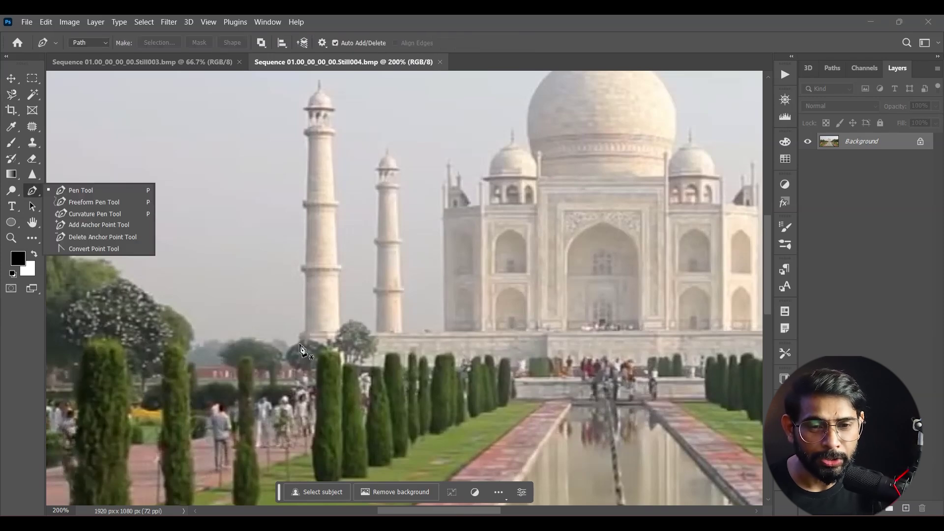
left_click(300, 344)
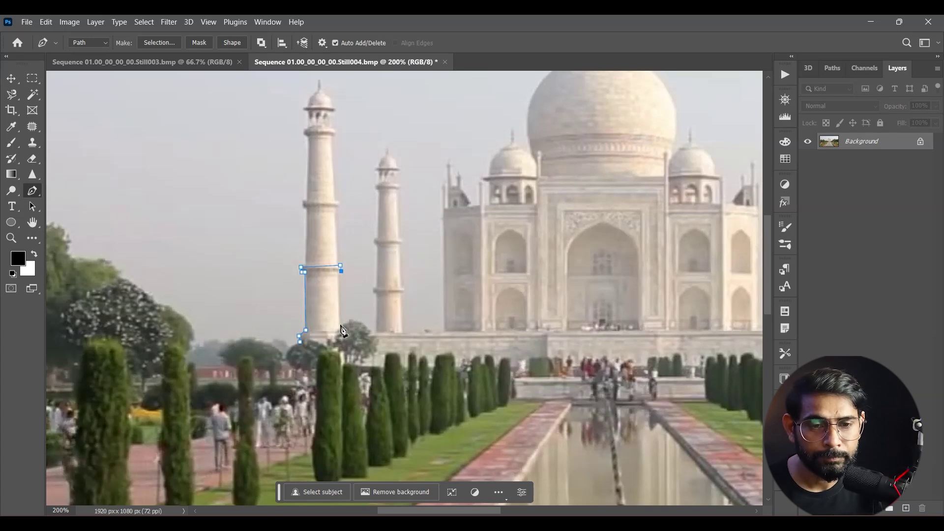
left_click(340, 341)
scroll(343, 330, "right", 3)
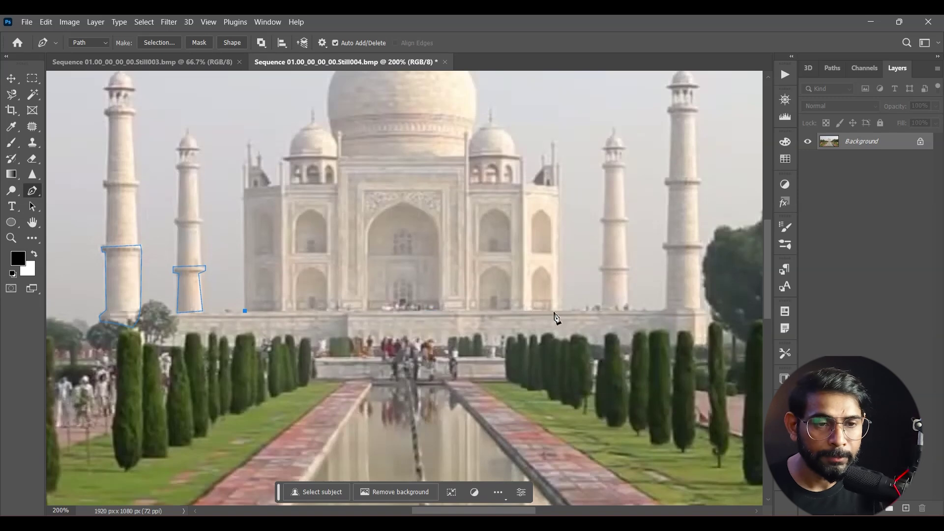
scroll(629, 274, "up", 2)
left_click(339, 252)
left_click(282, 335)
left_click(411, 339)
left_click(482, 200)
left_click(486, 338)
Step: Refine the anchors of the middle and left minaret outlines with the Direct Selection tool
key("a")
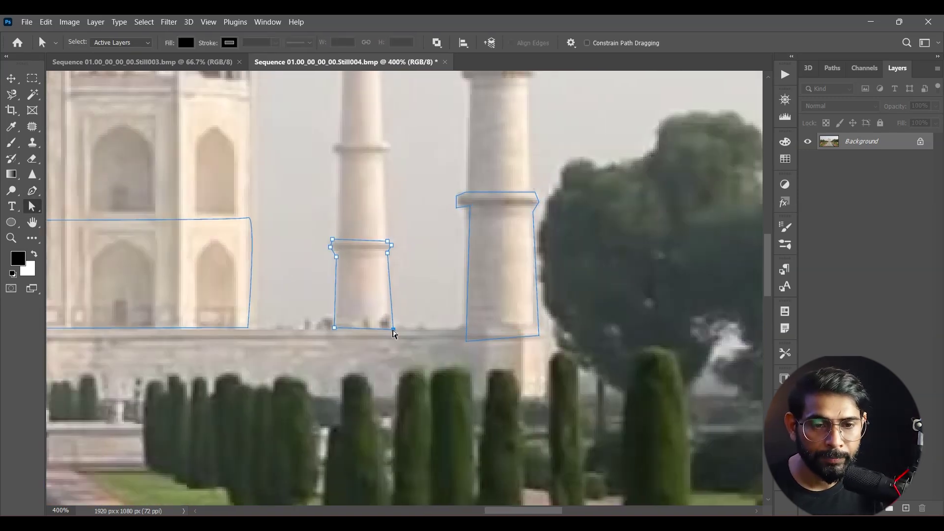
scroll(392, 331, "left", 10)
scroll(283, 245, "left", 5)
left_click(259, 280)
left_click_drag(263, 203, 265, 200)
scroll(266, 200, "left", 3)
left_click(271, 154)
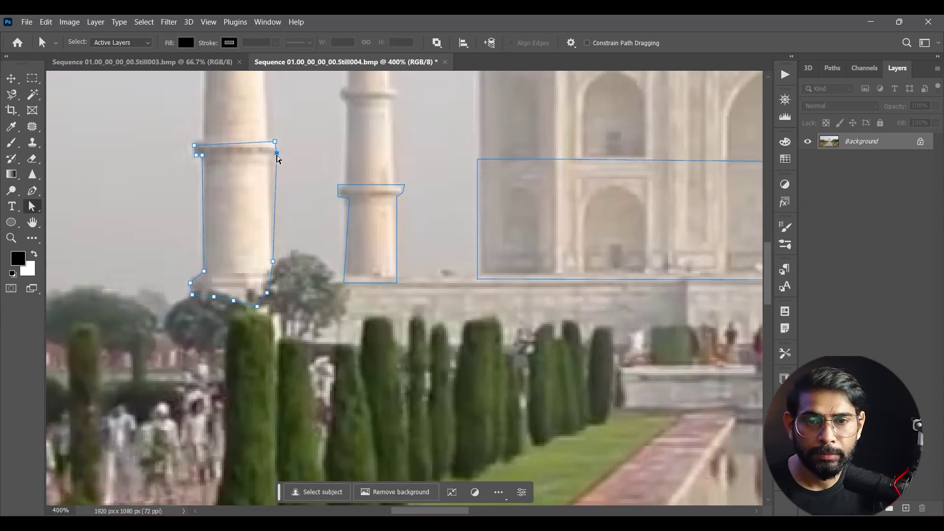
key("ctrl+minus")
key("ctrl+minus")
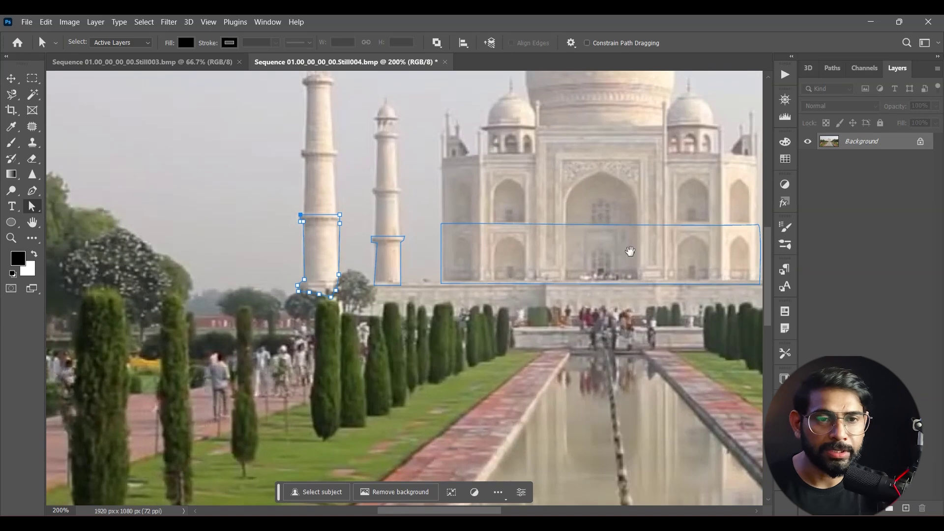
scroll(460, 161, "right", 3)
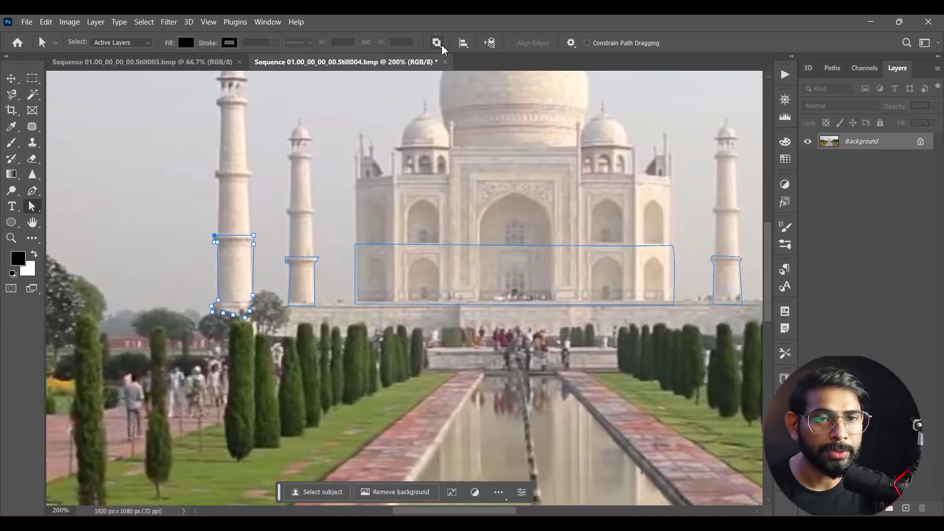
Step: Combine the paths into one shape, load them as a selection, and copy to Layer 1
left_click(442, 46)
left_click(467, 69)
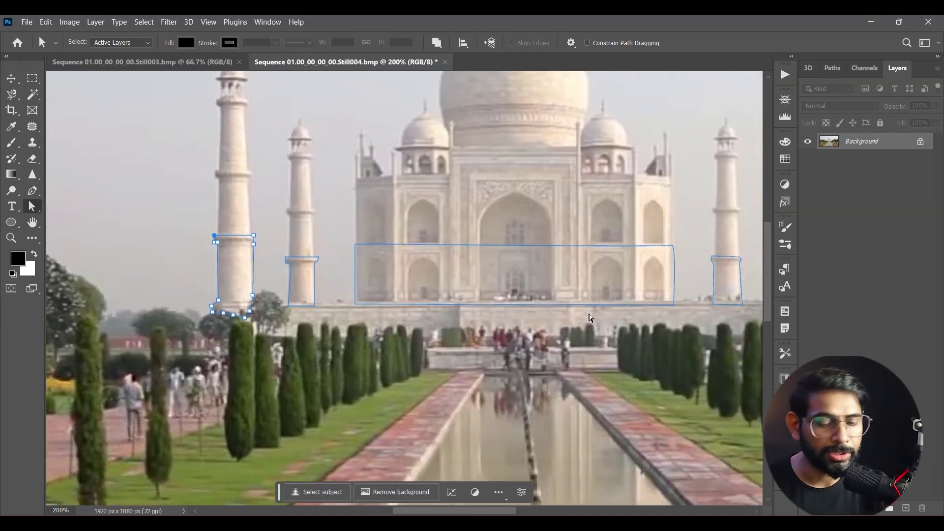
key("ctrl+Return")
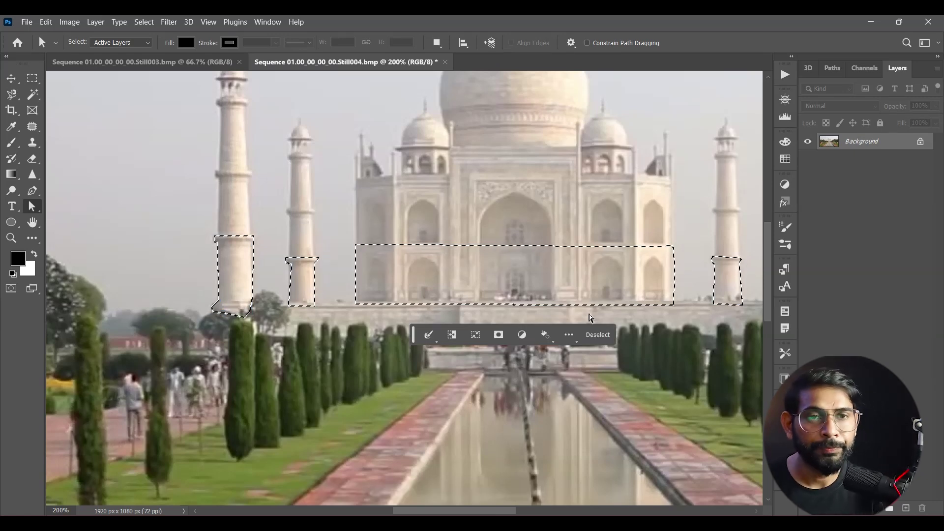
left_click_drag(590, 318, 415, 332)
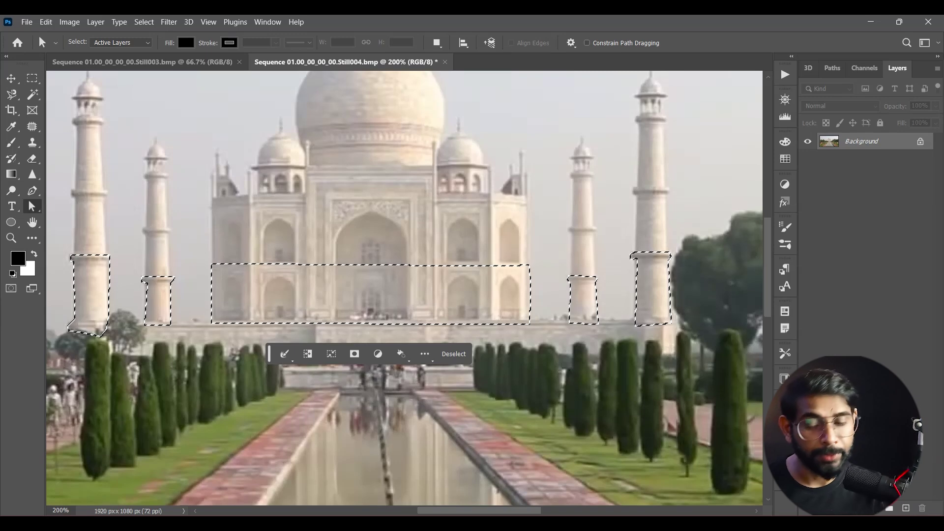
key("ctrl+j")
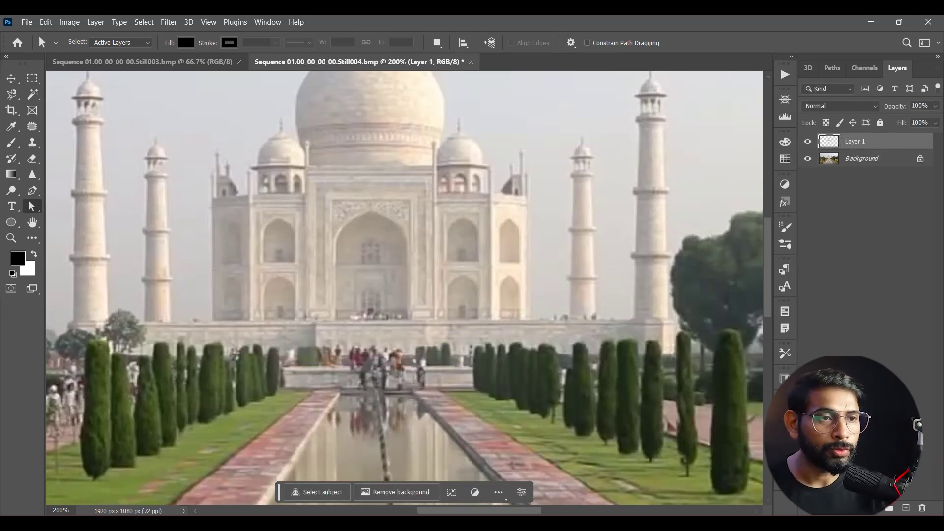
Step: Hide the Background, save the cutout as PNG 'T' on the Desktop, then show the photo again
left_click(807, 159)
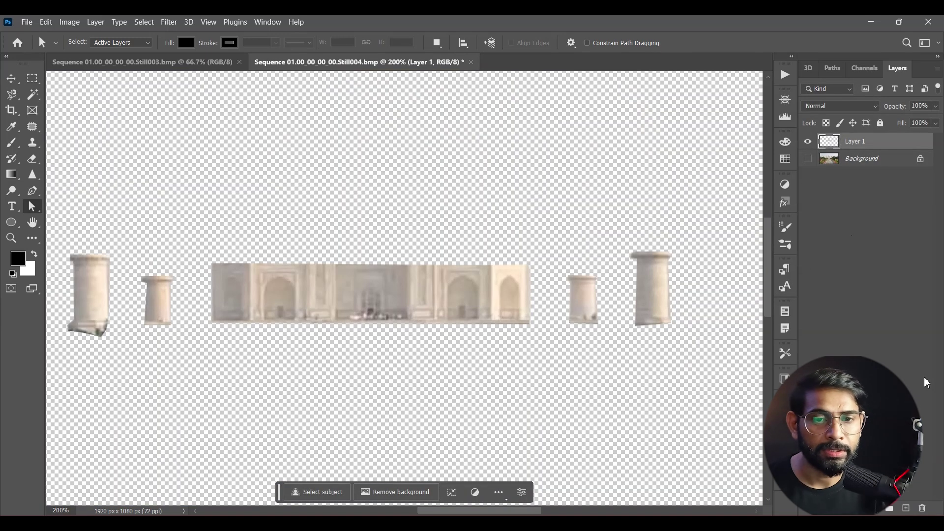
left_click_drag(452, 343, 402, 323)
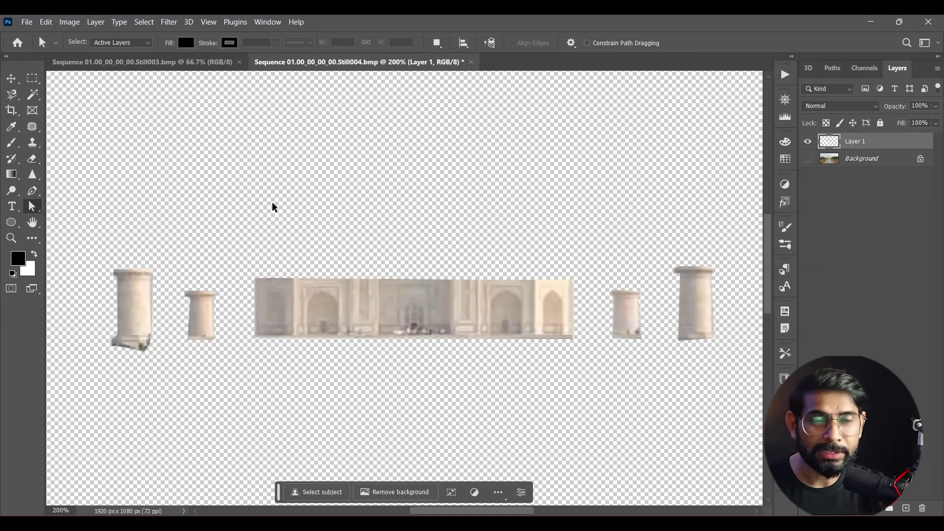
key("ctrl+shift+s")
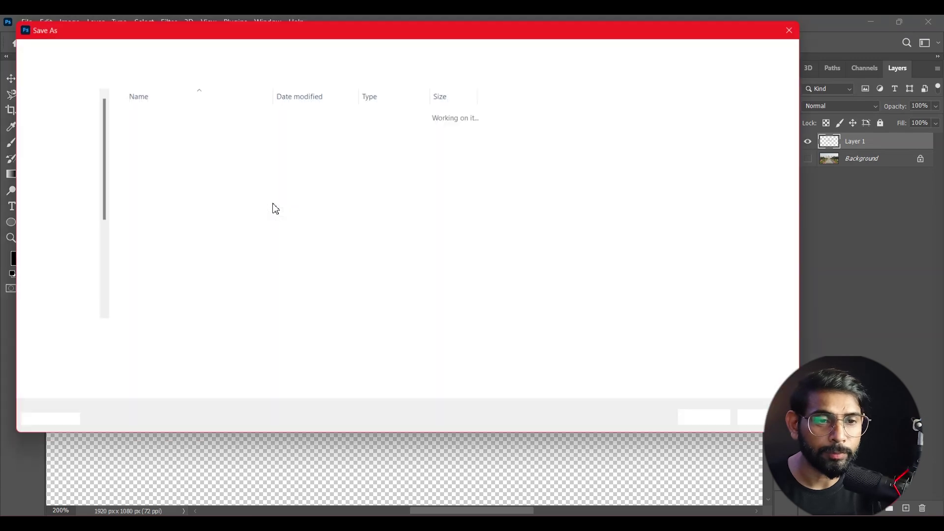
left_click(68, 155)
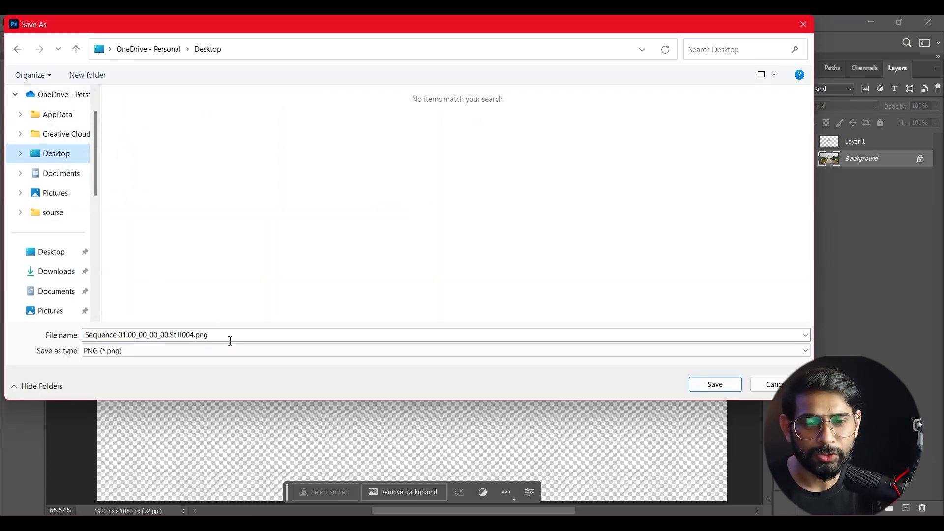
left_click_drag(228, 338, 23, 337)
type("T-1")
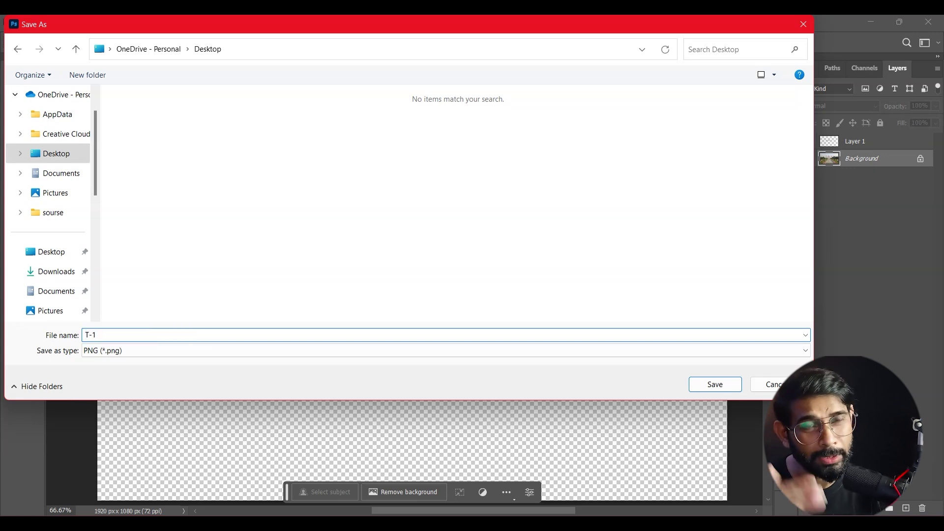
left_click(713, 382)
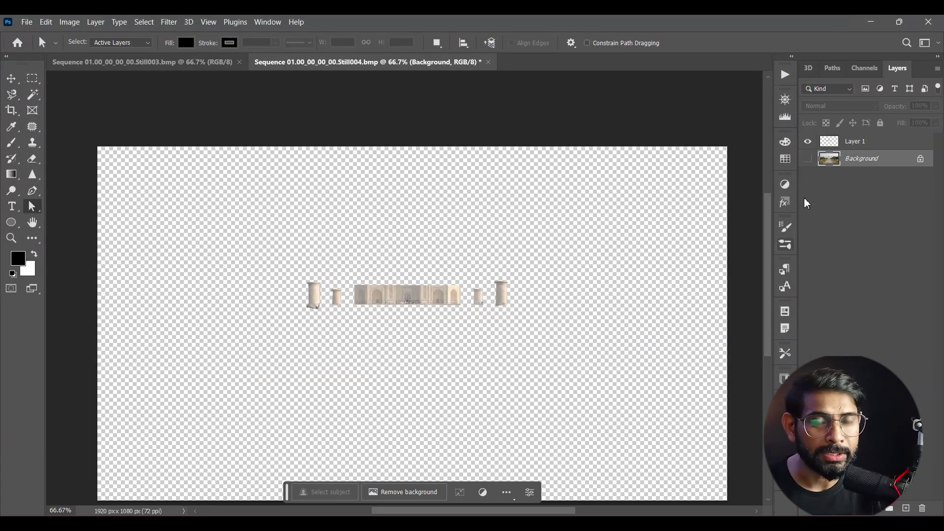
key("ctrl+comma")
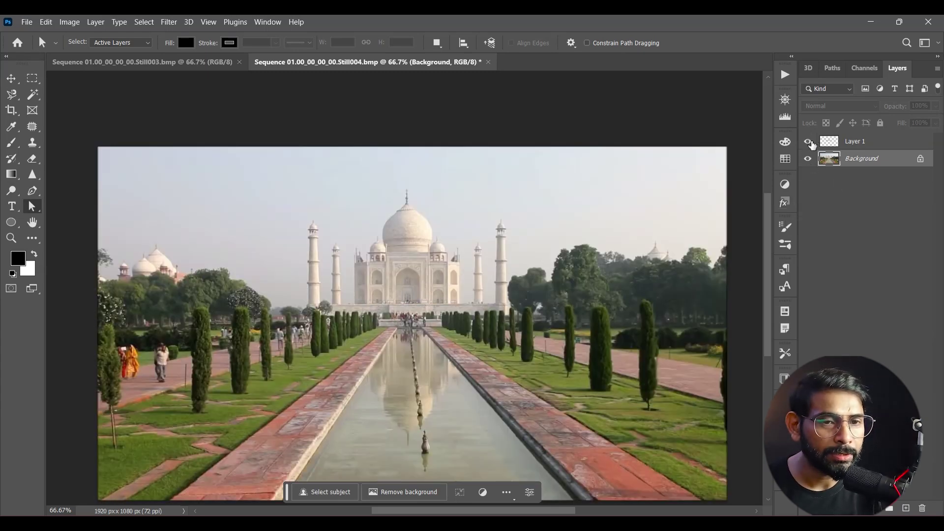
Step: Delete the exported Layer 1 and zoom to 300% on the building with the Pen tool
left_click_drag(876, 143, 922, 506)
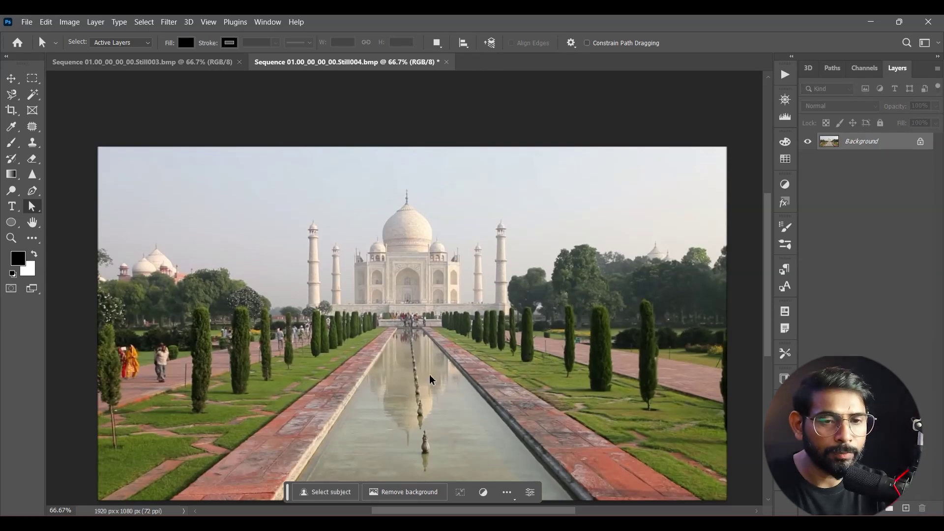
key("ctrl+plus")
key("ctrl+plus")
scroll(339, 350, "up", 2)
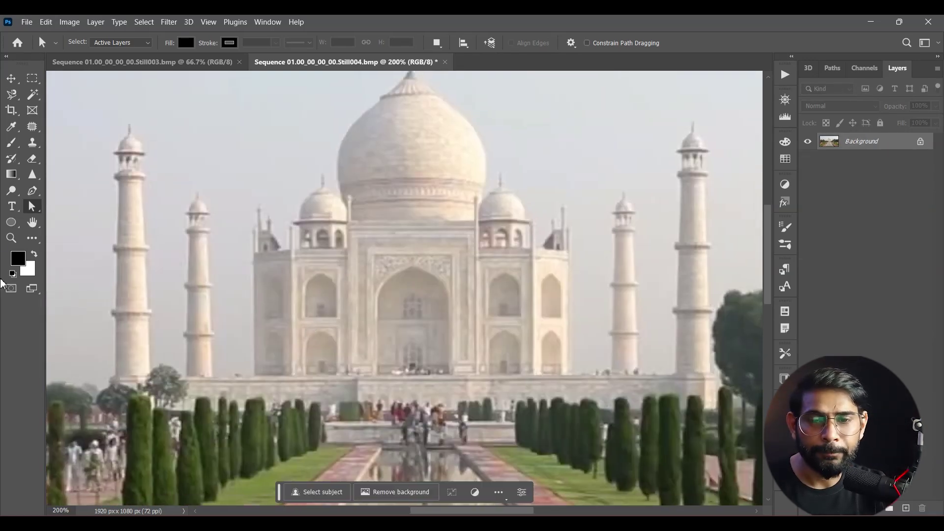
left_click(32, 191)
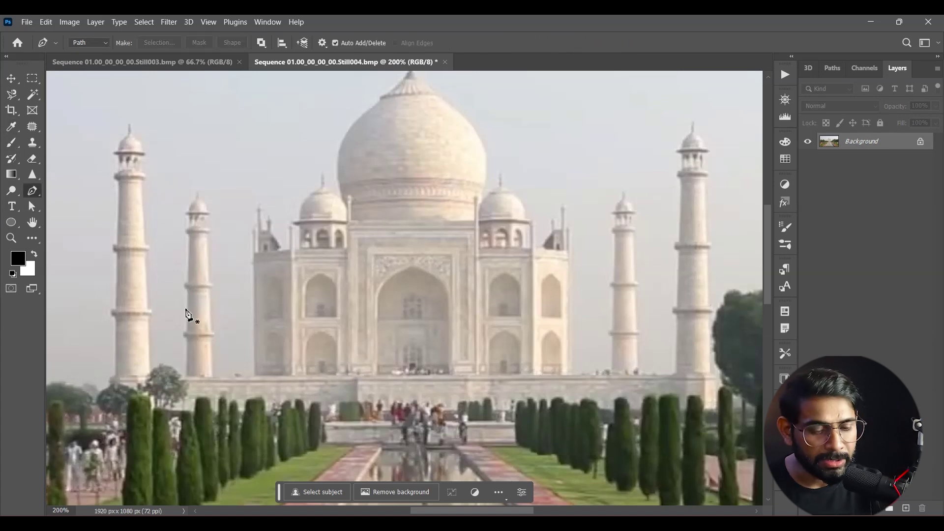
key("ctrl+plus")
scroll(271, 334, "left", 5)
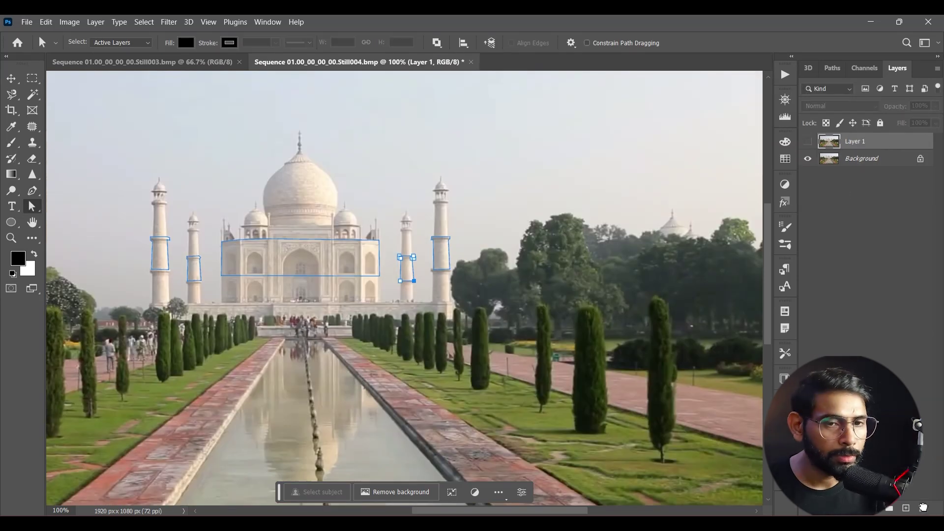
Step: Load the traced middle sections as a selection, copy them to a new layer, and hide the Background
left_click(922, 508)
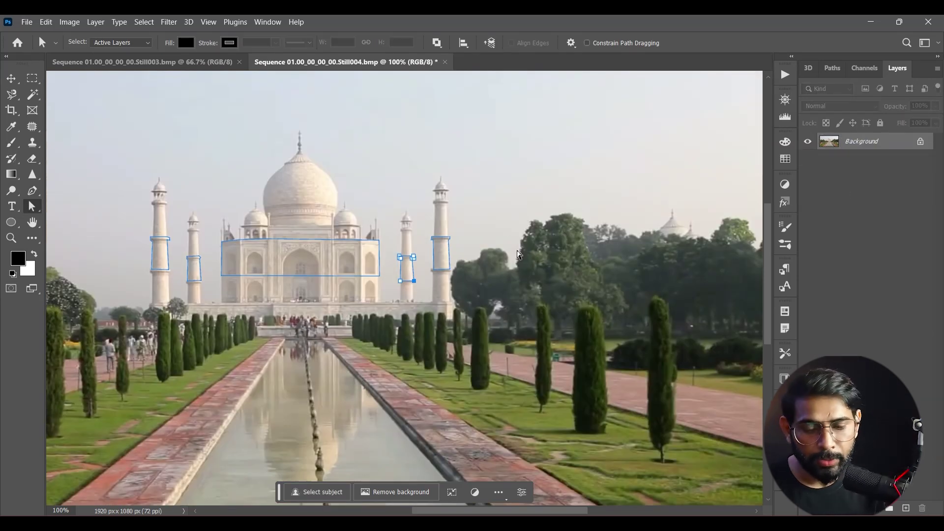
key("ctrl+Return")
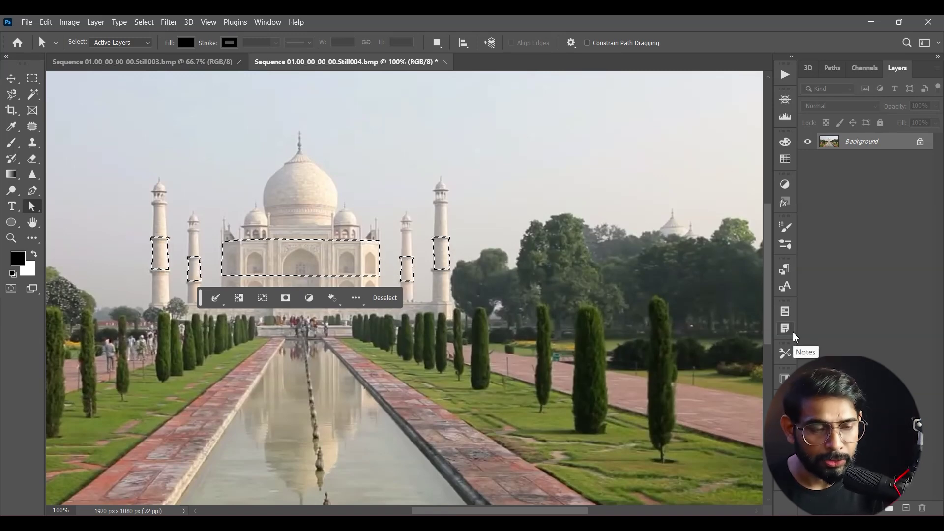
key("ctrl+j")
left_click(810, 158)
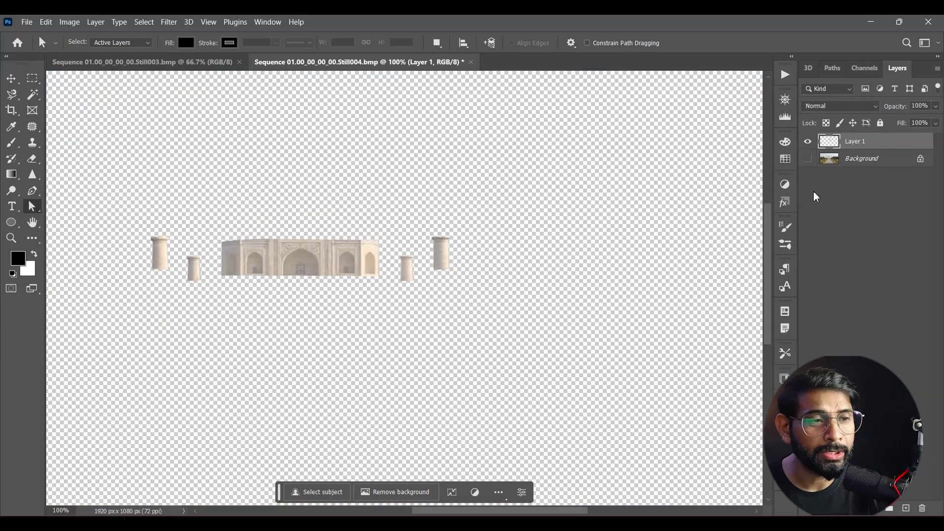
Step: Quick Export the cutout layer as PNG 't2', then delete that layer
left_click(27, 21)
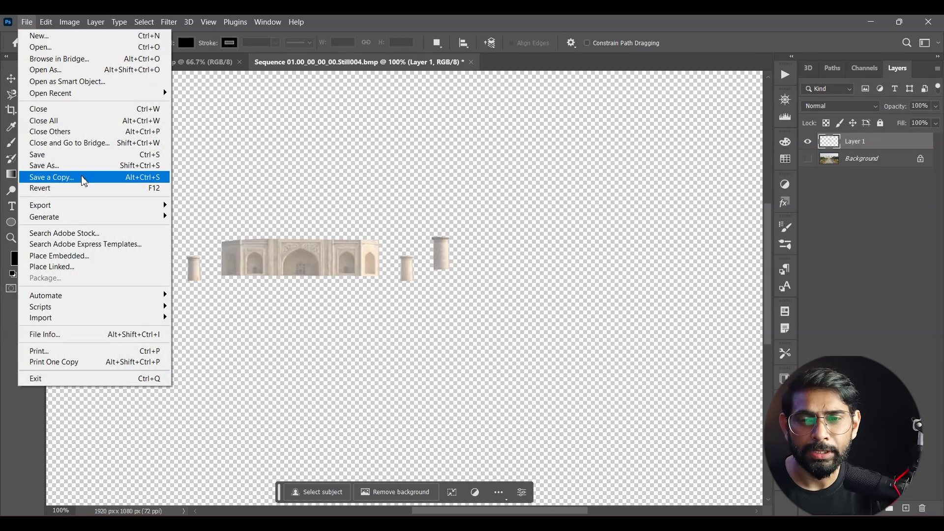
mouse_move(94, 205)
left_click(206, 205)
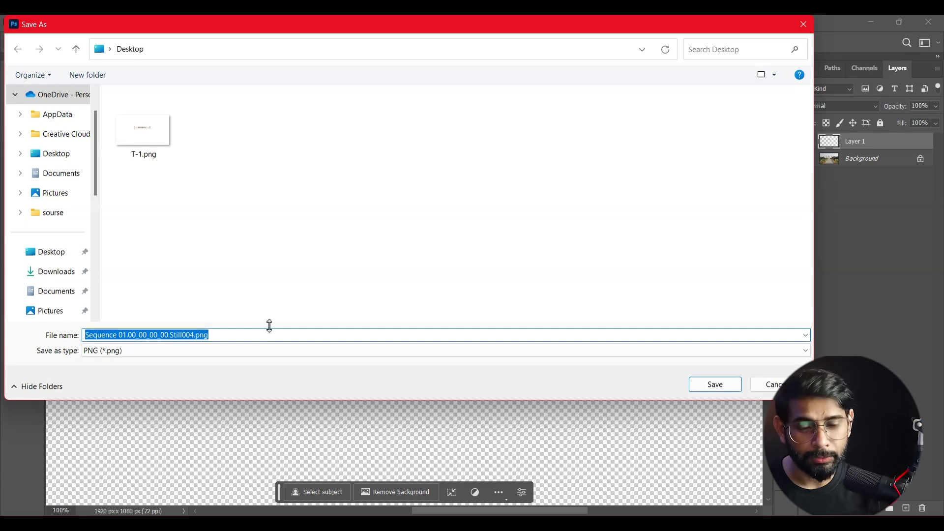
type("t2")
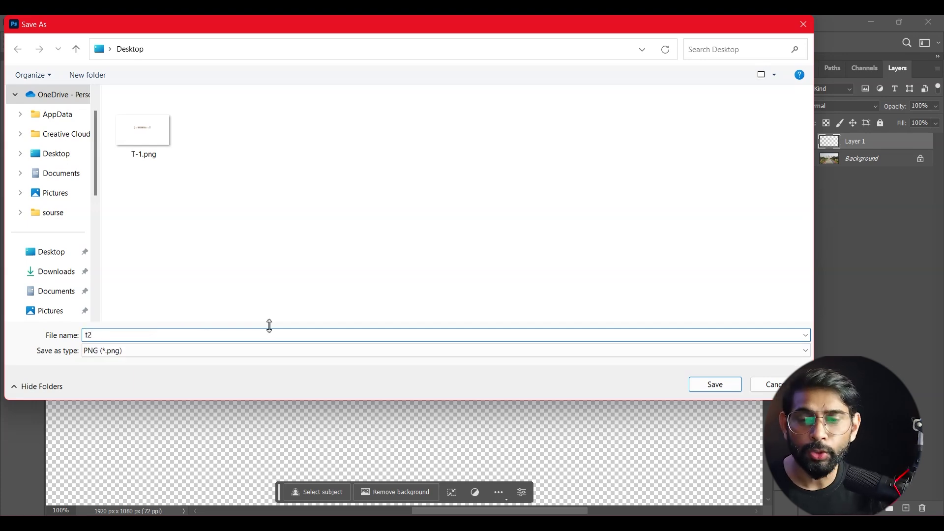
left_click(731, 386)
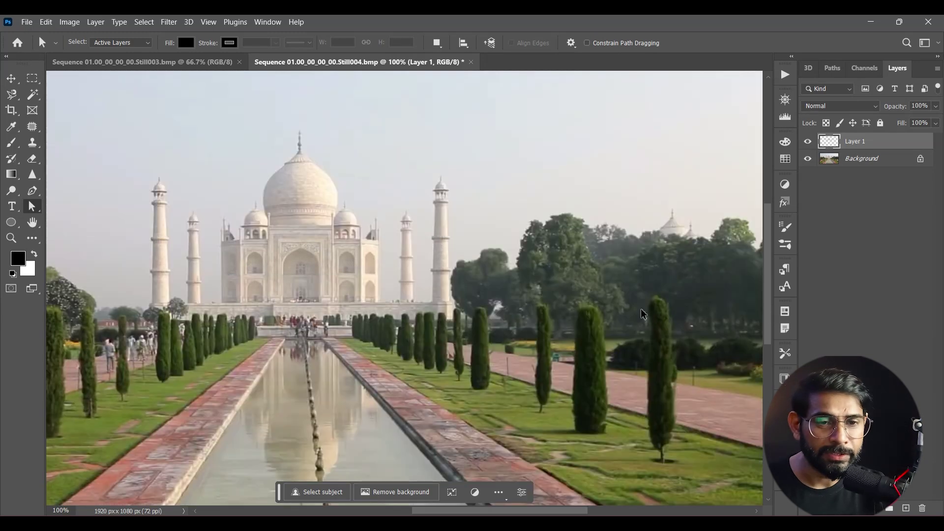
left_click_drag(835, 144, 922, 508)
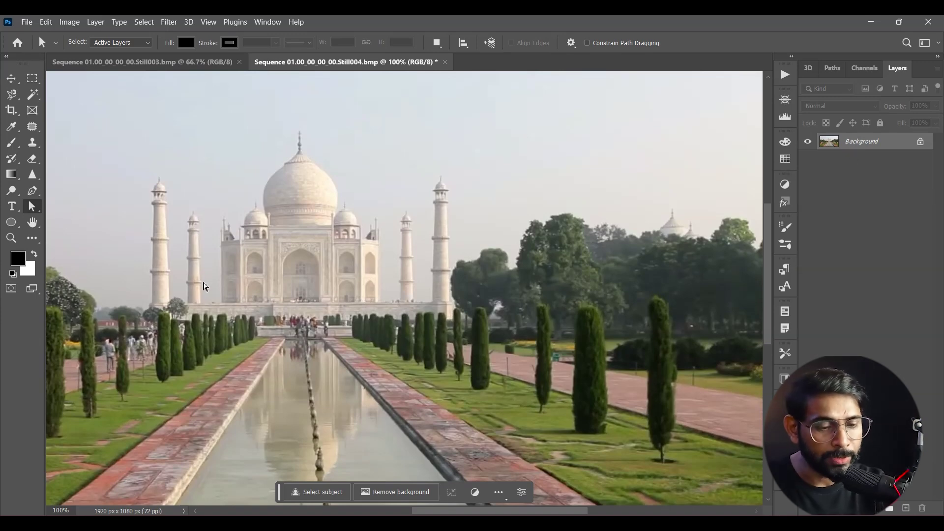
Step: Zoom in on the building, dismiss the stray colour picker, and switch to the Pen tool
key("ctrl+equal")
key("ctrl+equal")
key("i")
left_click(28, 270)
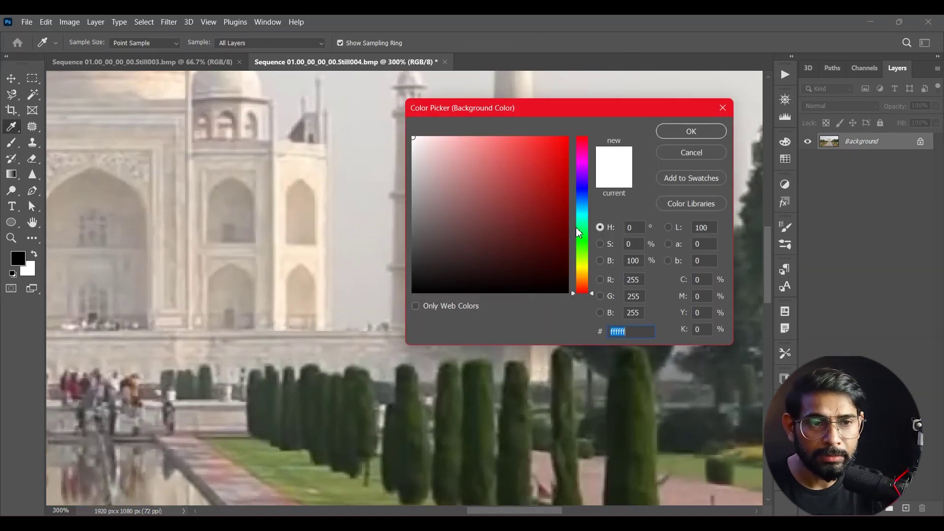
left_click(691, 153)
key("a")
scroll(448, 365, "up", 5)
scroll(238, 274, "left", 10)
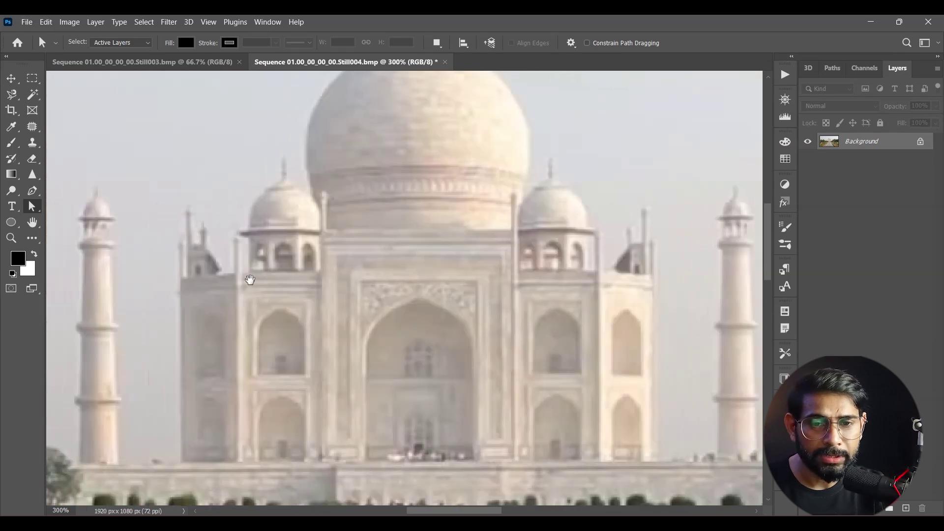
key("p")
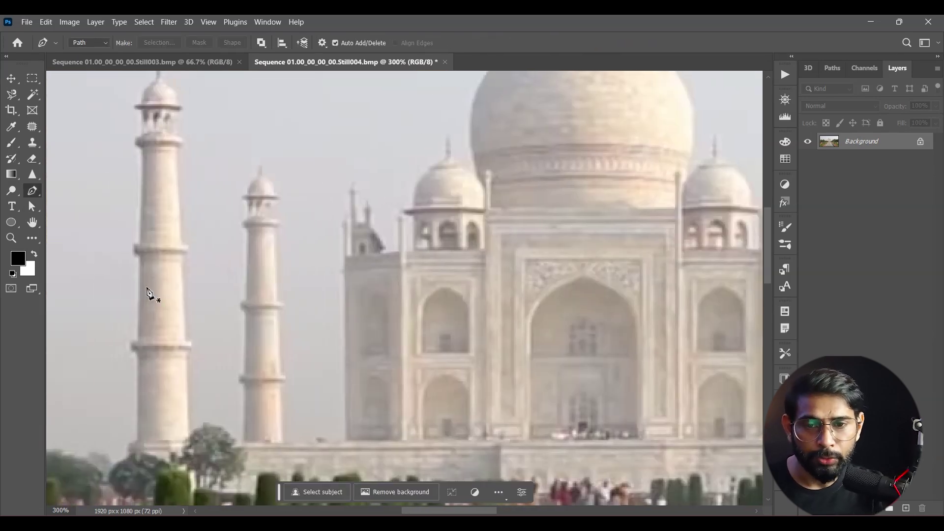
Step: Trace the minaret tops and dome outline, then copy the selection onto a new layer
left_click(138, 247)
left_click(144, 147)
left_click(136, 146)
left_click(139, 133)
left_click(142, 109)
scroll(142, 132, "up", 2)
left_click_drag(150, 127, 157, 133)
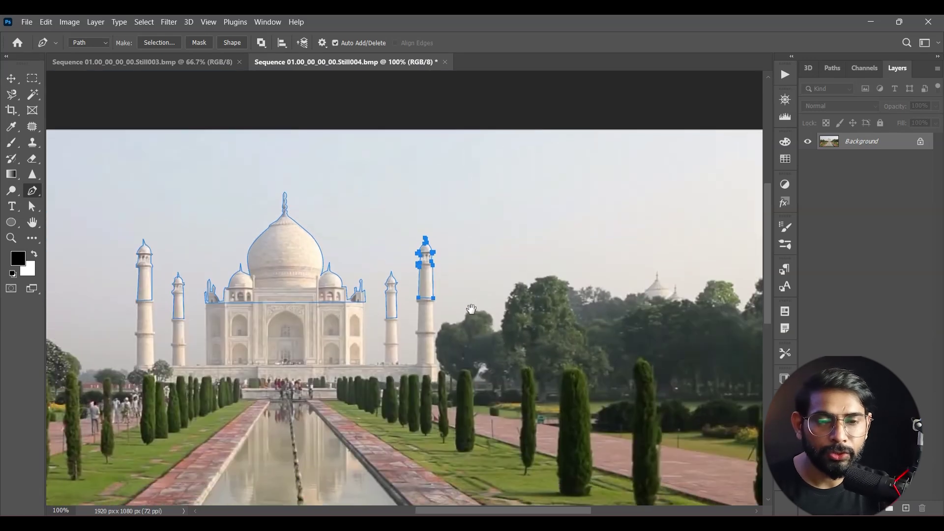
left_click_drag(471, 309, 527, 305)
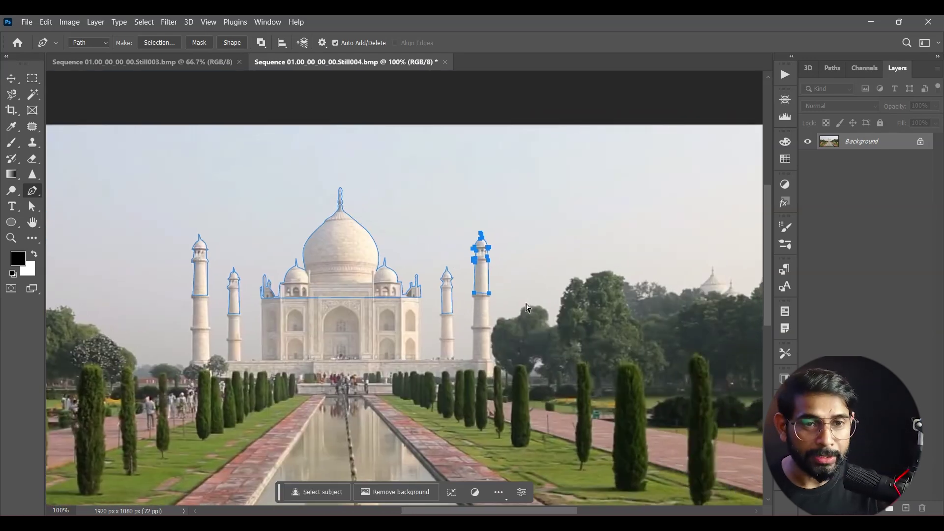
key("ctrl+Return")
key("ctrl+j")
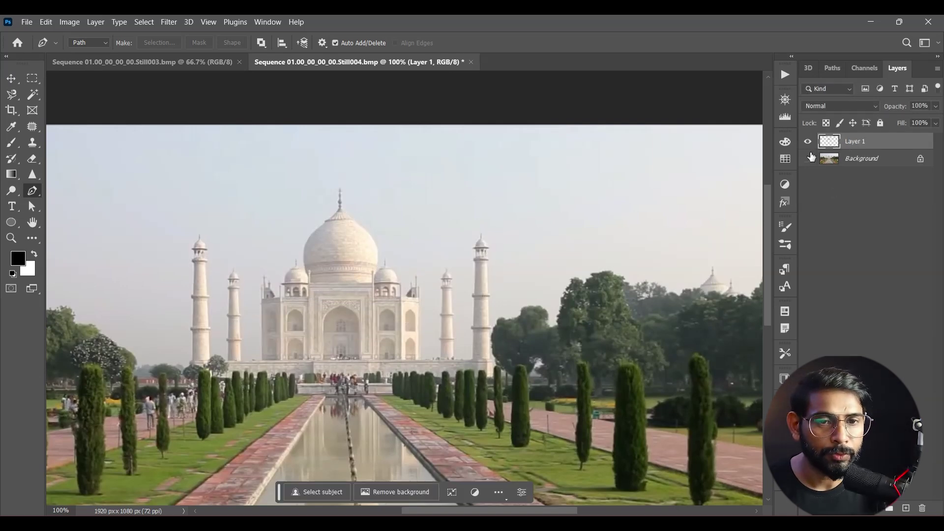
Step: Hide the Background and quick-export the dome cutout as PNG 'T-3', then minimize Photoshop
left_click(808, 157)
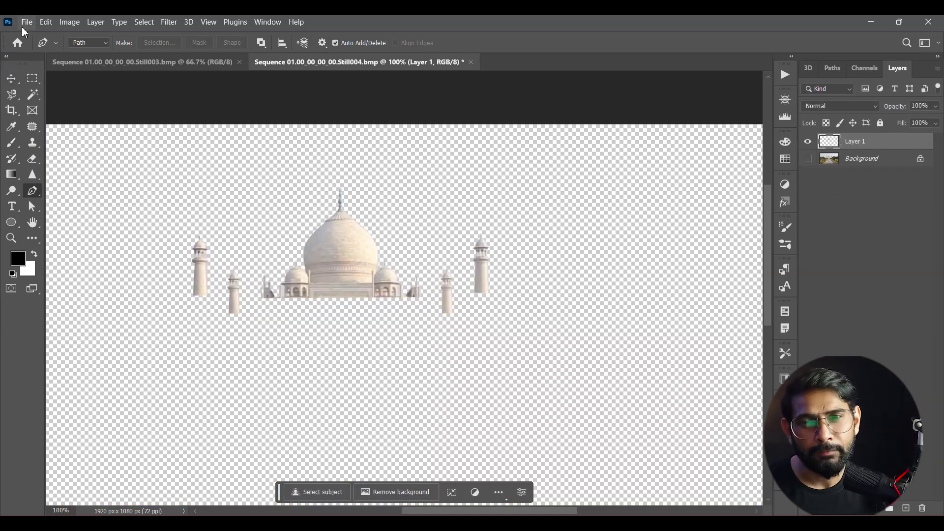
left_click(26, 23)
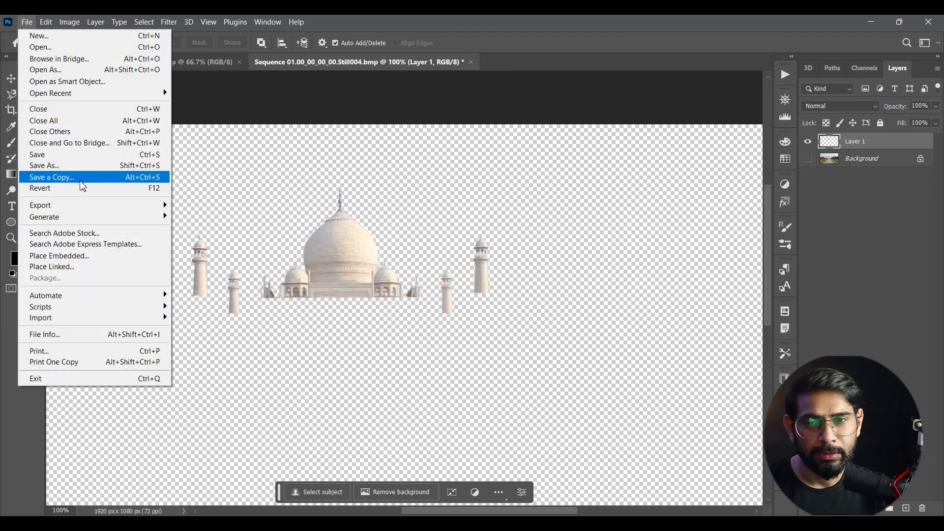
mouse_move(78, 205)
left_click(199, 206)
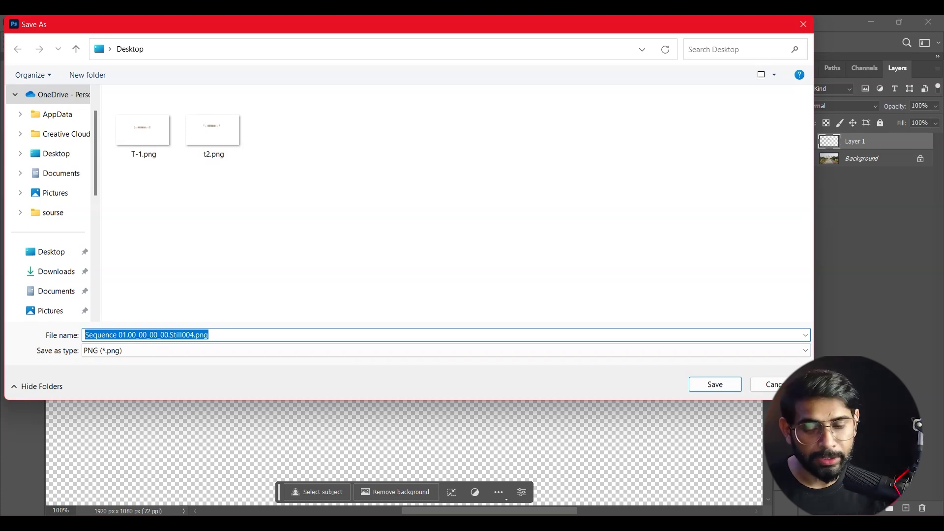
type("T-3")
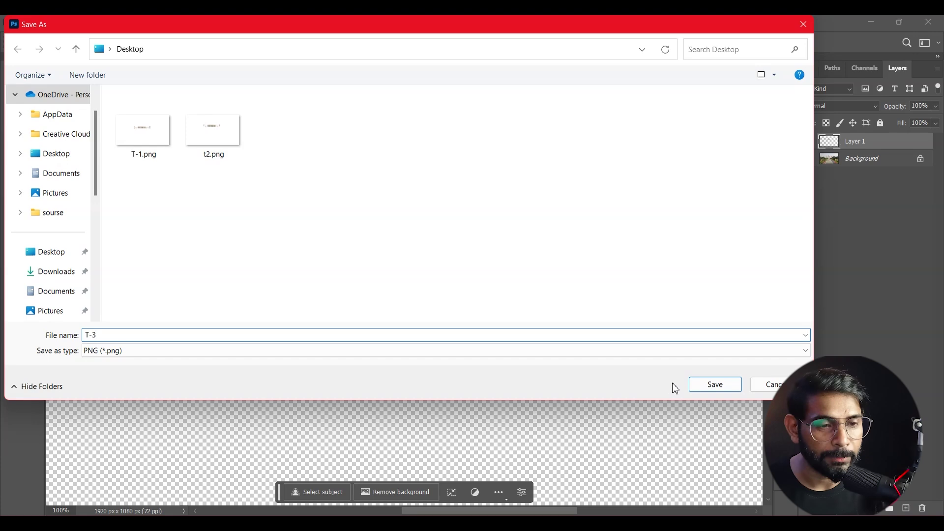
left_click(706, 384)
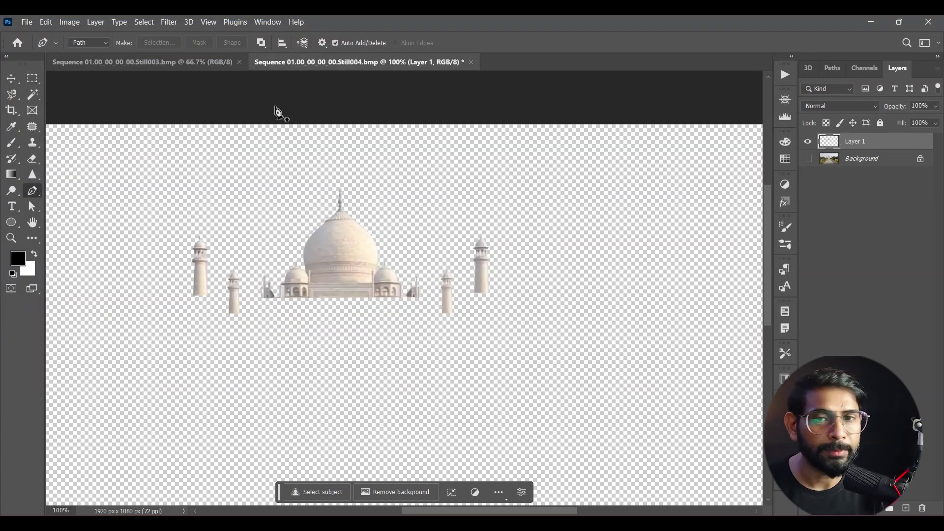
left_click(13, 81)
left_click(870, 22)
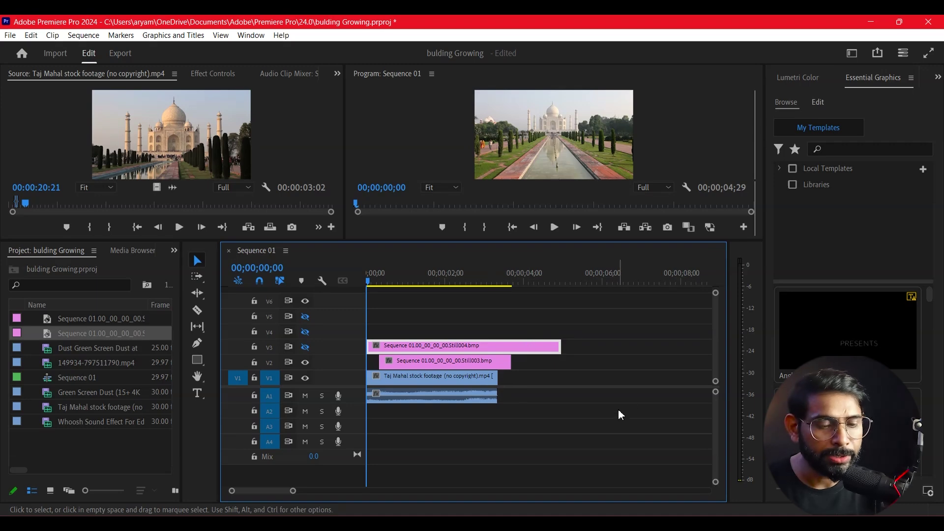
Step: Delete the Still004 clip, move Still003 to 0;00 and trim its end to the Taj clip
key("Delete")
left_click_drag(398, 364, 386, 364)
left_click_drag(369, 278, 355, 295)
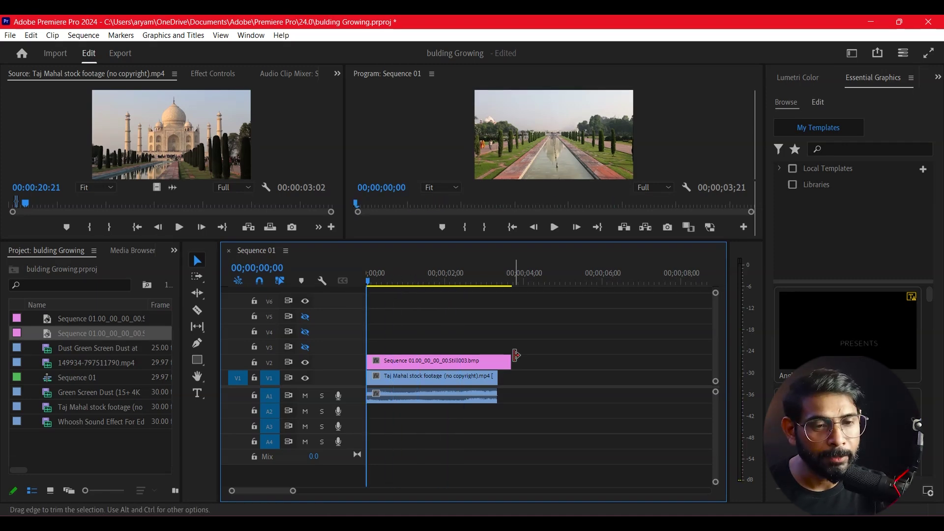
left_click_drag(511, 362, 498, 362)
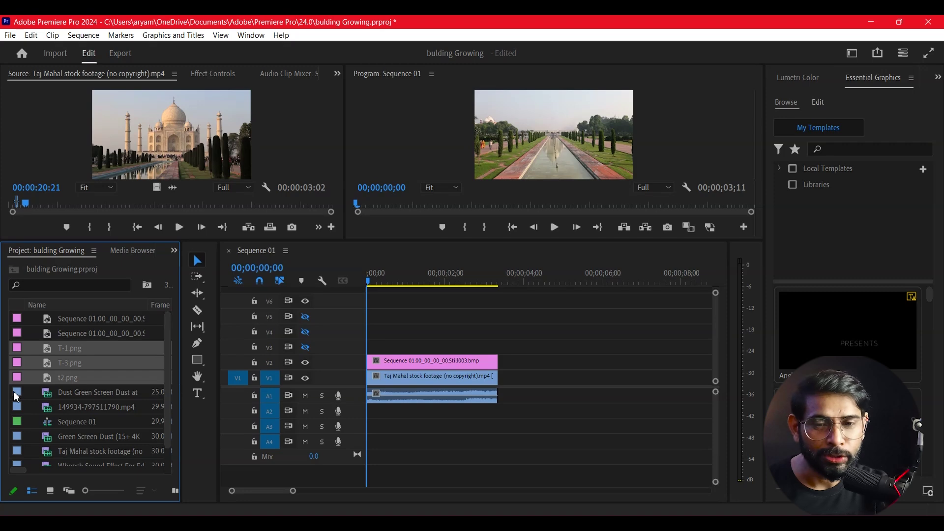
Step: Place T-1.png, T-3.png and t2.png on V3–V5 and trim them to the base clip's end
left_click(69, 349)
left_click_drag(69, 350, 365, 357)
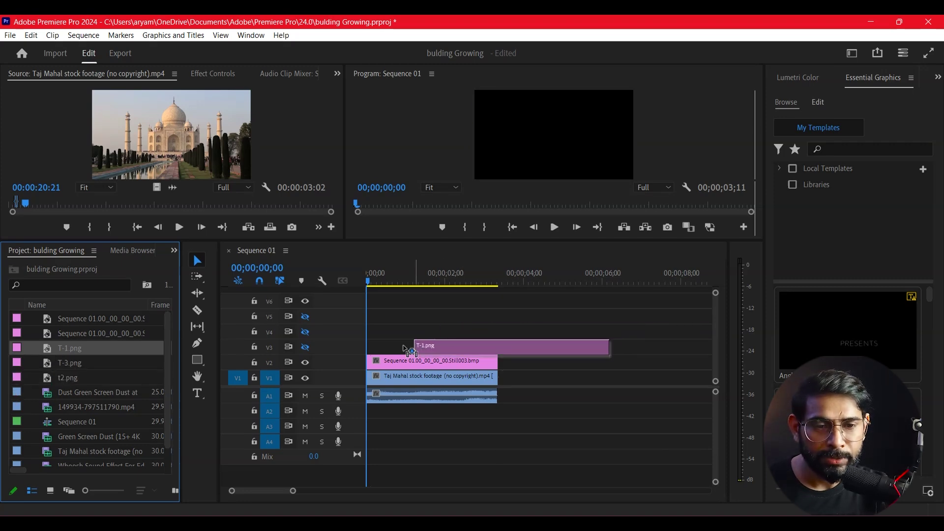
mouse_move(49, 363)
left_mouse_down()
mouse_move(392, 329)
mouse_move(368, 330)
left_mouse_up()
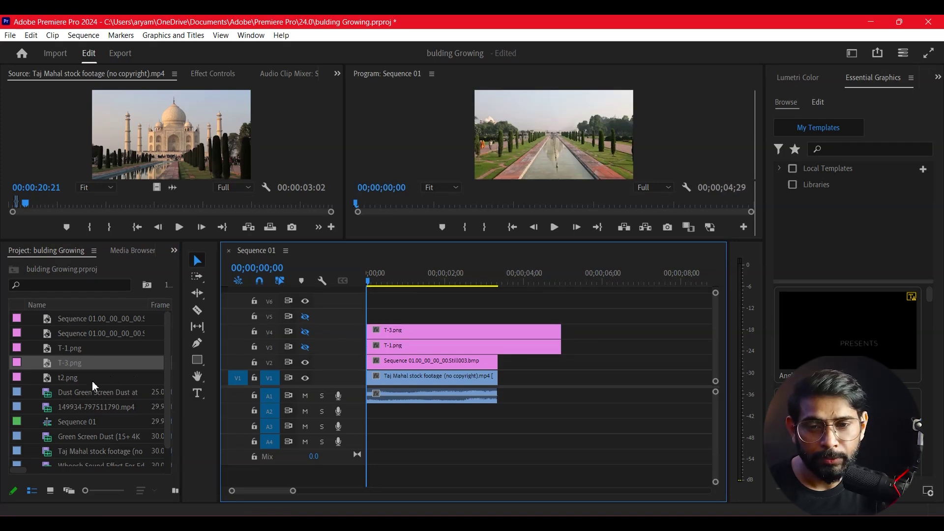
left_click_drag(62, 380, 355, 324)
mouse_move(588, 332)
left_mouse_down()
mouse_move(555, 349)
mouse_move(497, 332)
left_mouse_up()
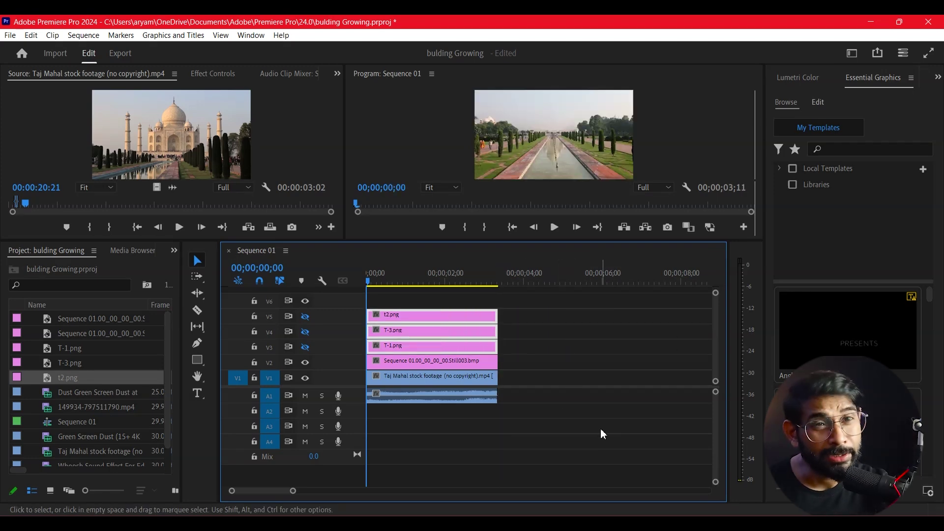
Step: Zoom the timeline, enlarge the monitors, leave V4 and V5 hidden, and lock the t2.png track
key("equal")
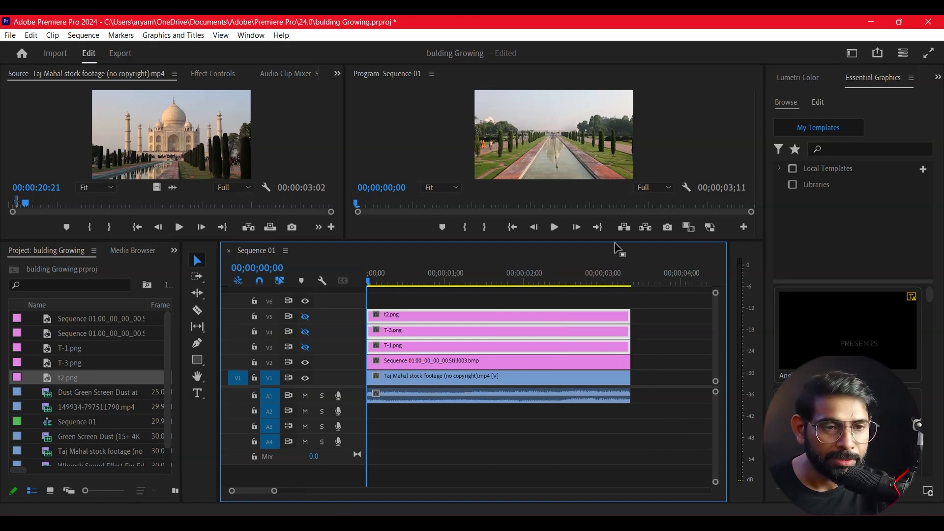
left_click_drag(614, 241, 613, 295)
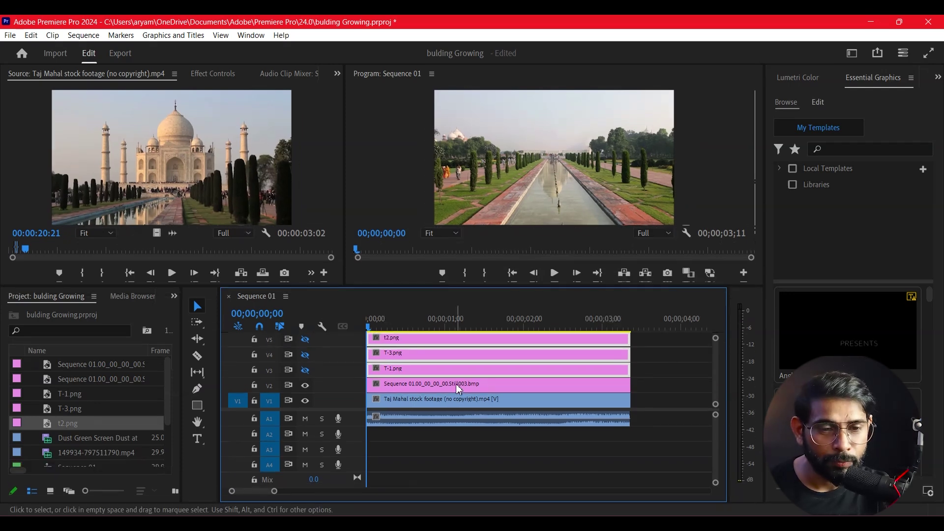
left_click(304, 339)
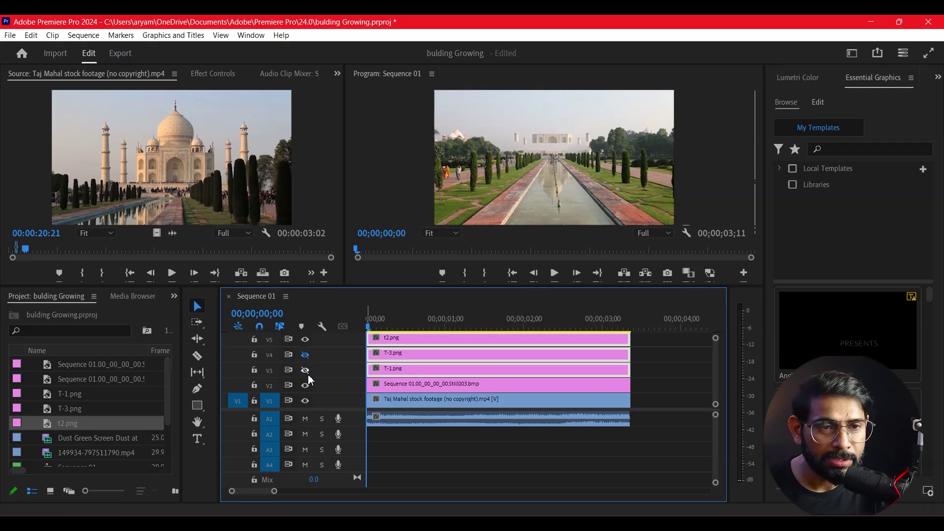
left_click(305, 354)
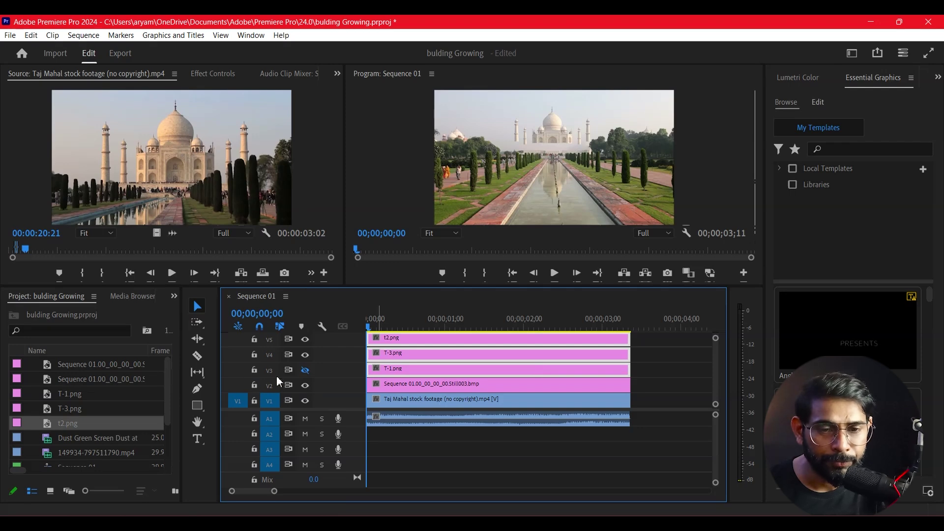
left_click(305, 370)
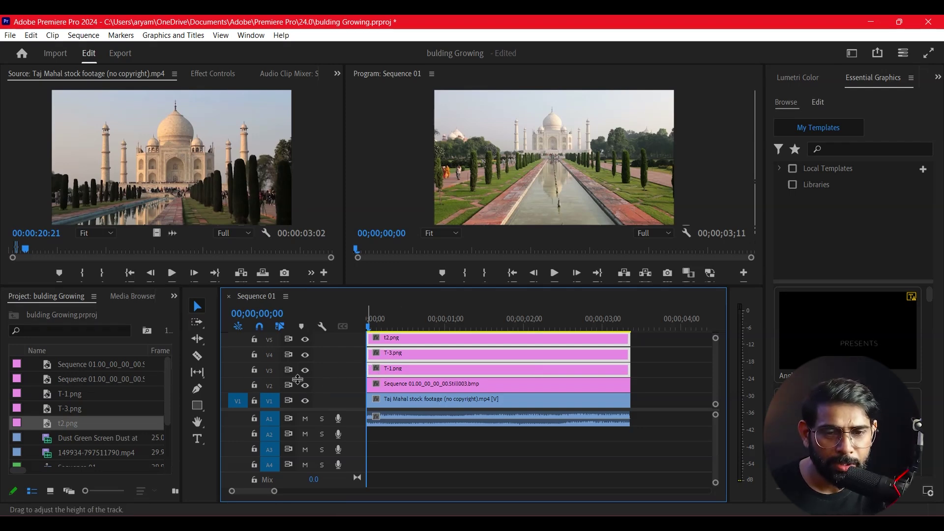
left_click(305, 355)
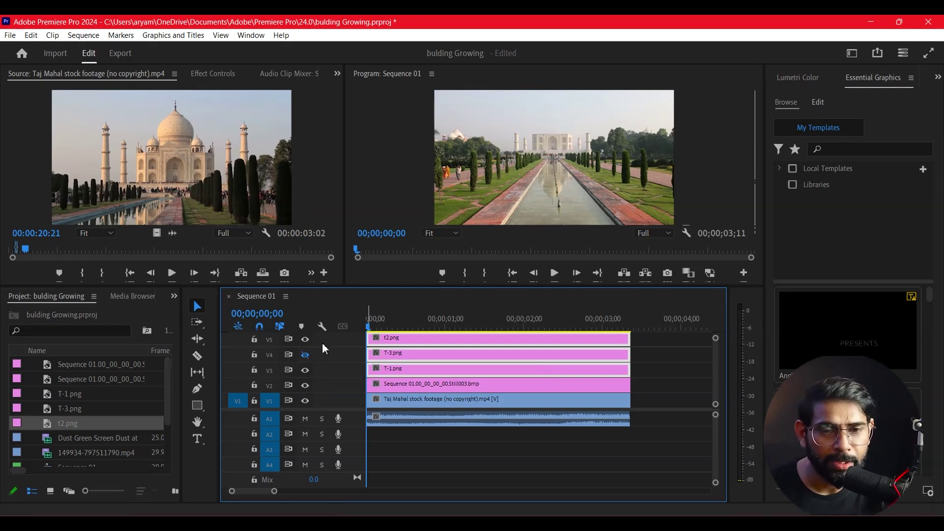
left_click(305, 340)
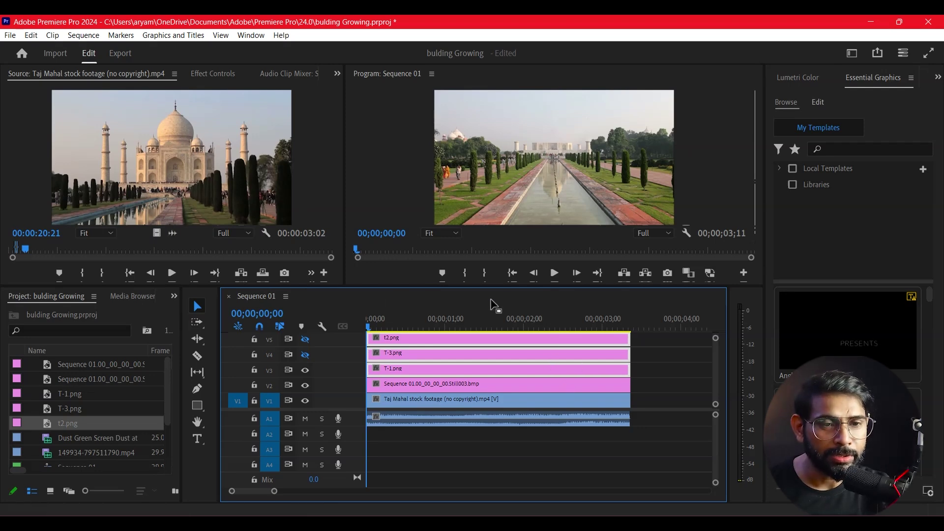
mouse_move(507, 287)
left_mouse_down()
mouse_move(481, 374)
mouse_move(481, 363)
left_mouse_up()
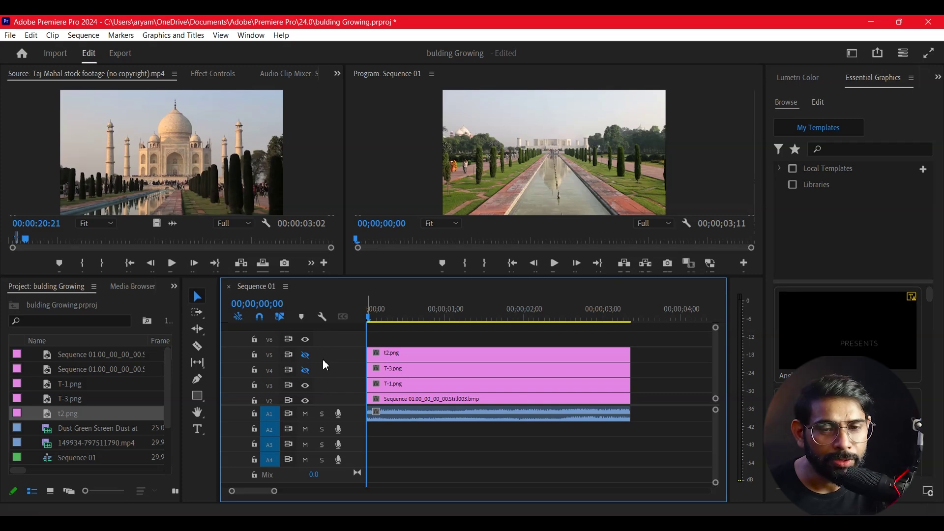
left_click(254, 355)
Step: Lock the T-3.png track and delay T-1.png five frames, then play back to check timing
left_click(254, 370)
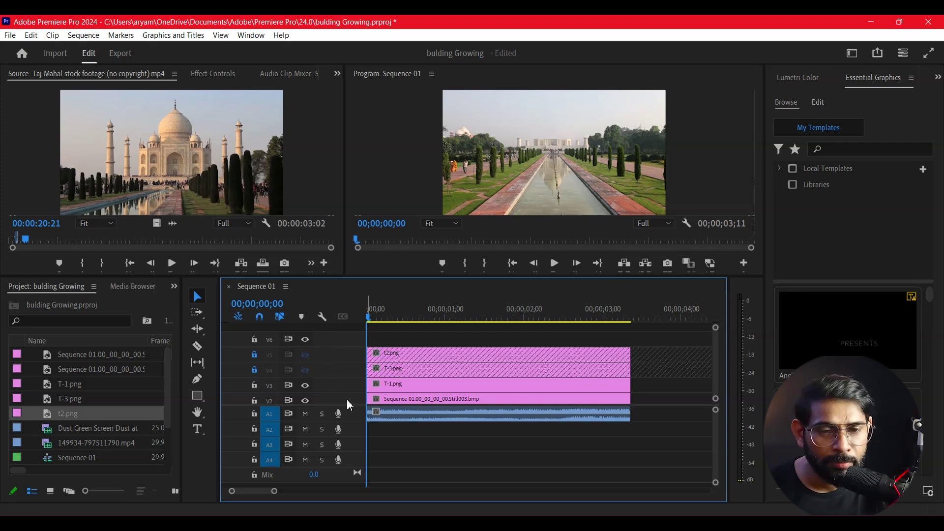
left_click(413, 385)
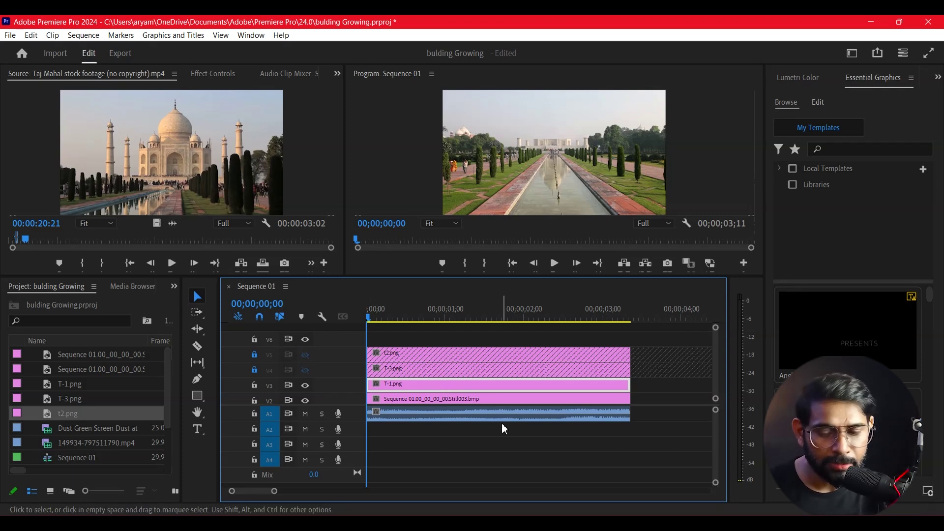
key("shift+Right")
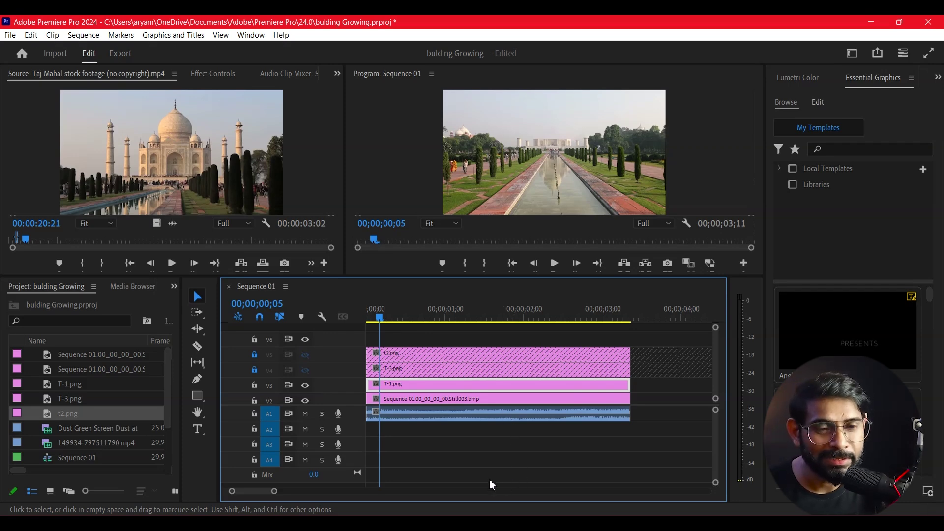
left_click_drag(430, 392, 443, 391)
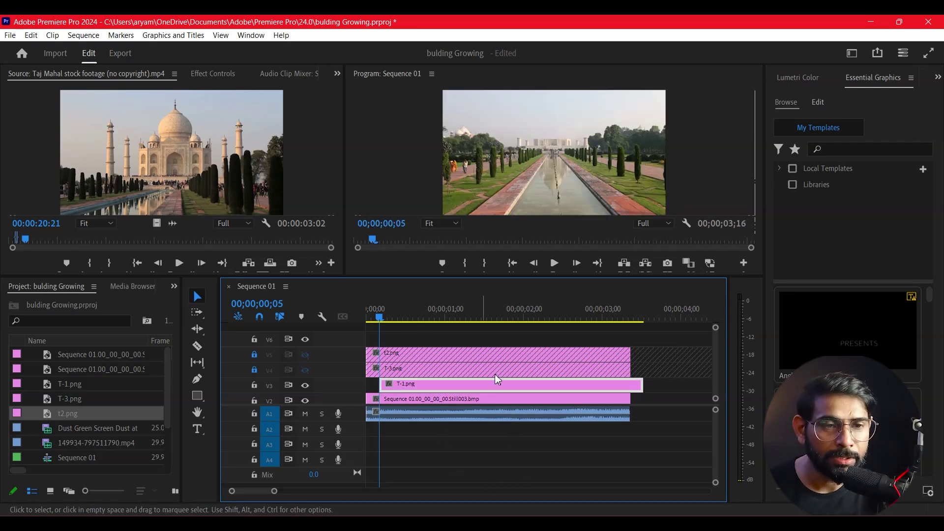
left_click_drag(447, 323, 343, 322)
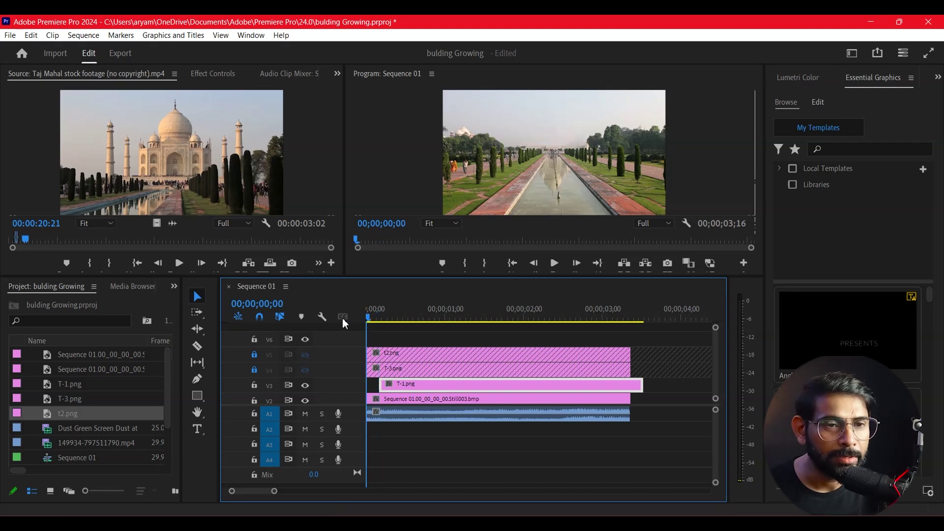
key("space")
left_click(437, 224)
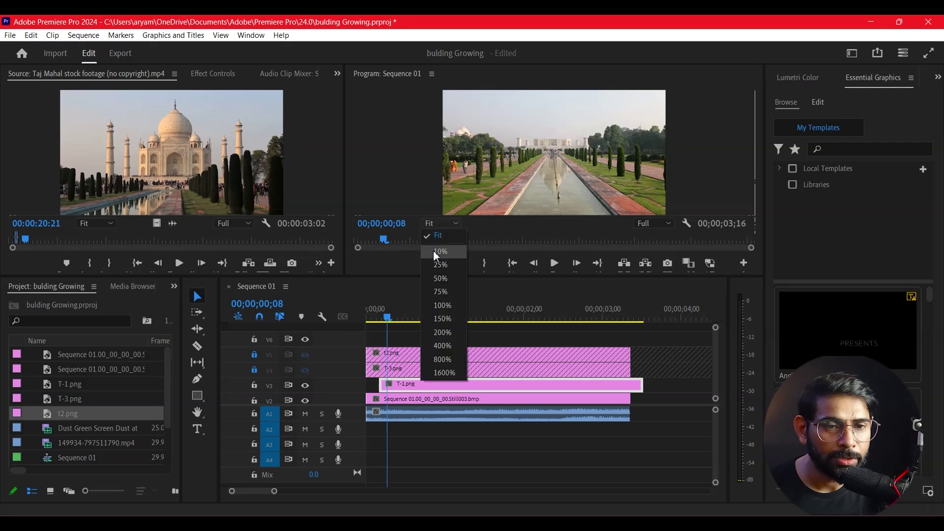
Step: Show the Program monitor at 100%, enlarge and pan the preview, and park on frame 5
left_click(443, 306)
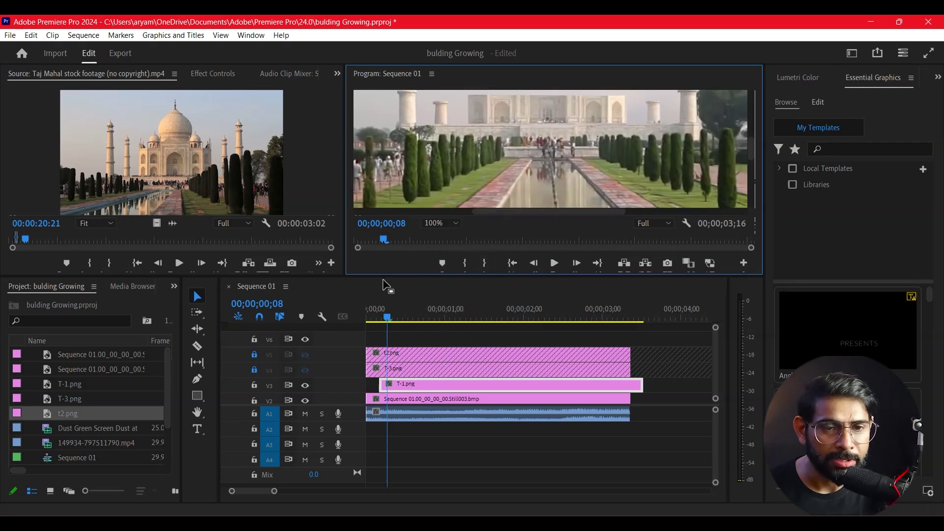
left_click_drag(389, 278, 393, 317)
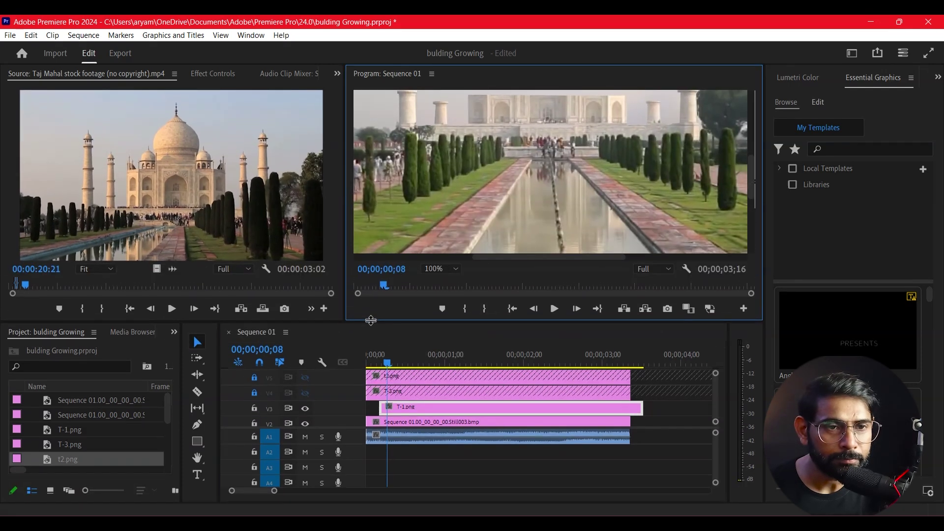
left_click(754, 197)
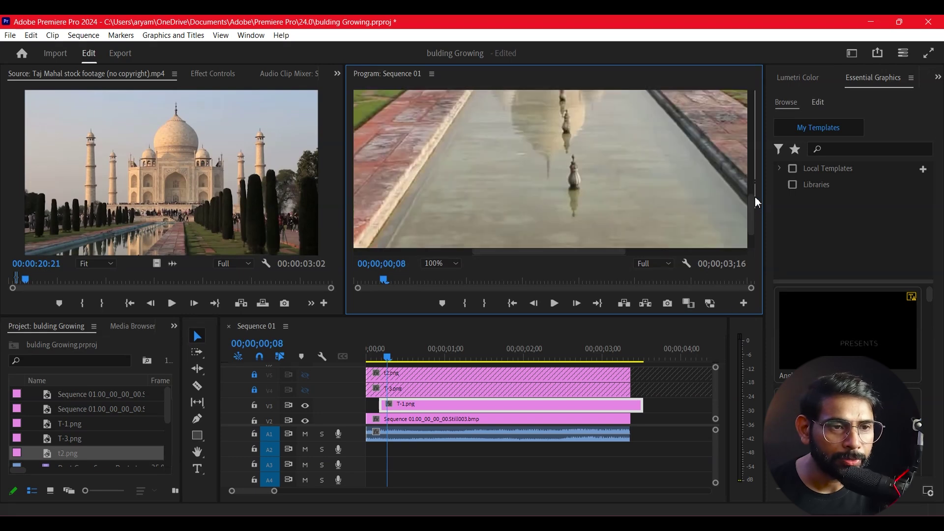
left_click_drag(753, 188, 756, 158)
key("Left")
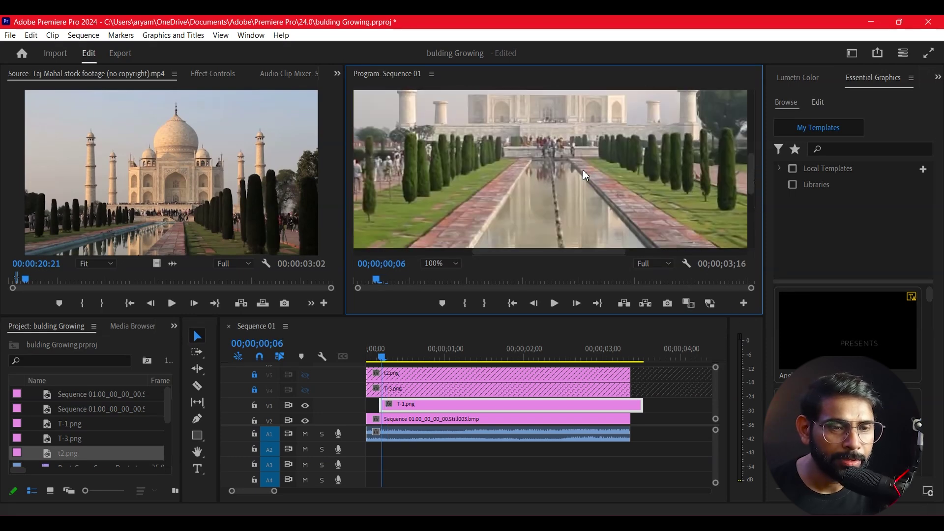
left_click_drag(749, 170, 749, 157)
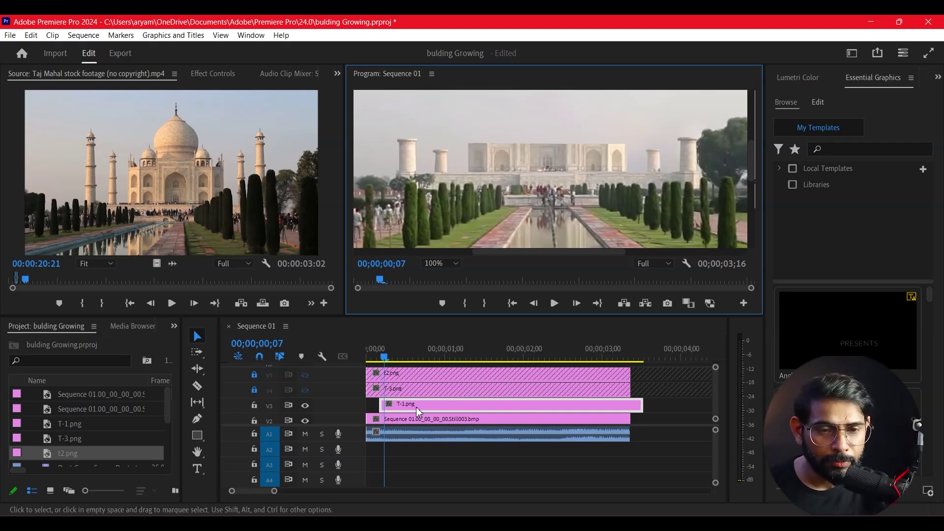
left_click(374, 358)
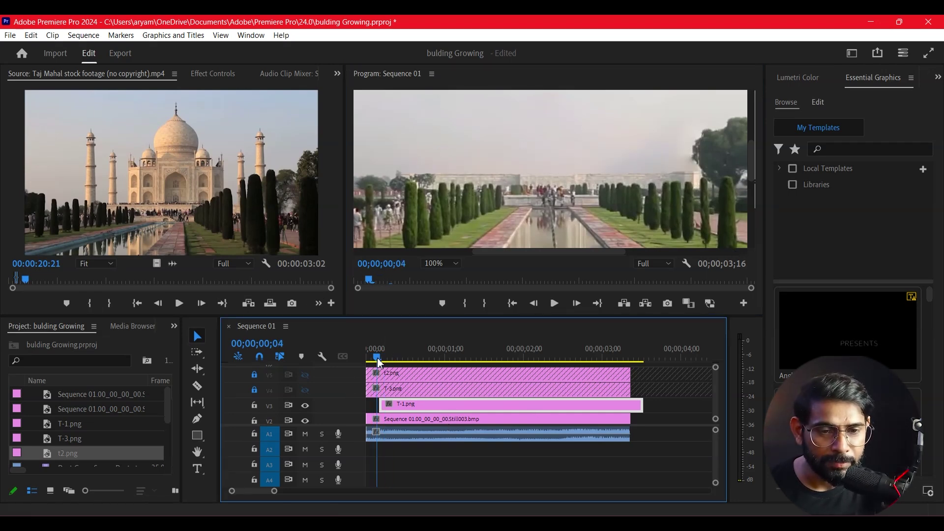
left_click(382, 362)
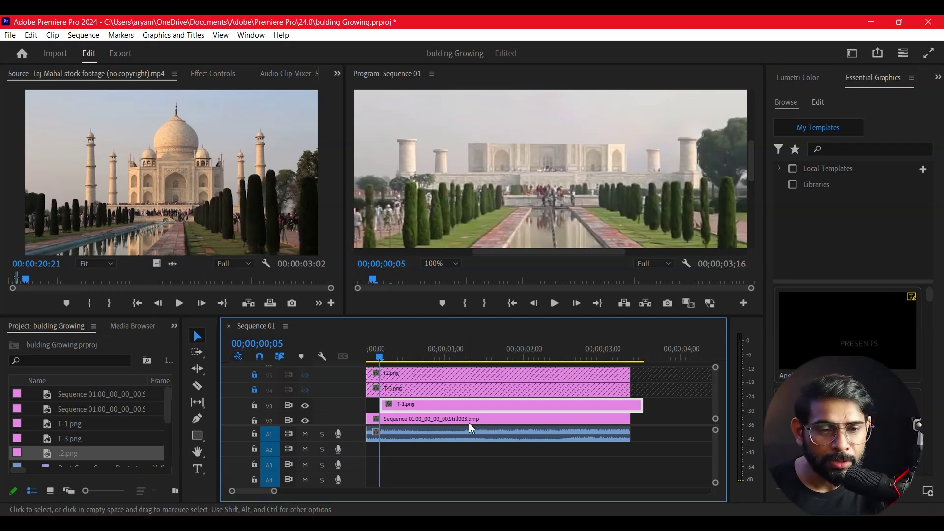
left_click(174, 326)
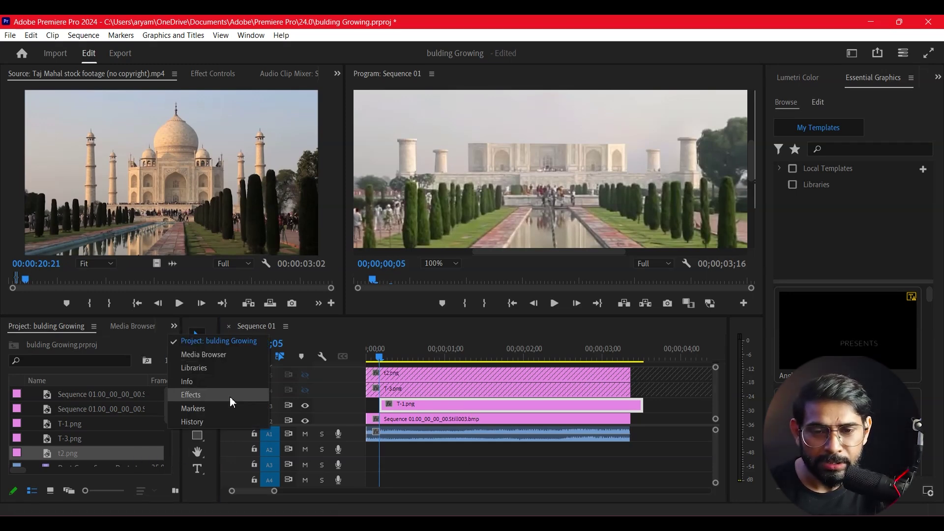
Step: Search effects for 'tran', apply Distort > Transform to T-1.png, and show it in Effect Controls
left_click(226, 395)
left_click(59, 342)
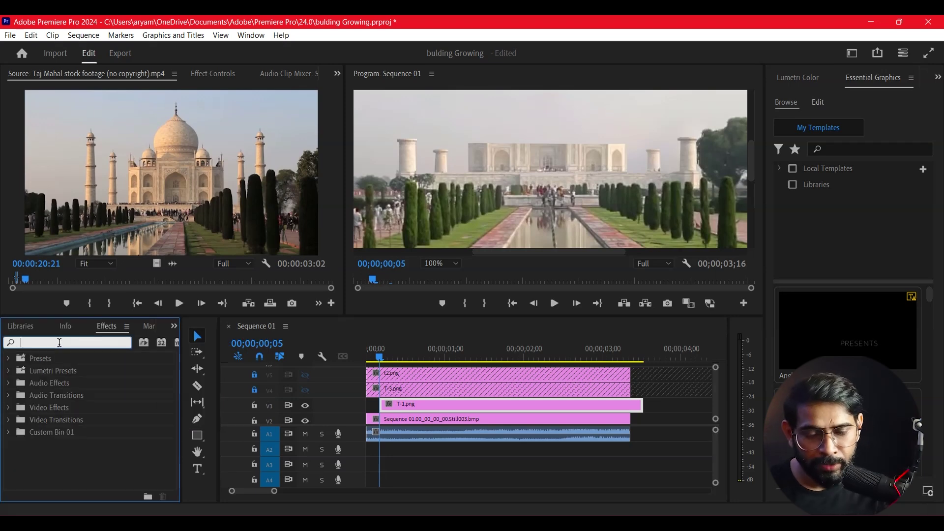
type("tranf")
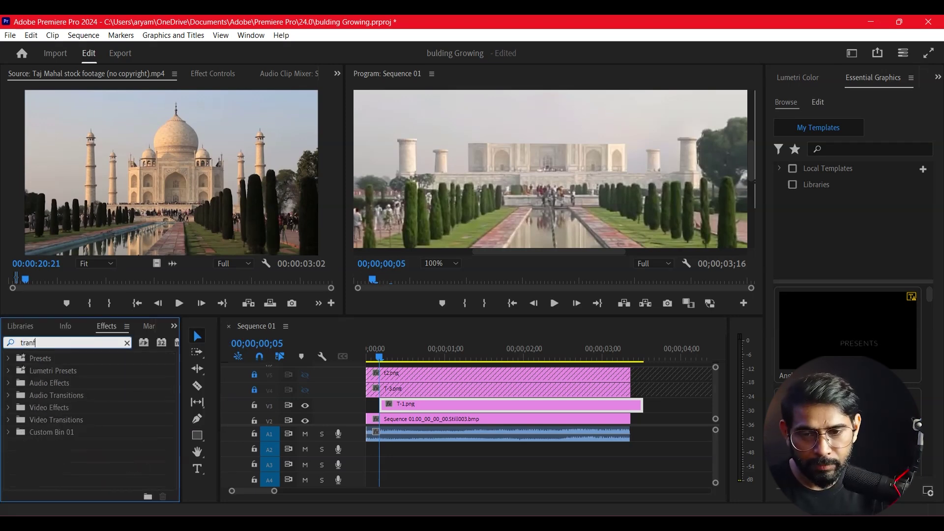
key("BackSpace")
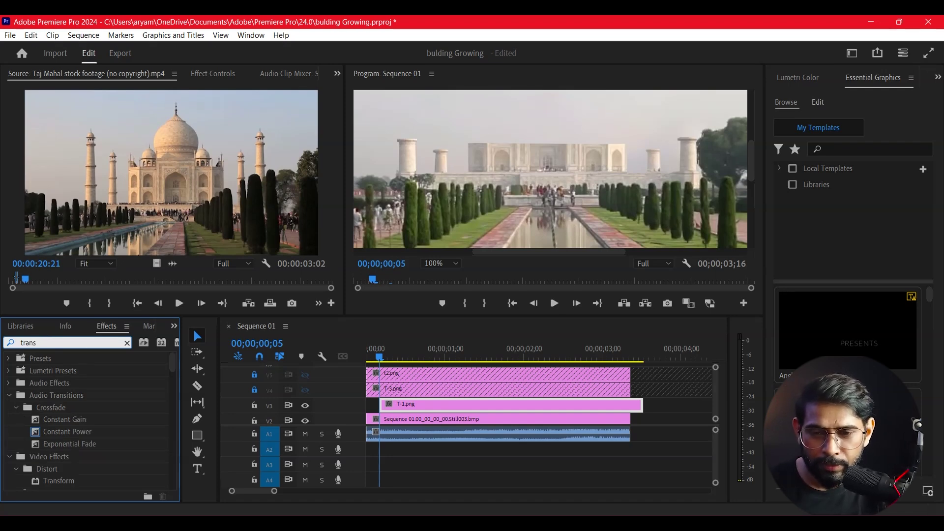
scroll(84, 463, "down", 1)
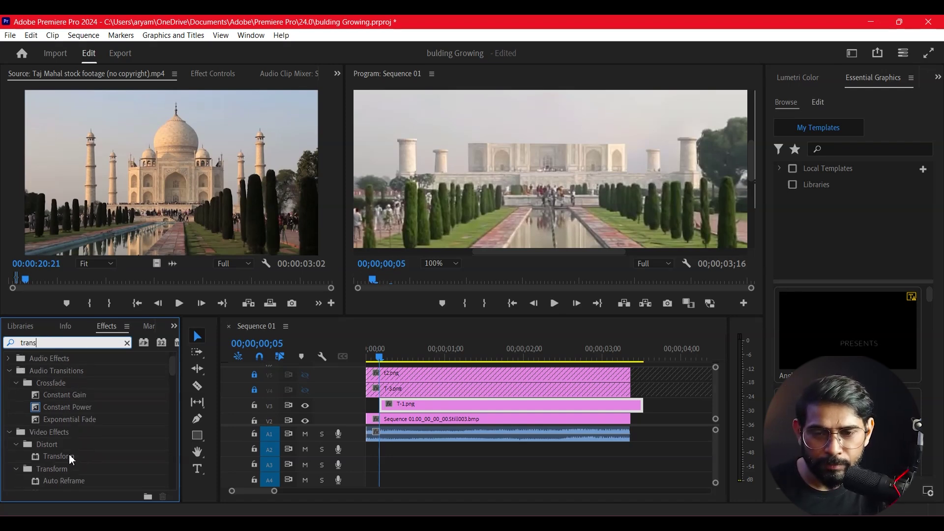
left_click(71, 458)
left_click_drag(502, 413, 502, 410)
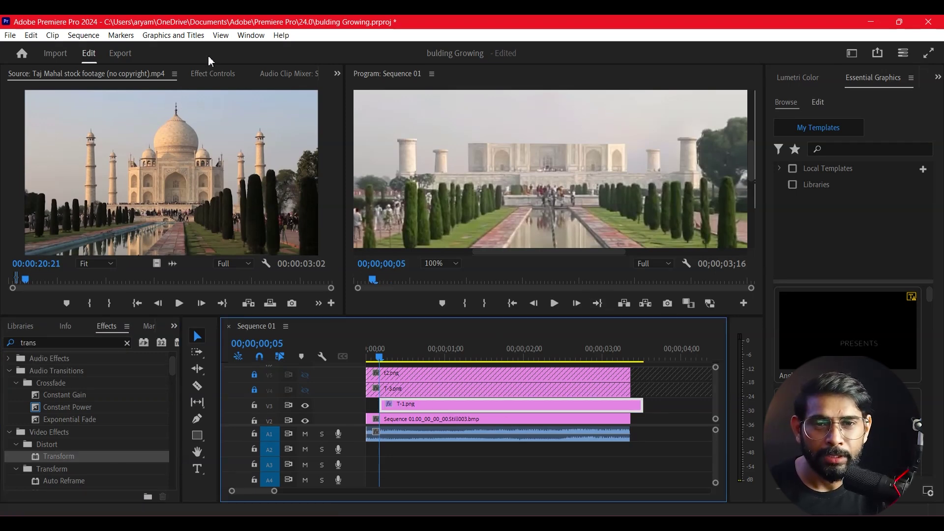
left_click(199, 74)
left_click_drag(337, 170, 331, 246)
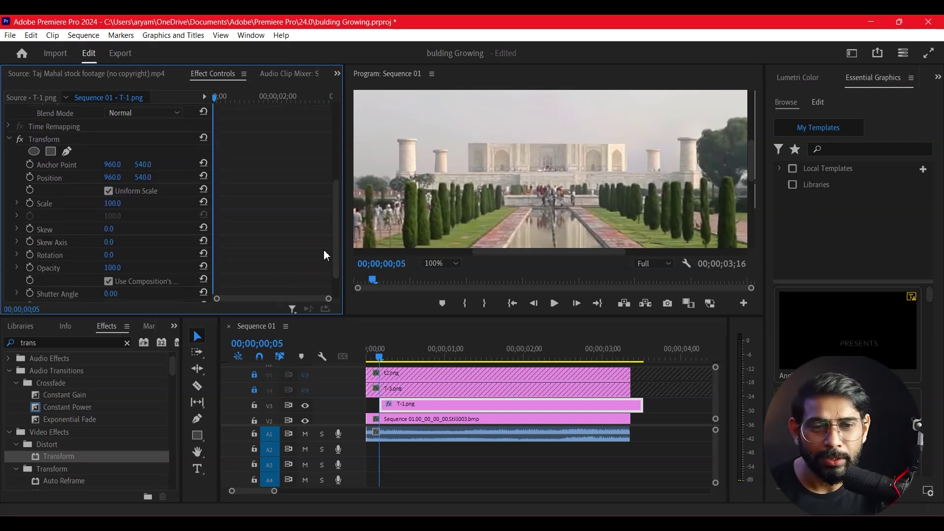
Step: Set T-1.png's Transform shutter angle to 122 and keyframe Position Y from 666 up to 541
mouse_move(108, 293)
left_mouse_down()
mouse_move(144, 294)
mouse_move(122, 294)
left_mouse_up()
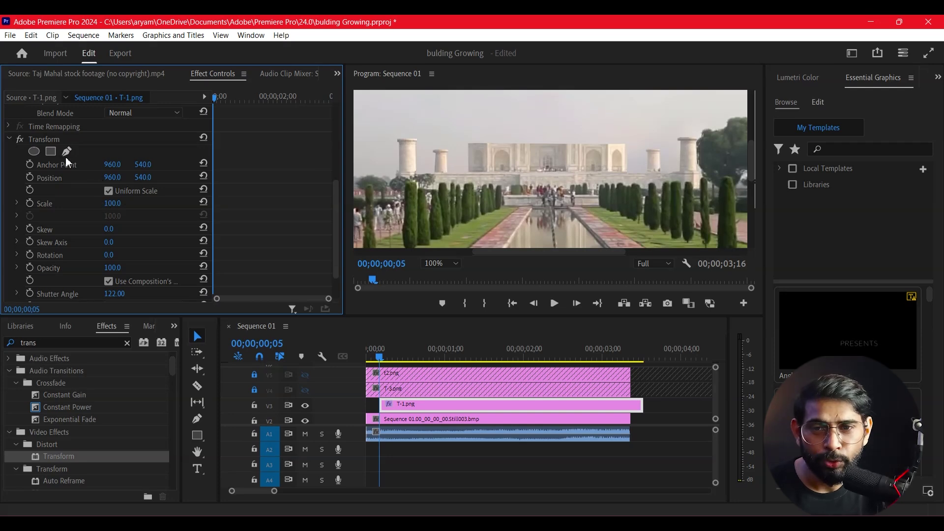
left_click(30, 177)
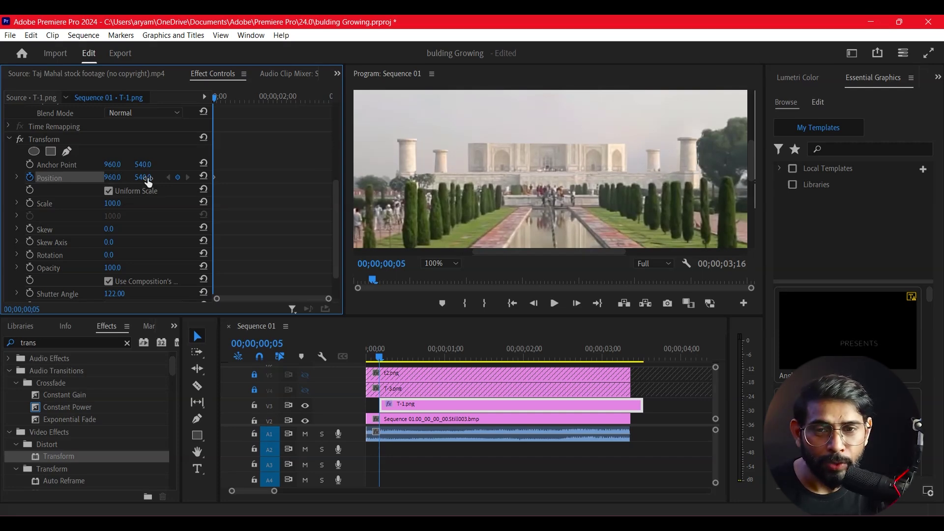
mouse_move(144, 177)
left_mouse_down()
mouse_move(208, 177)
mouse_move(295, 217)
left_mouse_up()
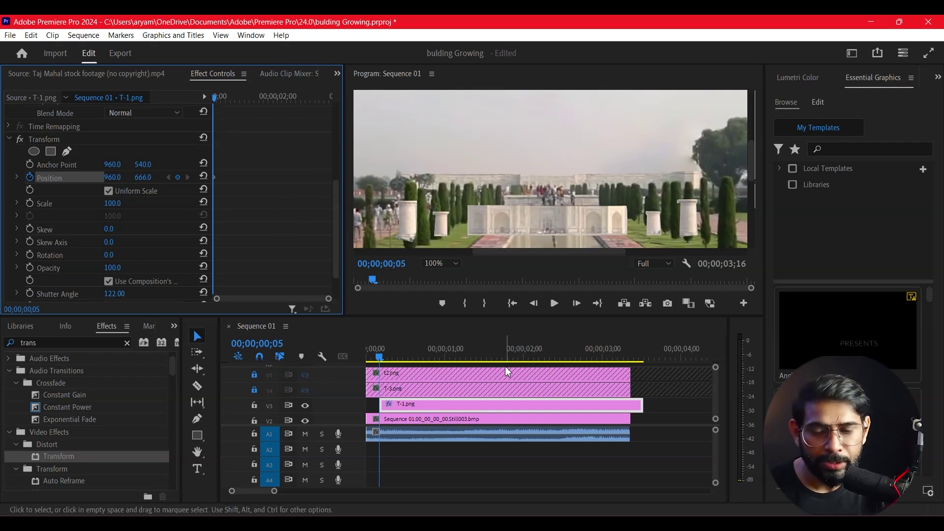
key("shift+Right")
key("shift+Right")
key("shift+Right")
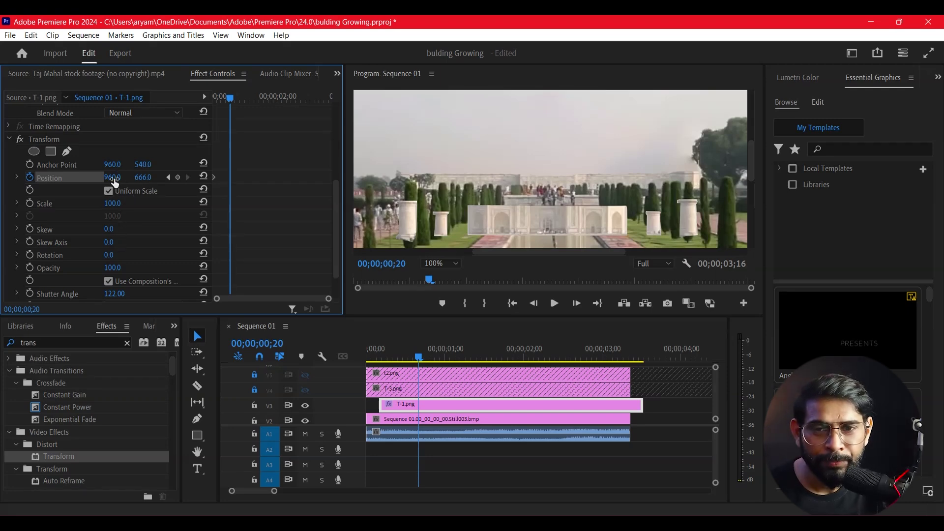
left_click_drag(143, 178, 81, 178)
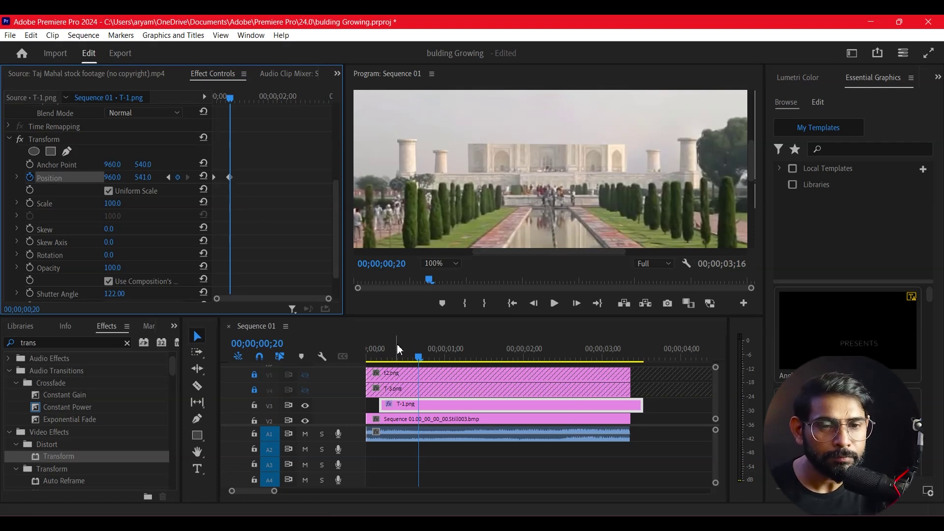
left_click_drag(233, 99, 232, 99)
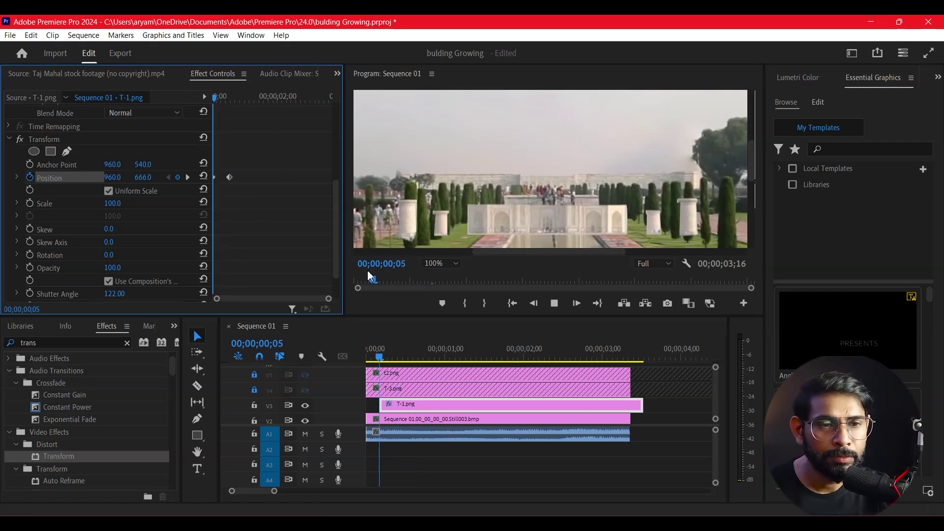
left_click_drag(209, 195, 206, 198)
Step: Apply Temporal Interpolation Ease In to the second Position keyframe
right_click(233, 179)
mouse_move(322, 280)
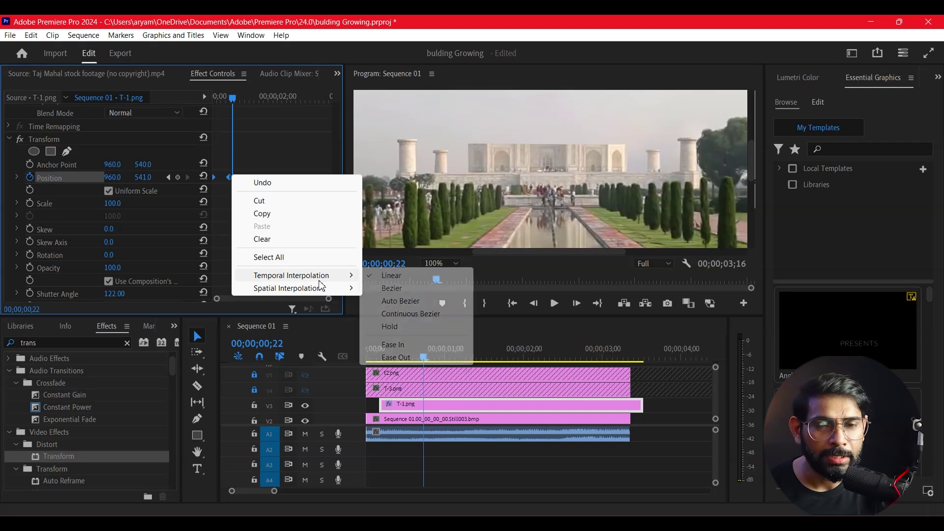
left_click(408, 348)
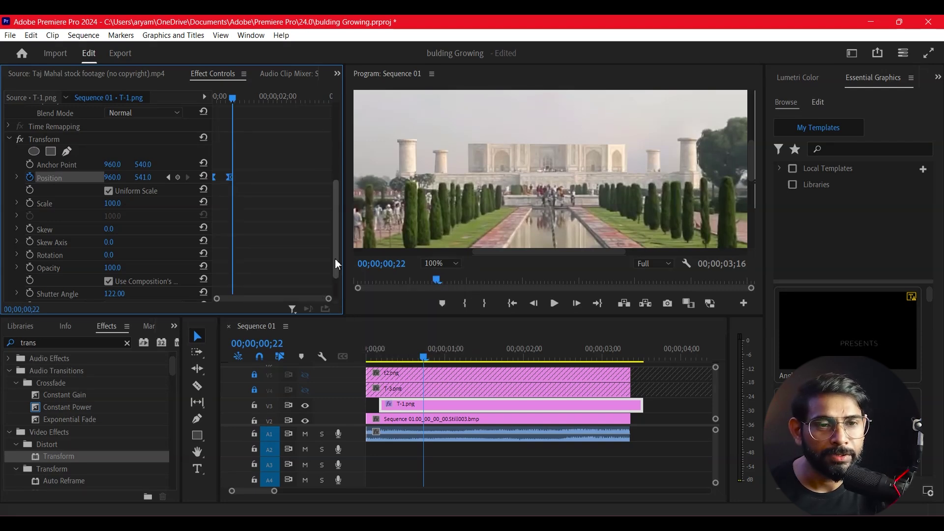
left_click_drag(232, 110, 229, 110)
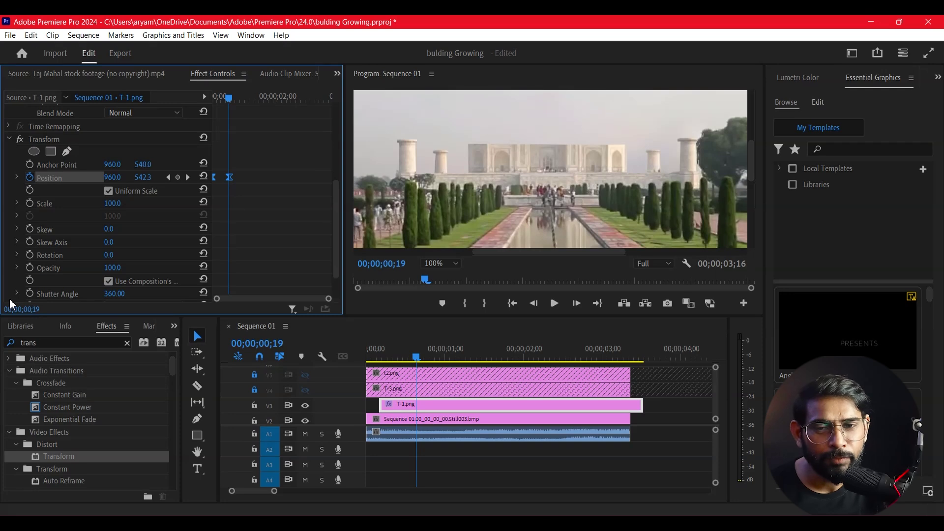
key("Right")
key("Right")
key("Right")
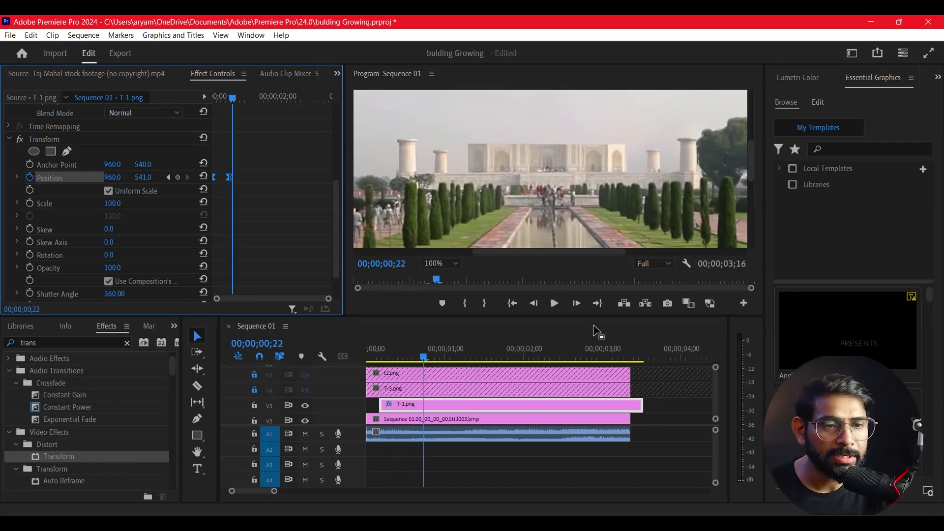
Step: Set the preview to 75%, replay the rise from the start, and raise shutter angle to 360
left_click(440, 264)
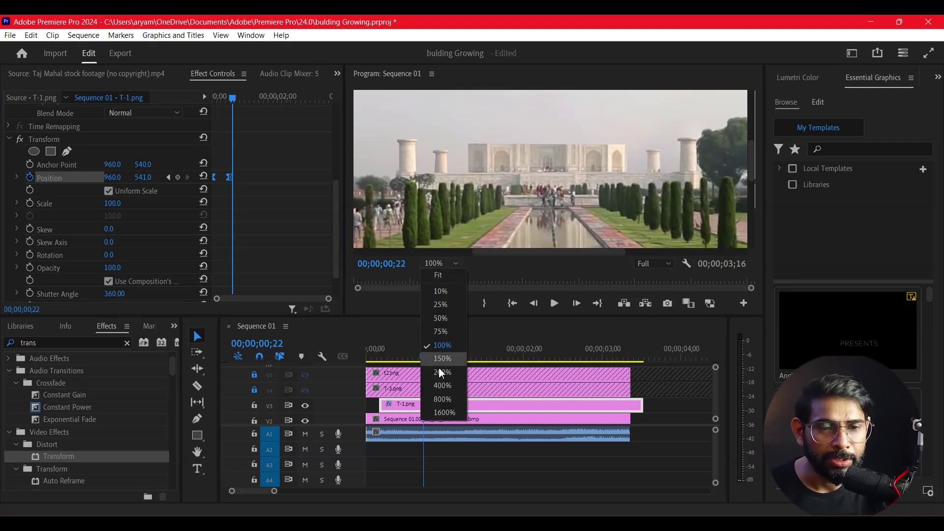
left_click(450, 332)
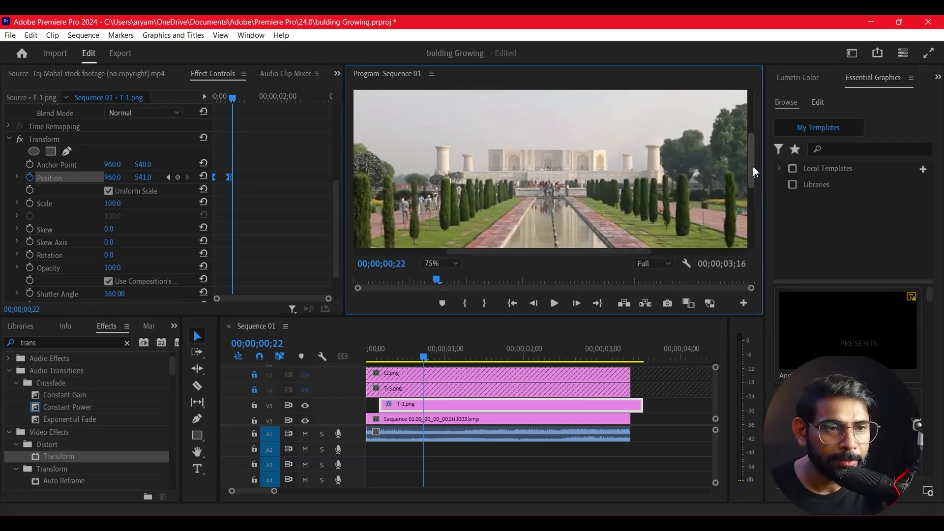
left_click_drag(747, 197, 752, 167)
left_click(230, 177)
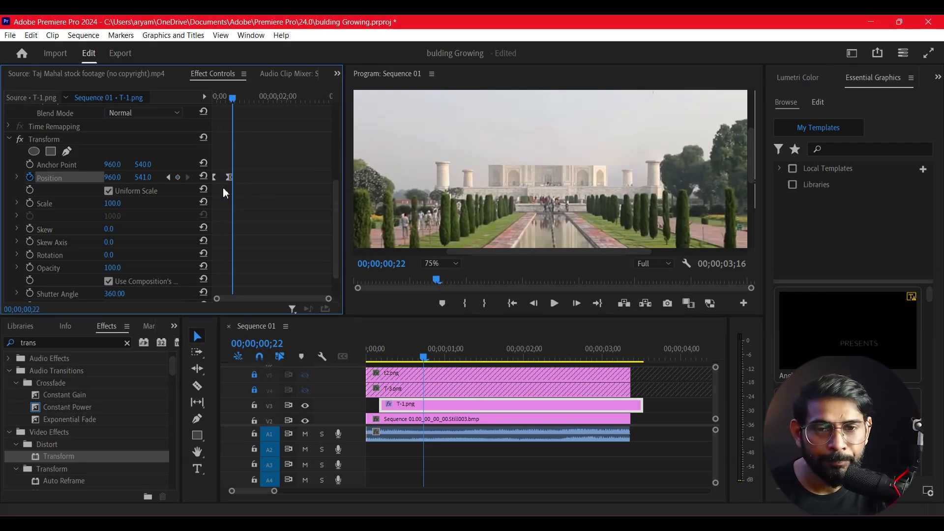
left_click_drag(245, 101, 167, 97)
key("space")
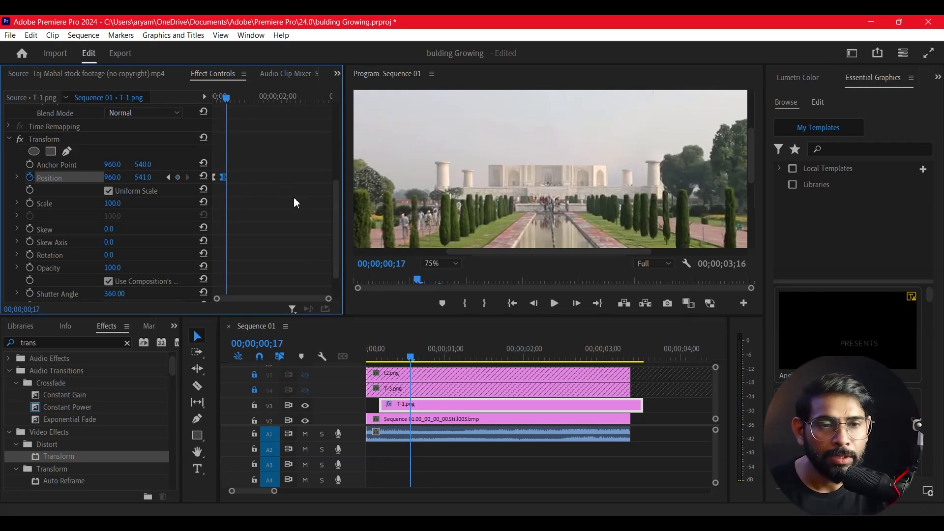
mouse_move(229, 100)
left_mouse_down()
mouse_move(178, 100)
mouse_move(226, 116)
left_mouse_up()
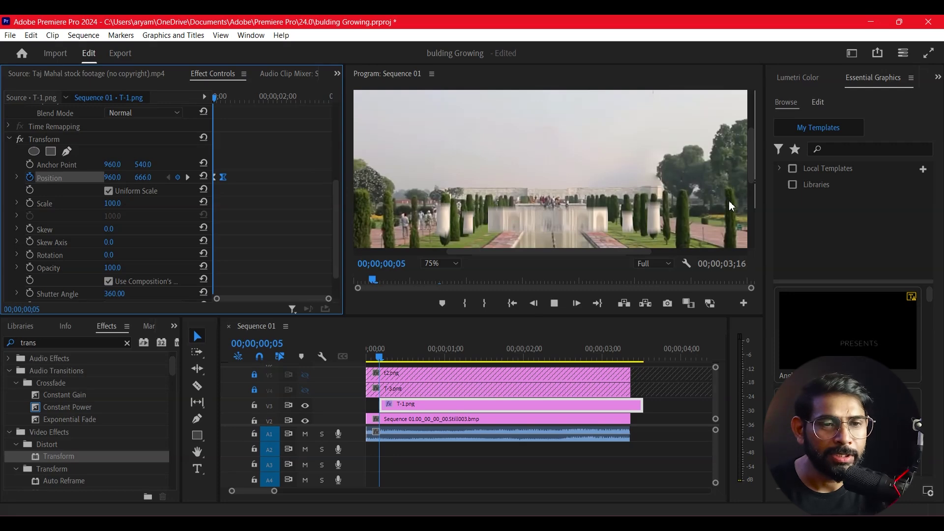
left_click_drag(226, 117, 223, 128)
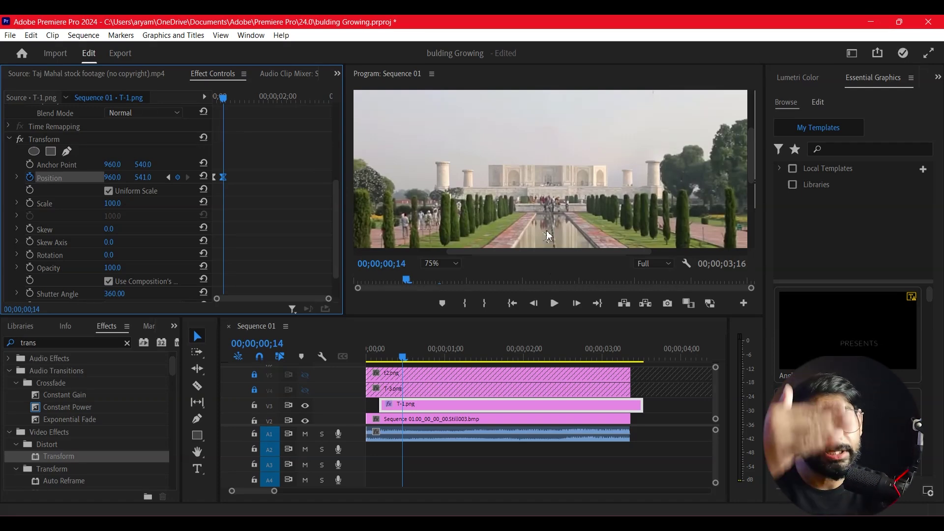
left_click_drag(338, 212, 329, 173)
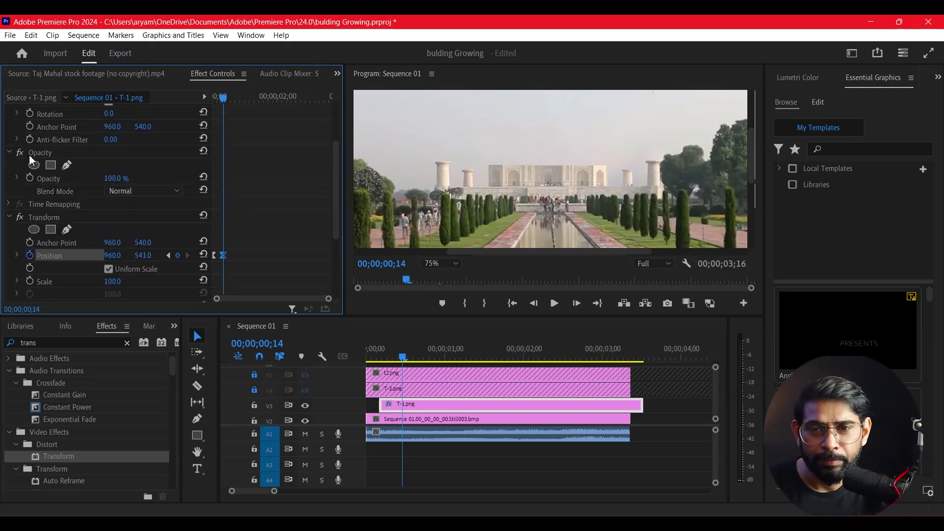
Step: Draw a closed Pen opacity mask around the Taj Mahal building on T-1.png
left_click(67, 164)
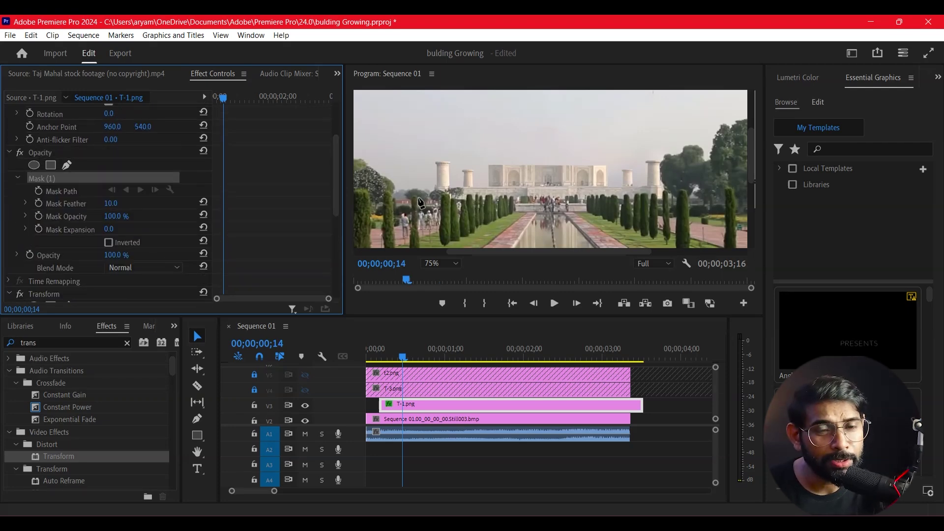
left_click(424, 190)
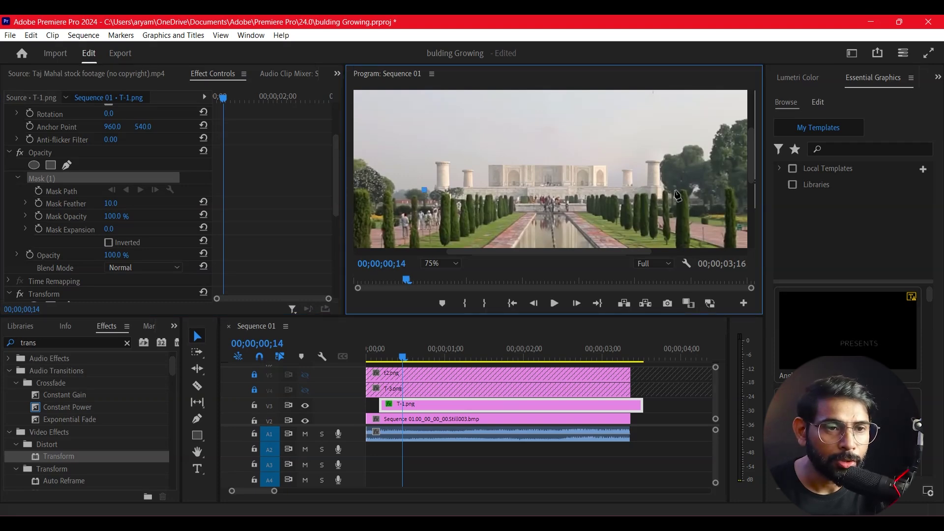
left_click(681, 146)
left_click(557, 130)
left_click(435, 127)
left_click(415, 160)
left_click(424, 189)
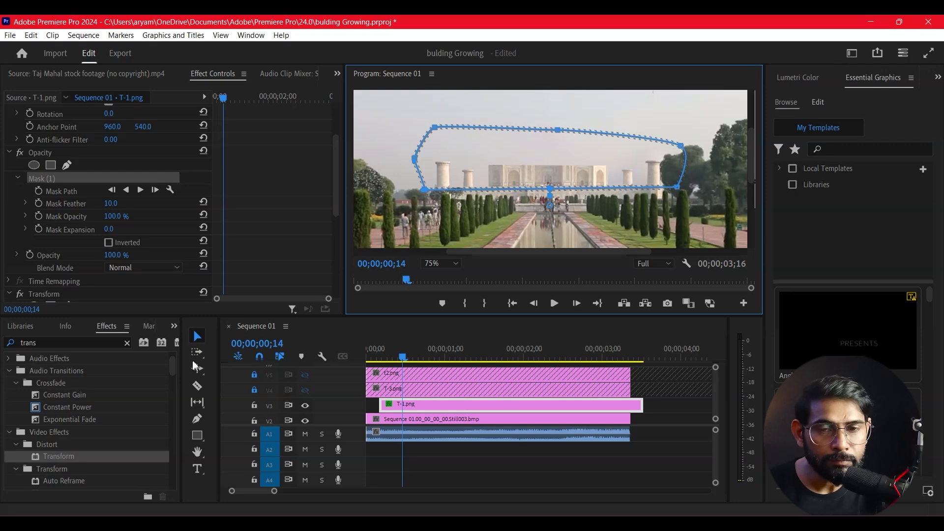
Step: Replay the masked rise from the start, then unlock the T-3.png track on V4
left_click_drag(403, 357, 367, 357)
key("space")
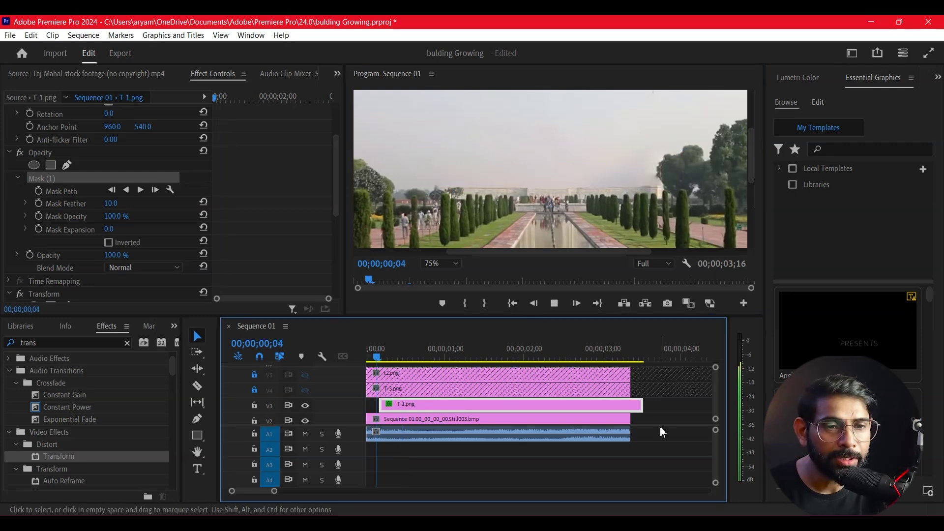
key("space")
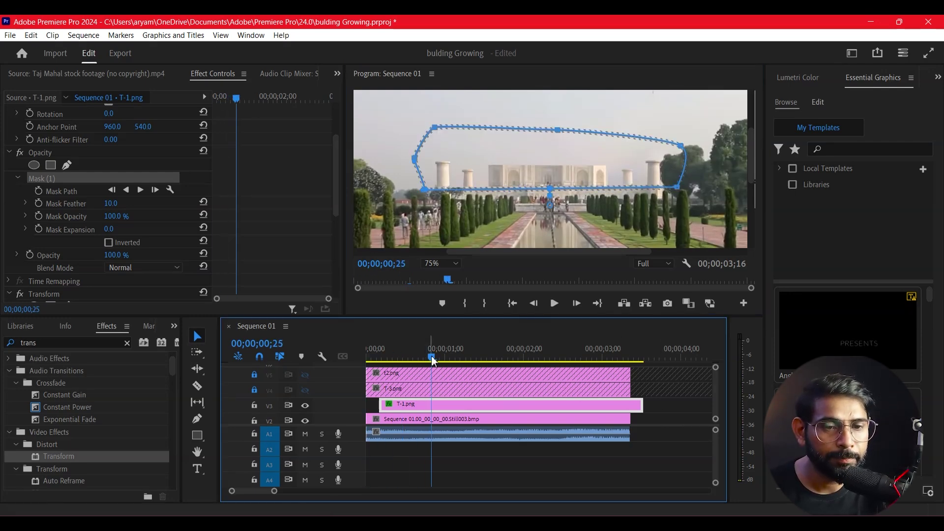
key("Home")
key("space")
key("space")
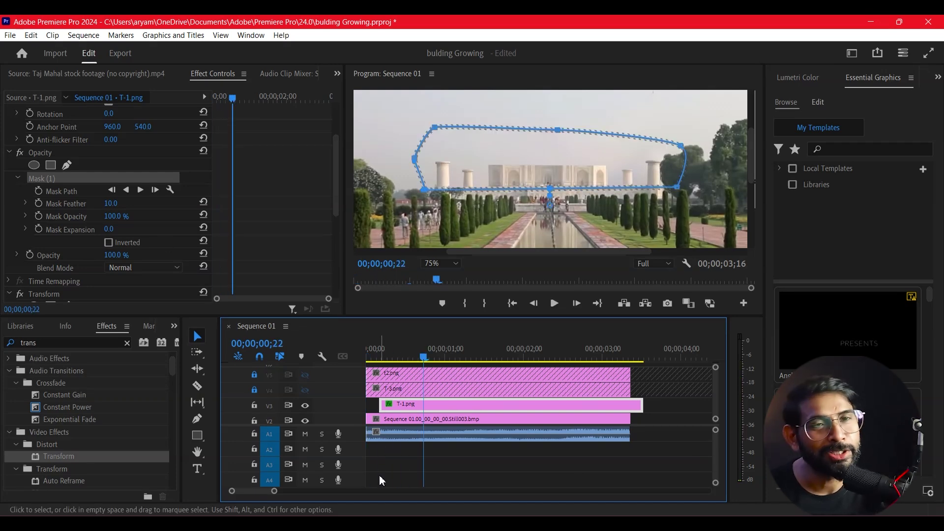
left_click(440, 389)
left_click(256, 389)
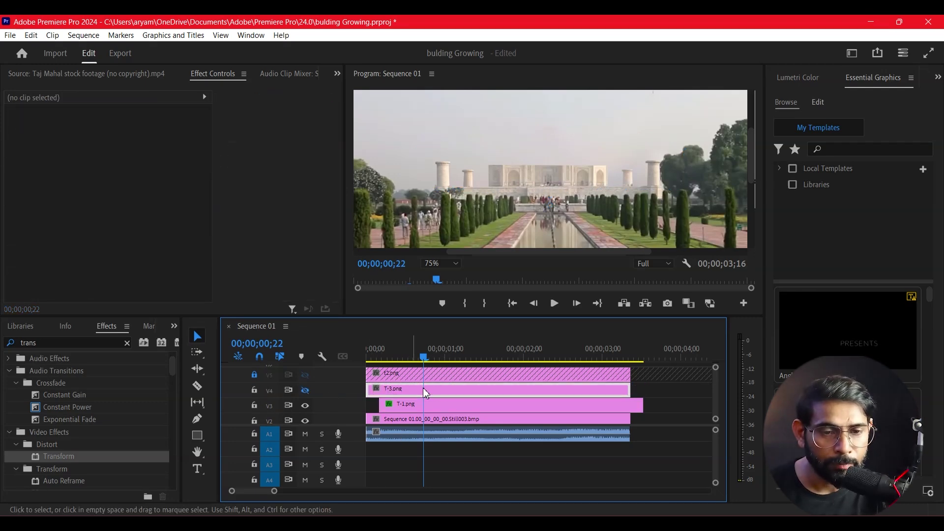
Step: Nudge T-3.png later and turn the V4 and V5 tracks' visibility back on while previewing
left_click_drag(423, 388, 455, 388)
left_click(375, 352)
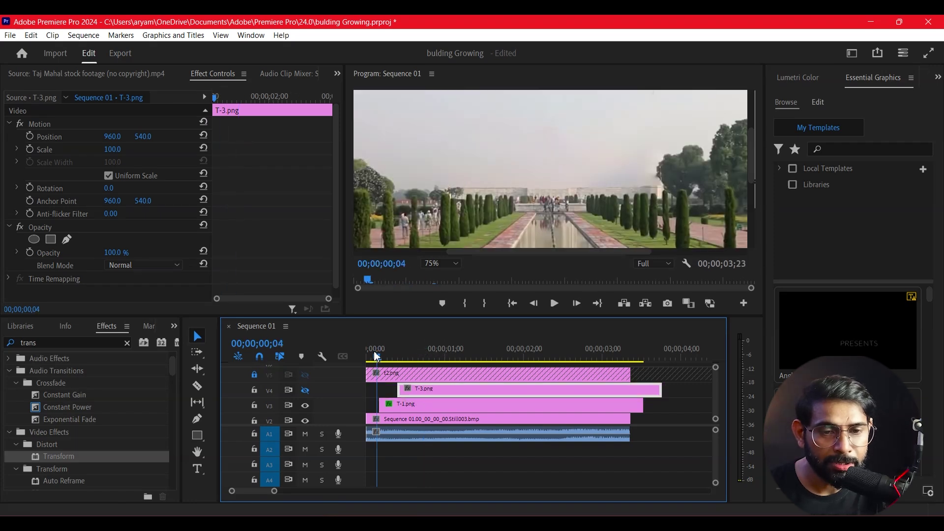
key("space")
key("space")
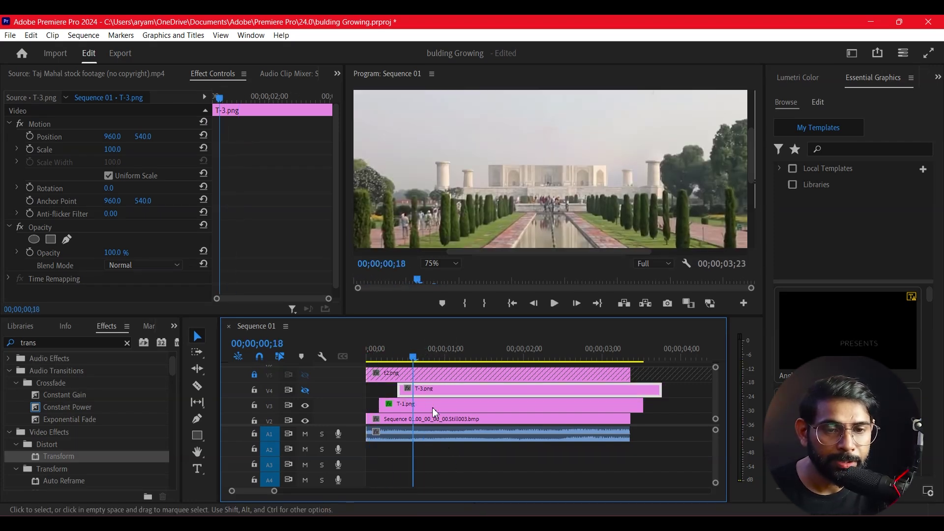
mouse_move(414, 356)
left_mouse_down()
mouse_move(384, 360)
mouse_move(406, 369)
left_mouse_up()
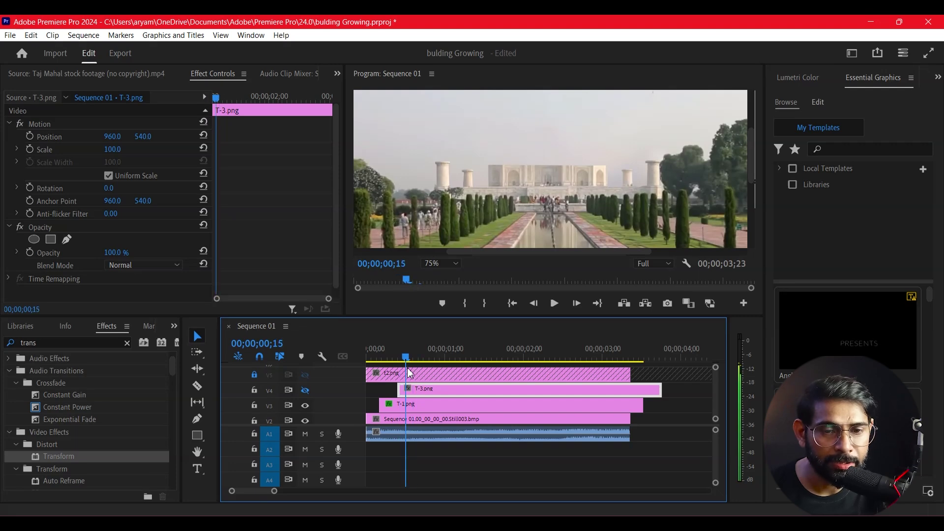
left_click(304, 390)
left_click(386, 358)
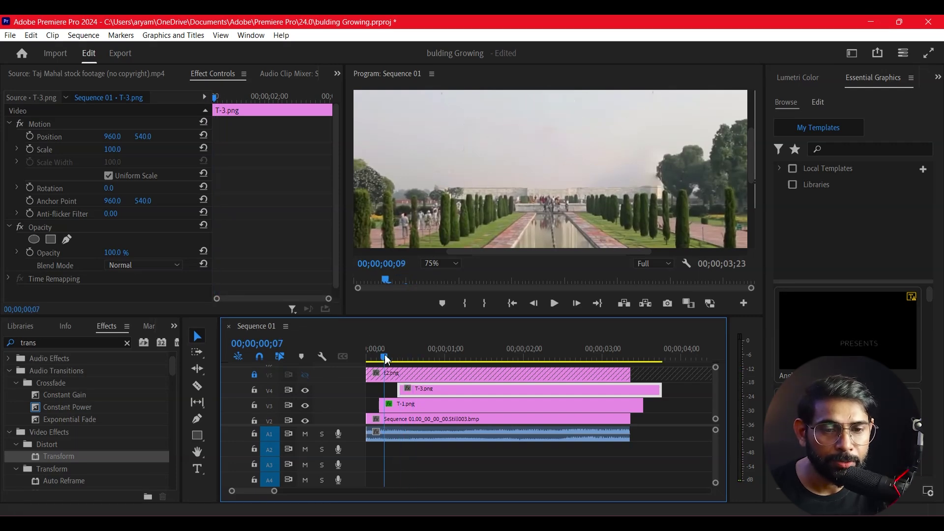
left_click_drag(386, 363, 403, 370)
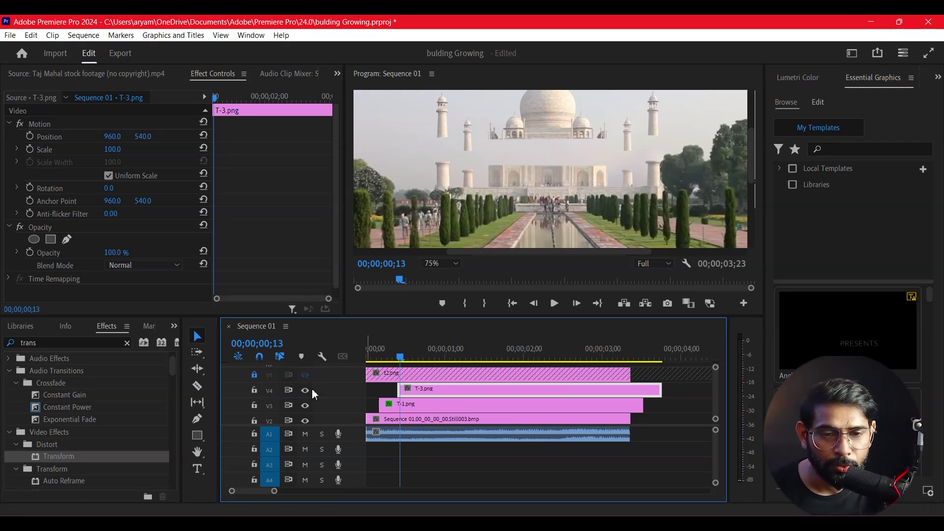
left_click(305, 375)
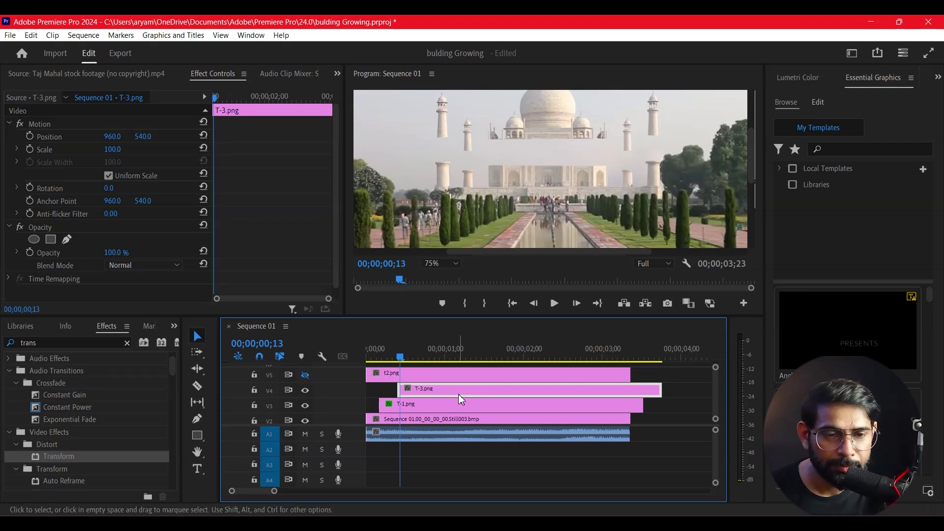
Step: Move t2.png down to V4 and T-3.png up to V5, starting a few frames after t2.png
mouse_move(450, 395)
left_mouse_down()
mouse_move(698, 395)
mouse_move(662, 395)
left_mouse_up()
left_click_drag(485, 379, 486, 394)
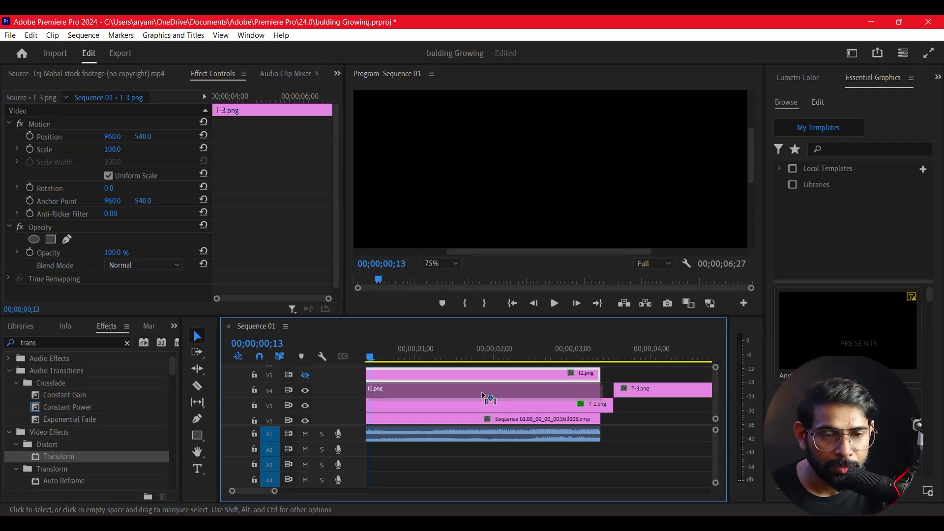
left_click_drag(628, 380, 423, 379)
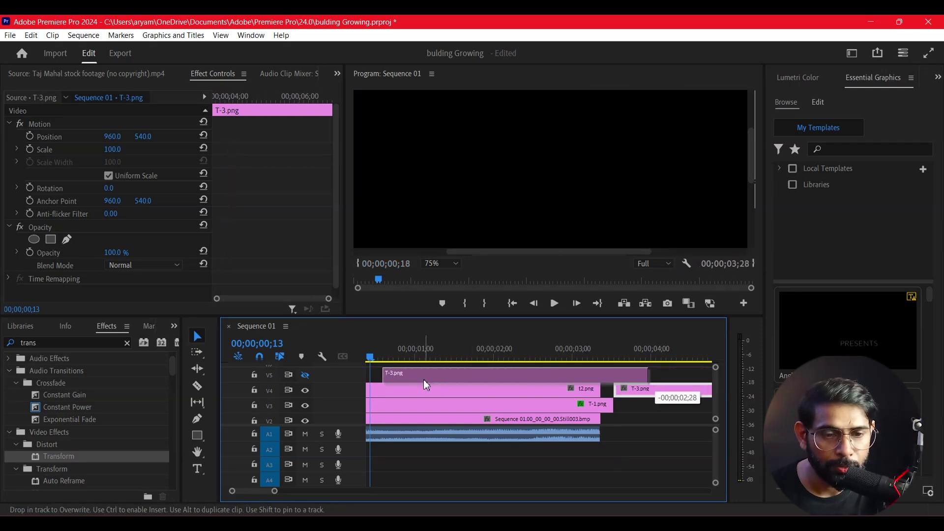
scroll(254, 491, "up", 2)
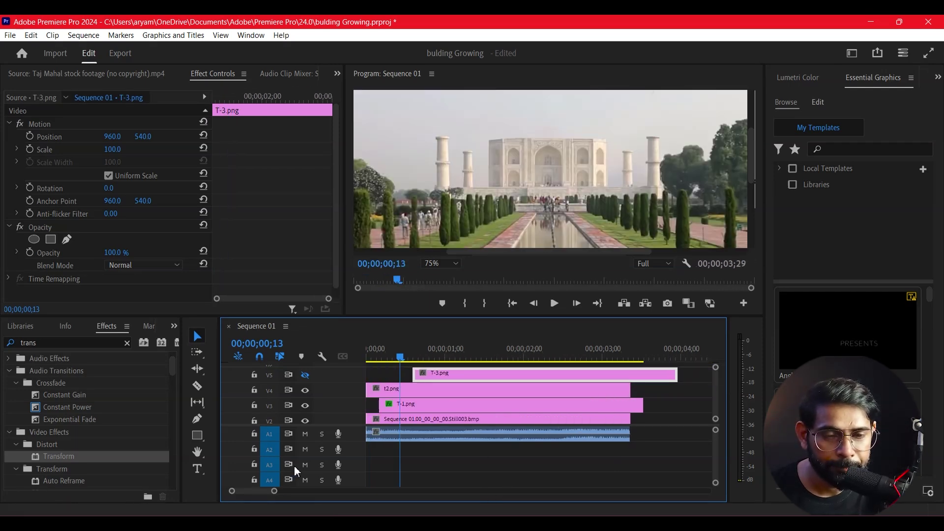
mouse_move(424, 393)
left_mouse_down()
mouse_move(464, 393)
mouse_move(470, 377)
mouse_move(411, 395)
left_mouse_up()
Step: Apply the Transform effect from Distort to the t2.png clip on V4
left_click(440, 390)
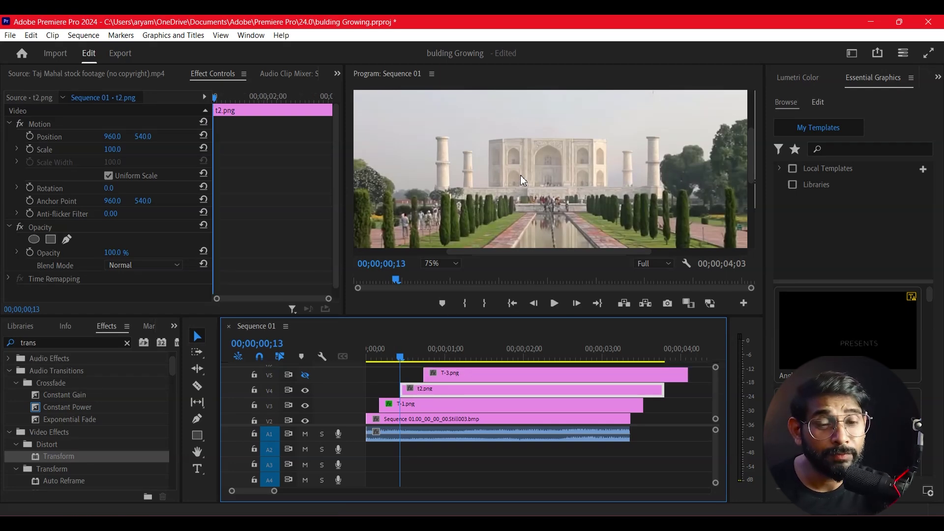
left_click(492, 404)
mouse_move(57, 457)
left_mouse_down()
mouse_move(404, 496)
mouse_move(445, 392)
left_mouse_up()
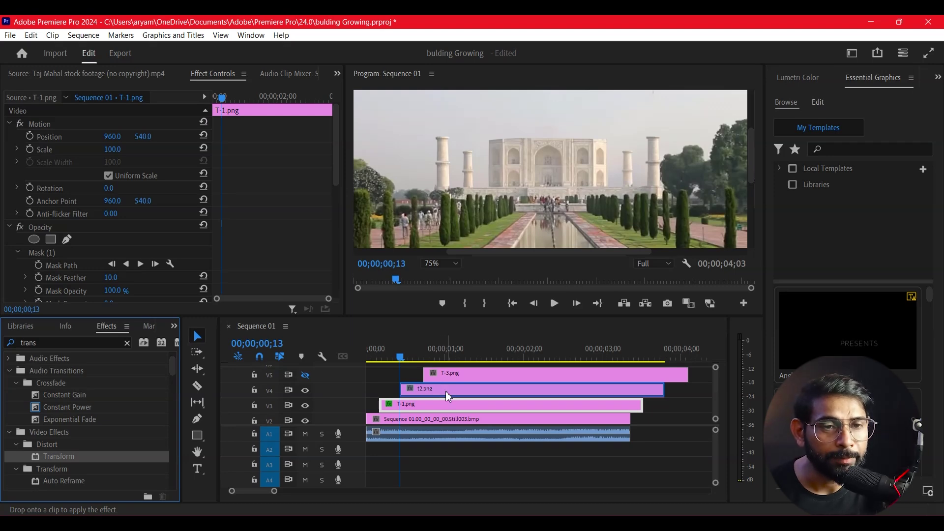
left_click_drag(445, 391, 446, 391)
left_click(443, 391)
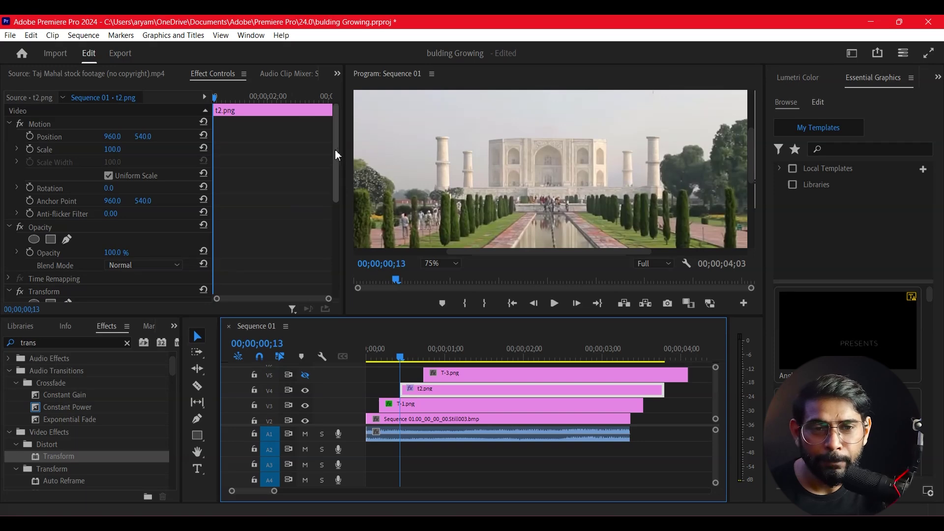
left_click_drag(335, 155, 326, 202)
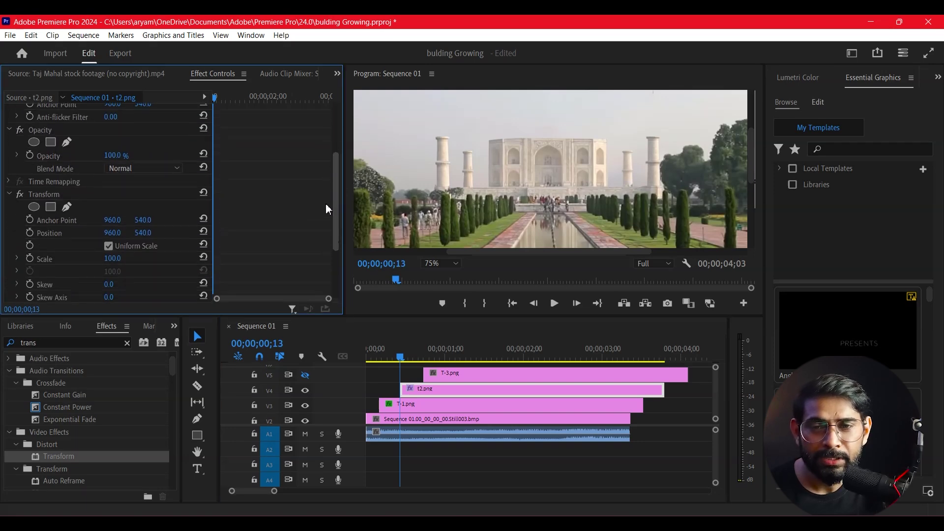
Step: Keyframe t2.png's Transform Position Y from 621 up to 540 and set Shutter Angle to 360
left_click(29, 229)
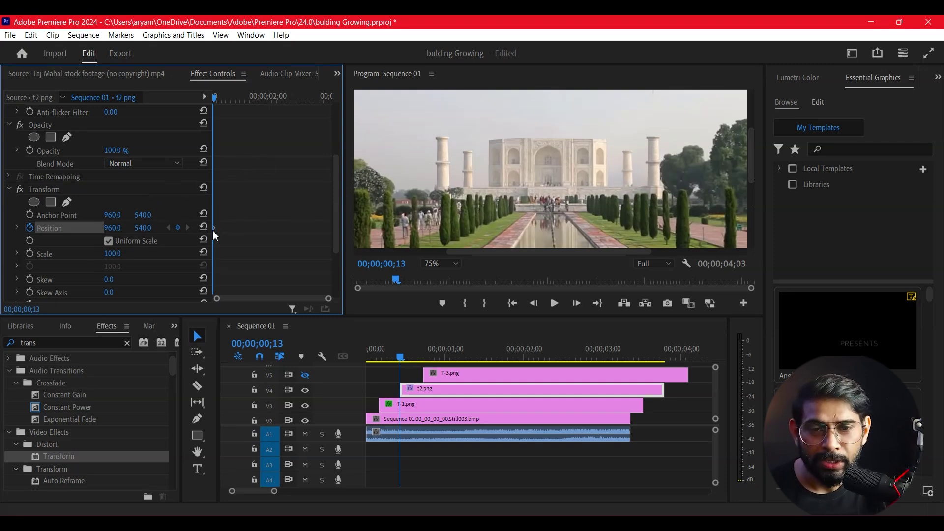
key("shift+Right")
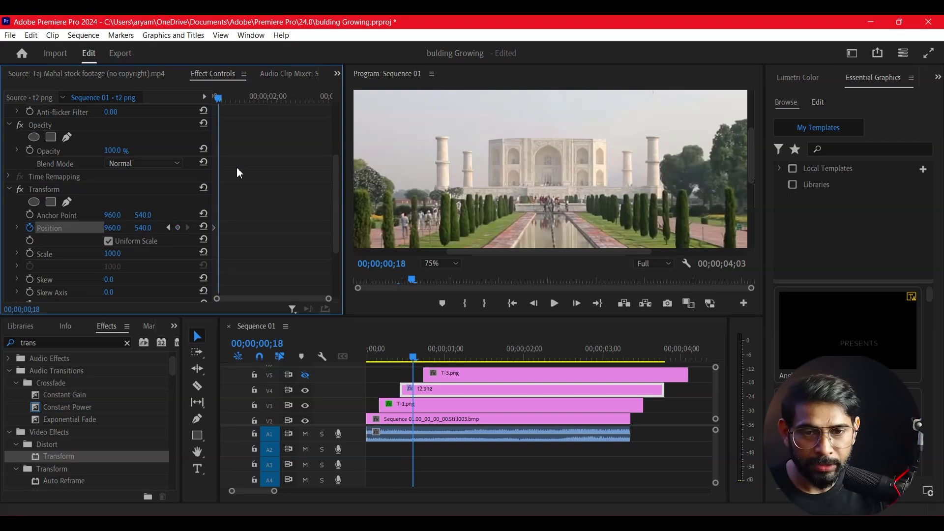
key("shift+Right")
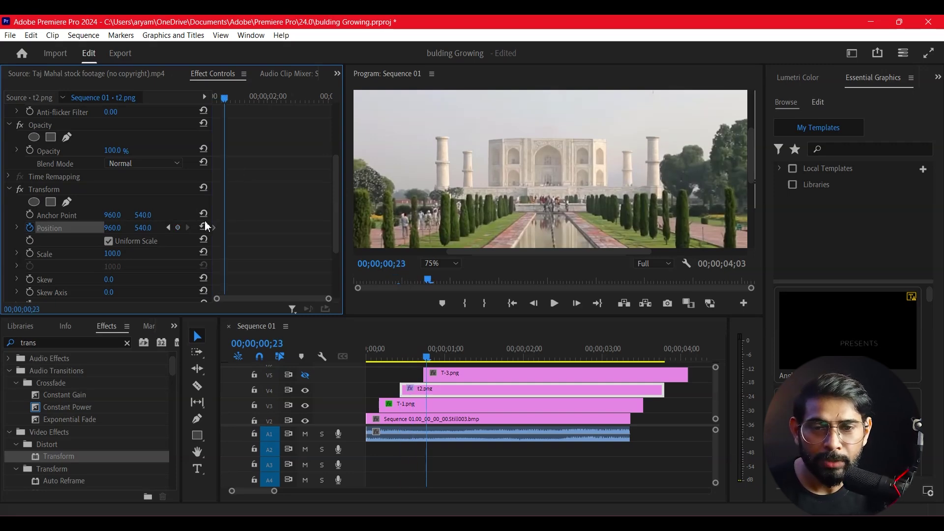
key("shift+Left")
key("shift+Left")
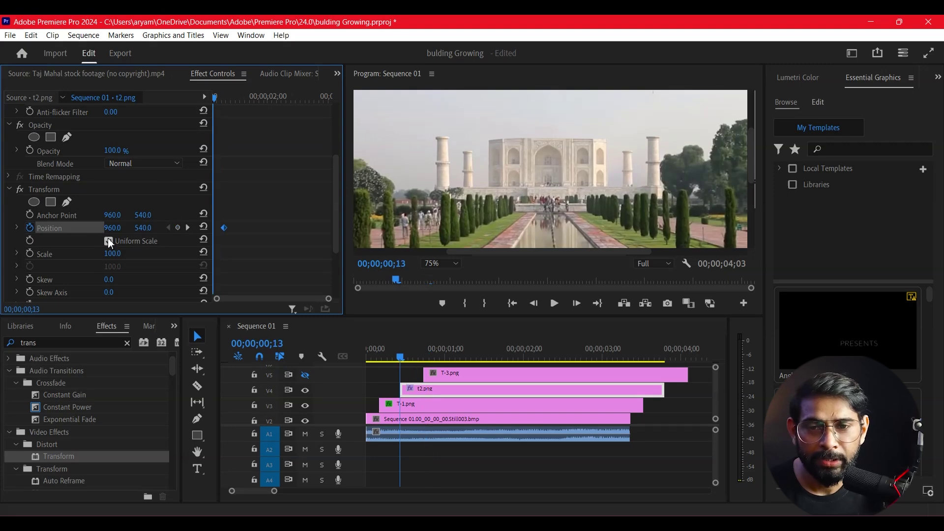
left_click_drag(136, 231, 180, 231)
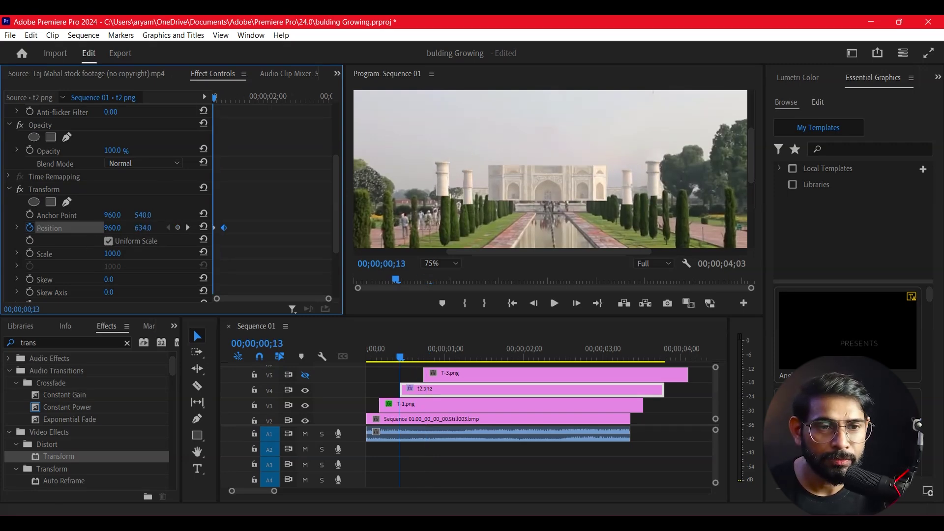
left_click_drag(180, 231, 147, 228)
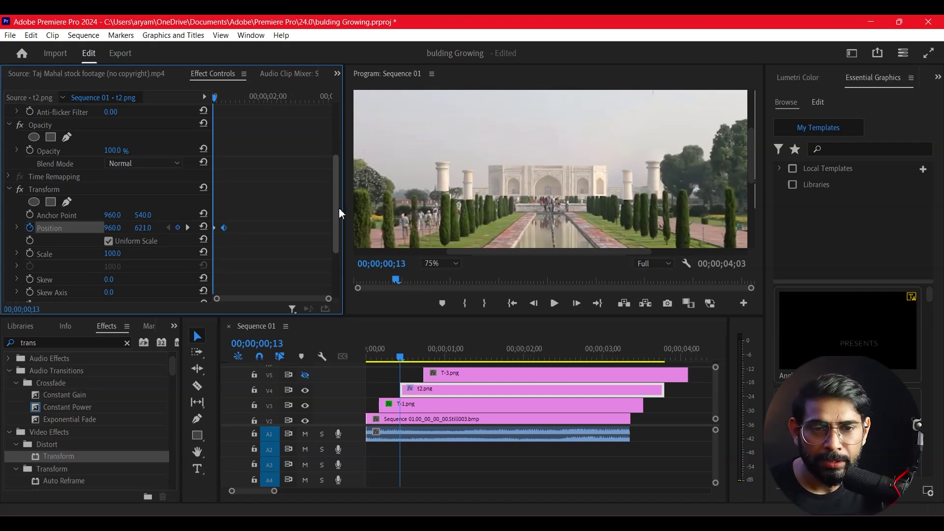
scroll(325, 288, "down", 3)
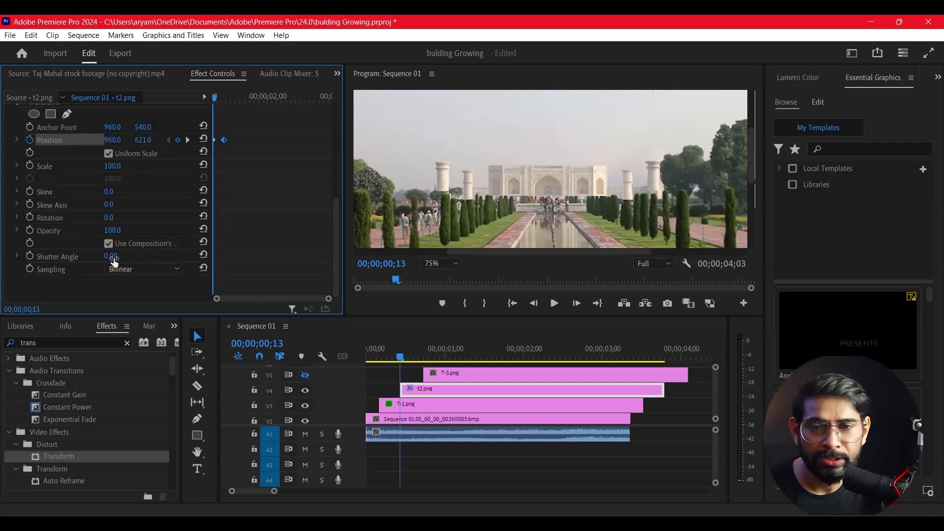
left_click_drag(114, 256, 164, 288)
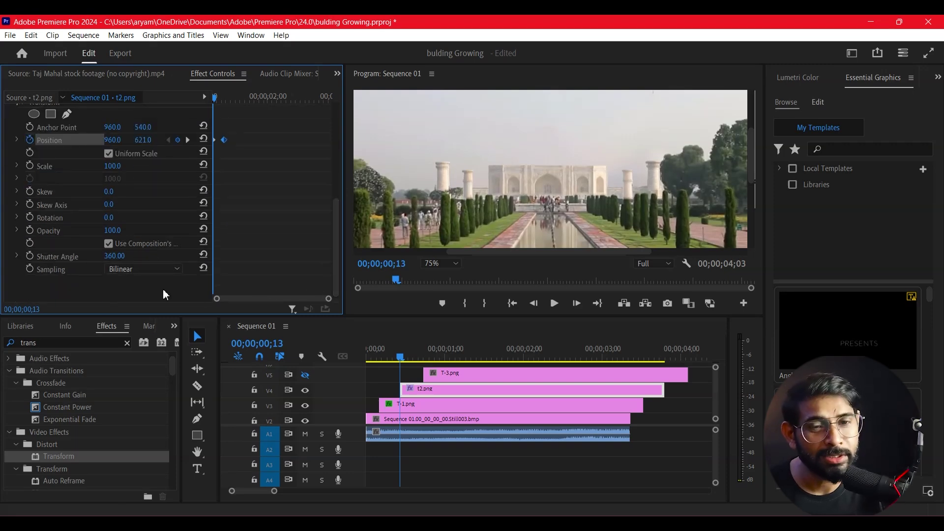
Step: Add an empty freeform pen mask to t2.png's Opacity
left_click_drag(338, 230, 338, 166)
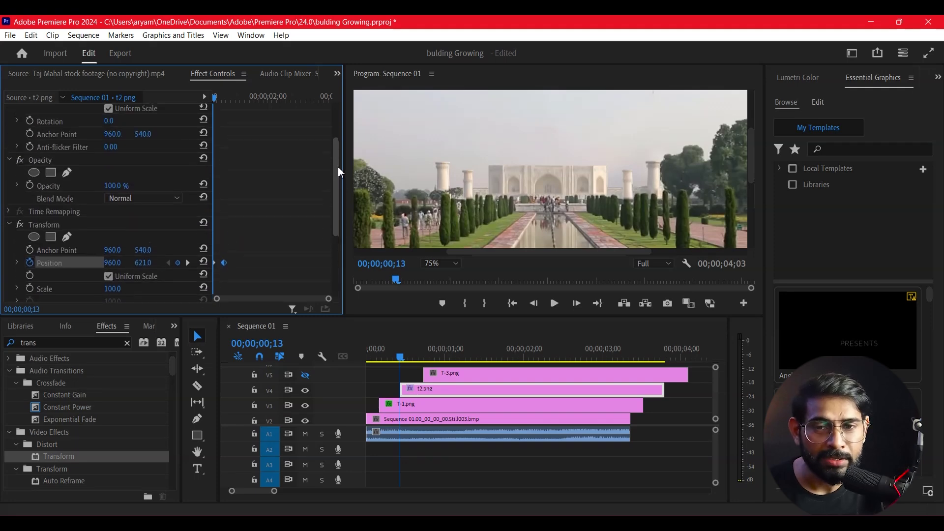
left_click(67, 172)
left_click(431, 173)
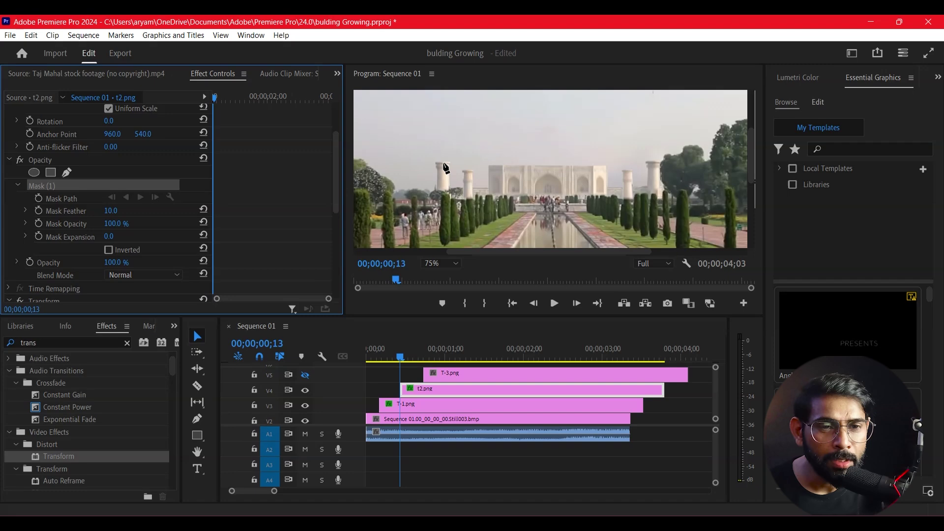
Step: Draw a closed four-point mask over the sky and roofline on t2.png, then advance the playhead to check it
left_click(429, 104)
left_click(433, 170)
left_click(671, 167)
left_click(683, 94)
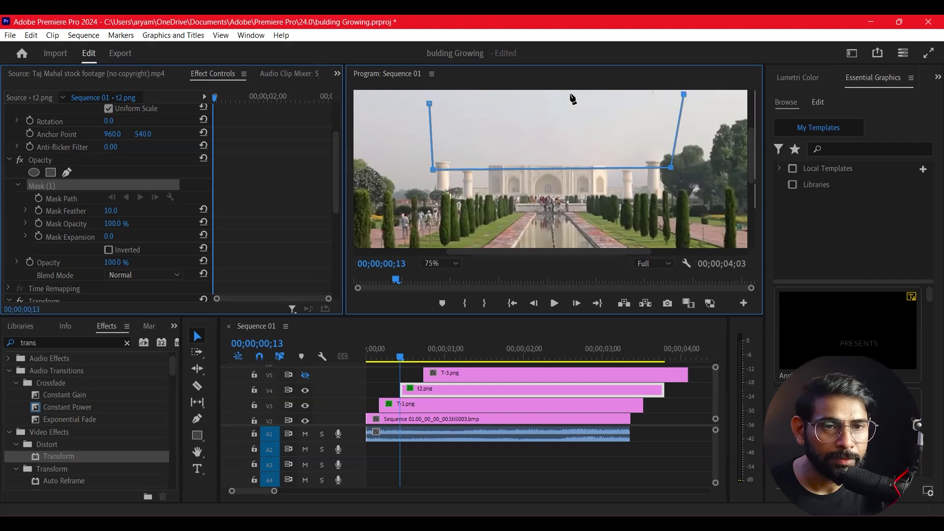
left_click(430, 103)
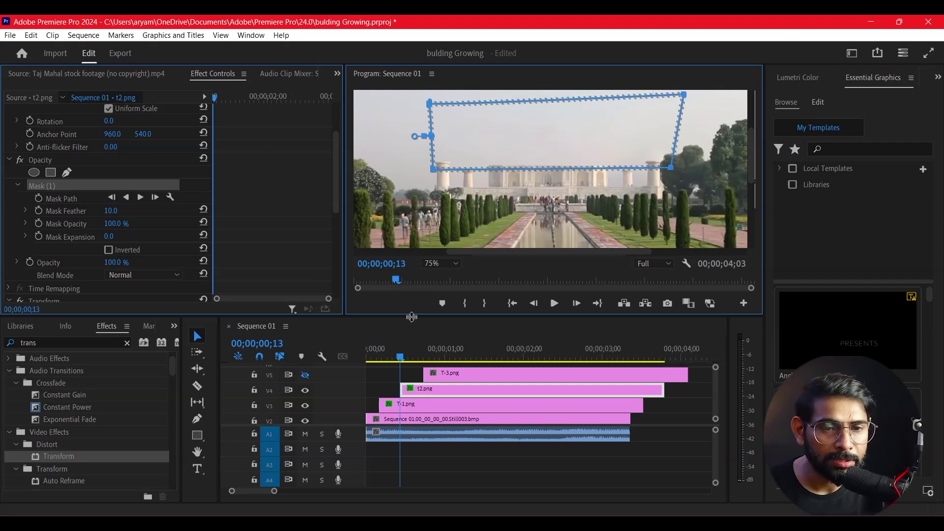
left_click_drag(400, 357, 436, 357)
key("Right")
key("Right")
key("Right")
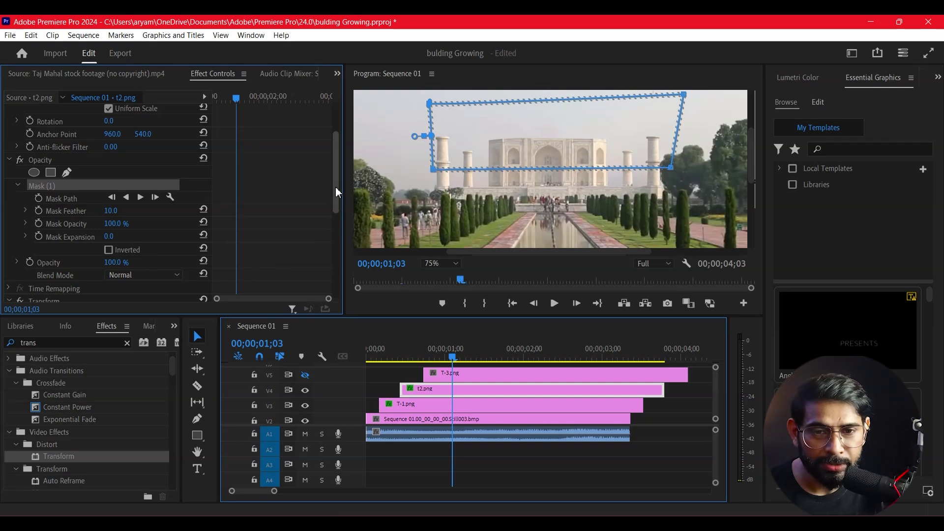
Step: Ease into t2.png's Position keyframe and play the sequence from the start
left_click_drag(335, 186, 327, 244)
left_click_drag(281, 182, 207, 214)
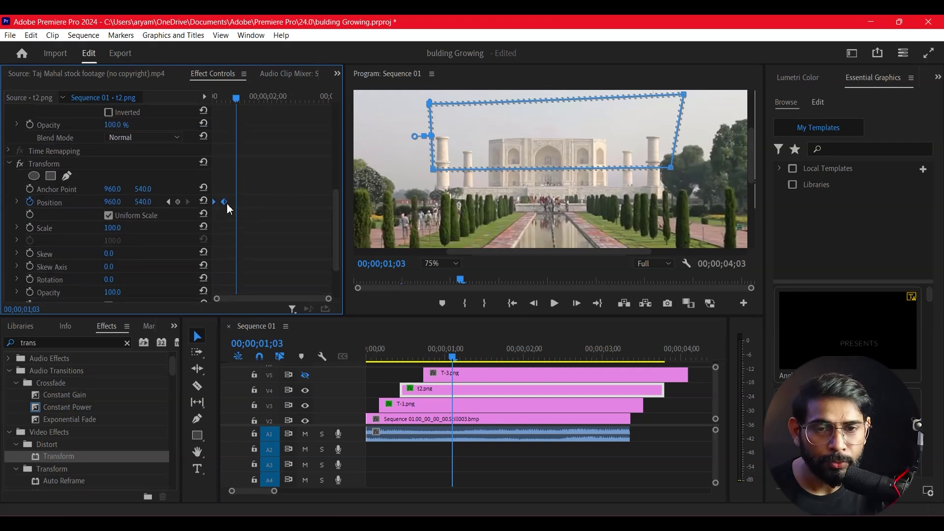
right_click(227, 203)
mouse_move(266, 303)
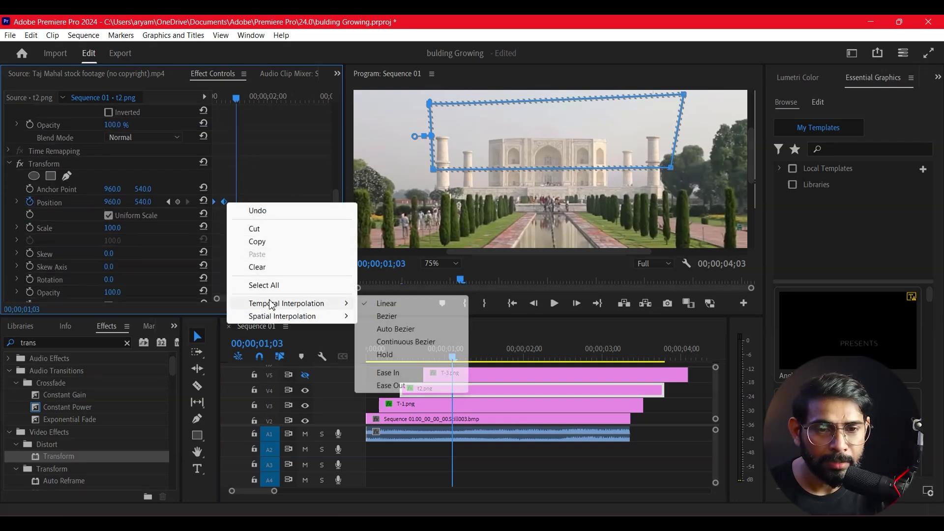
left_click(378, 373)
left_click(466, 353)
key("Home")
key("space")
key("space")
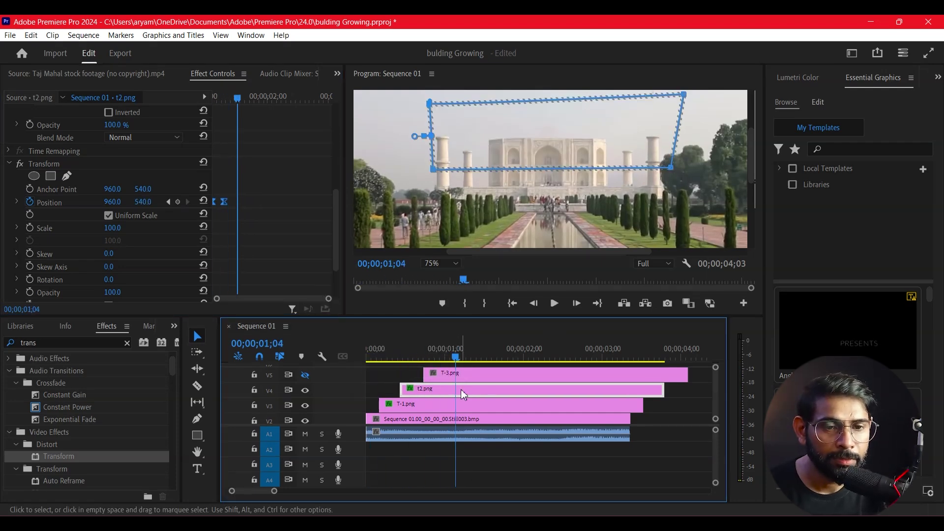
key("Home")
key("space")
key("space")
key("space")
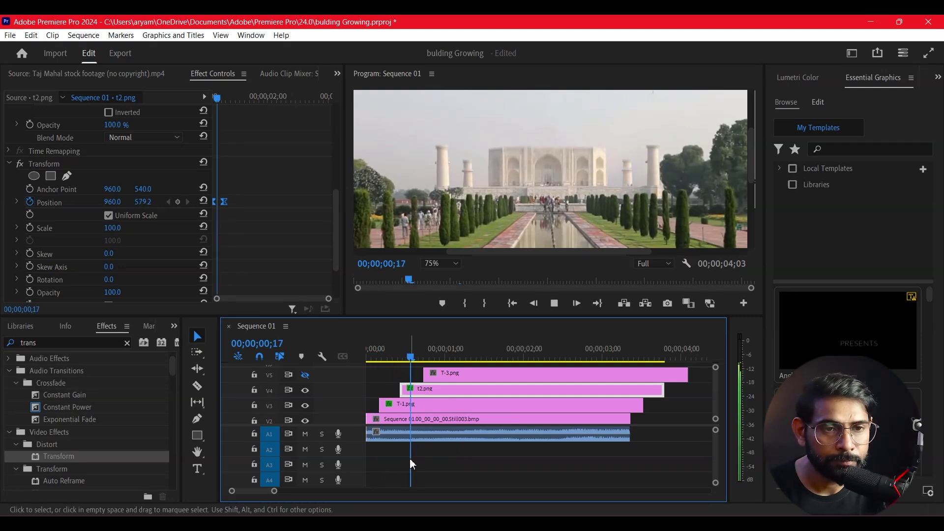
key("space")
Step: Shift t2.png slightly later, replay the rise, then move T-3.png later toward 1;00
left_click_drag(444, 390, 453, 391)
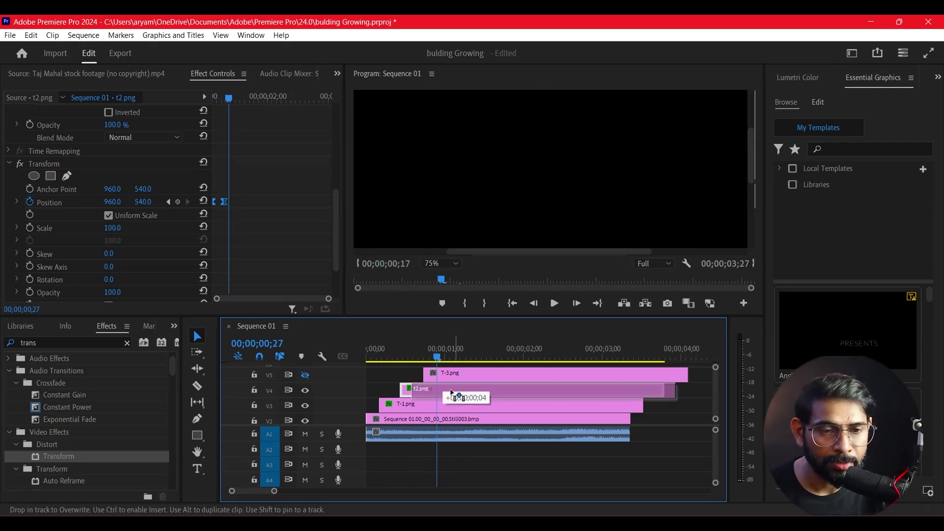
left_click(379, 353)
key("space")
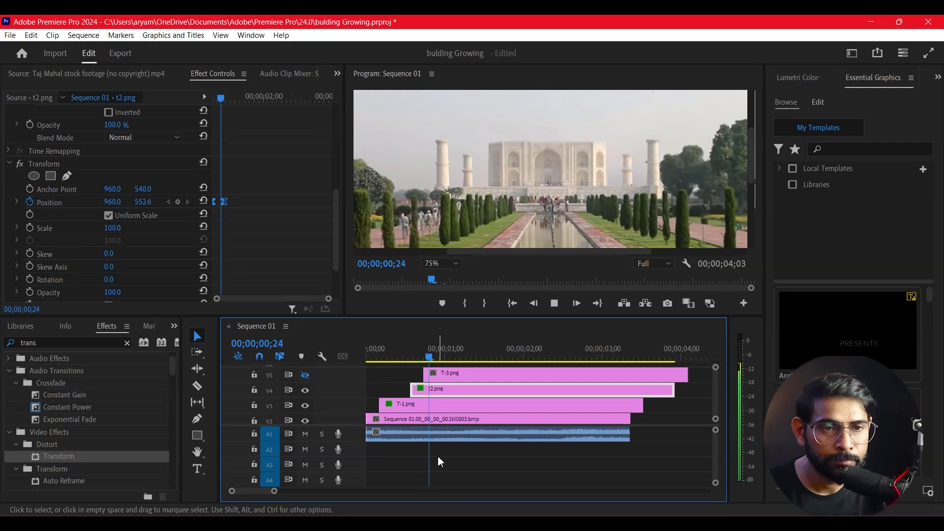
key("space")
left_click_drag(455, 354, 366, 357)
key("space")
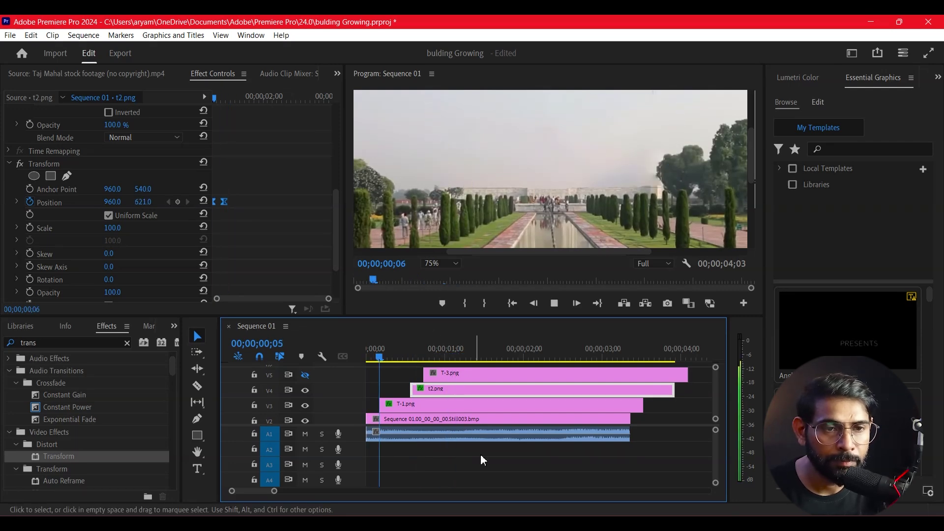
key("space")
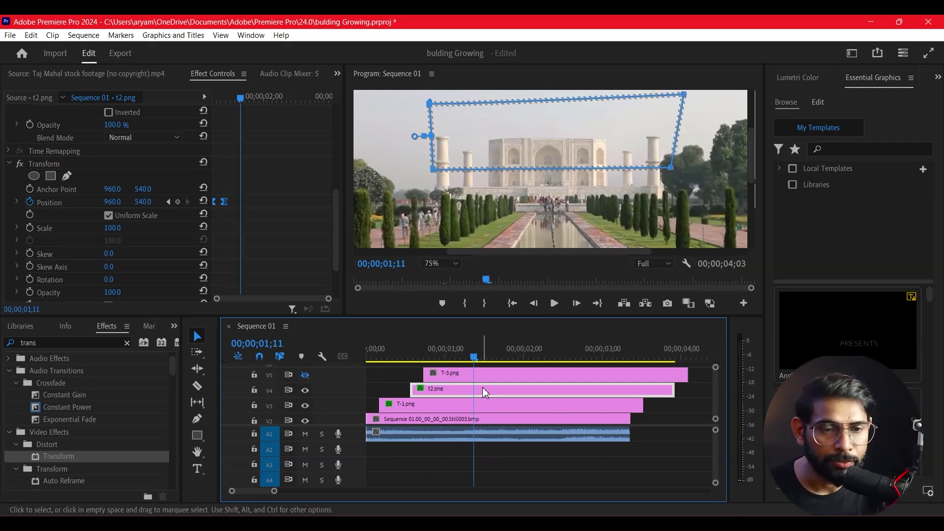
left_click(372, 361)
key("space")
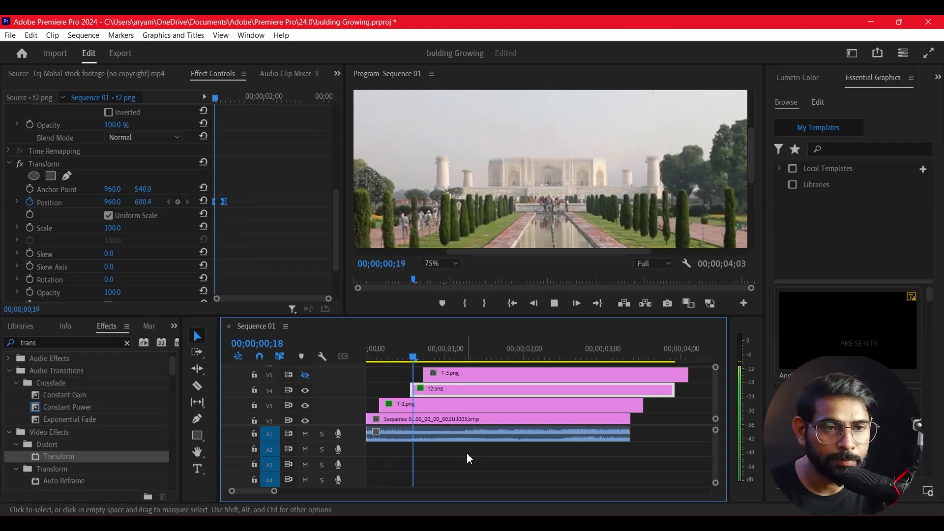
key("space")
left_click_drag(473, 377, 480, 379)
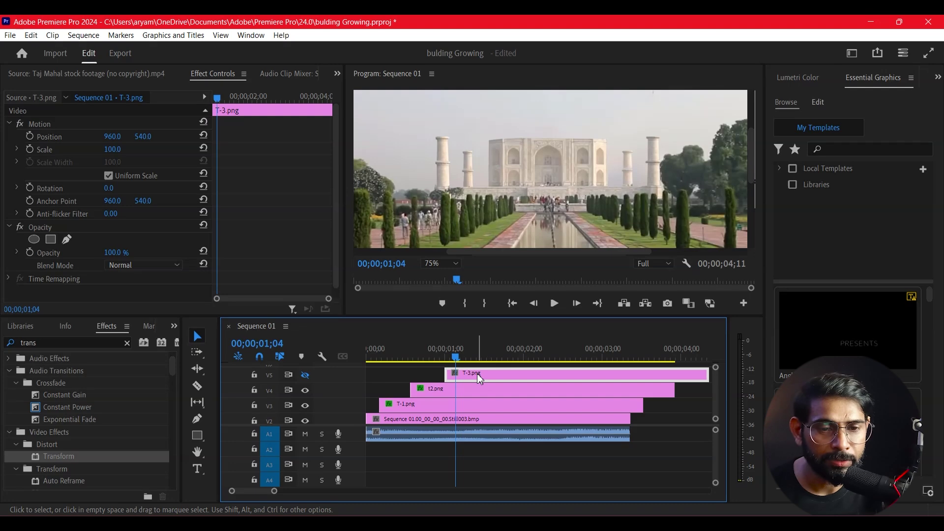
Step: Turn on V5 output and apply the Transform effect to T-3.png at 1;00
left_click(305, 377)
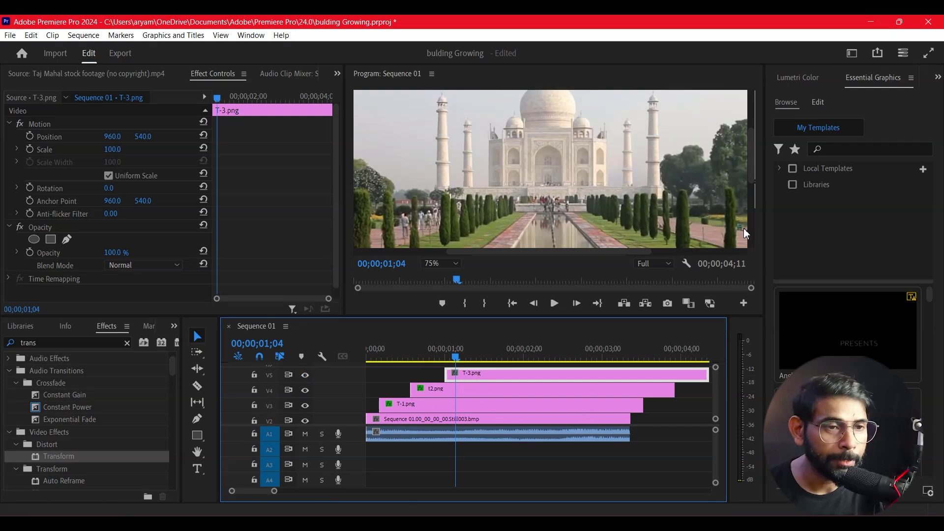
left_click_drag(751, 182, 751, 160)
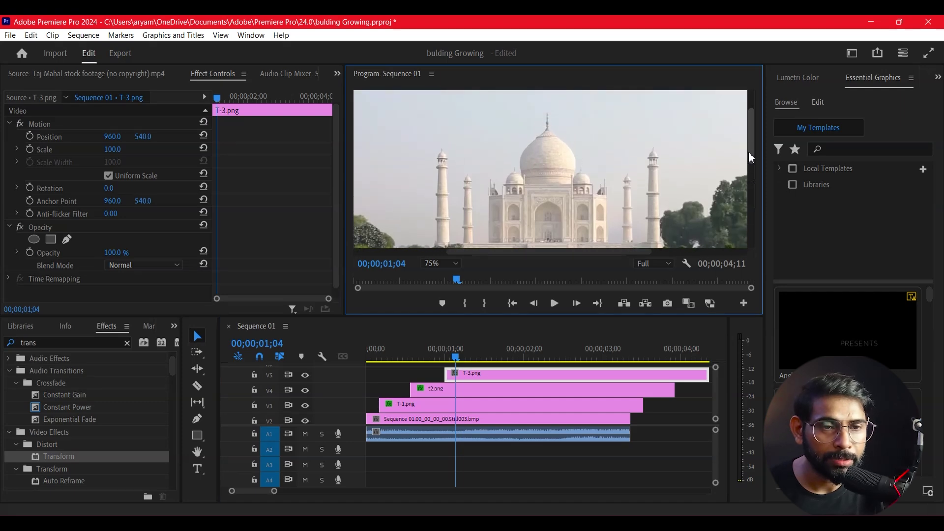
left_click_drag(456, 358, 446, 358)
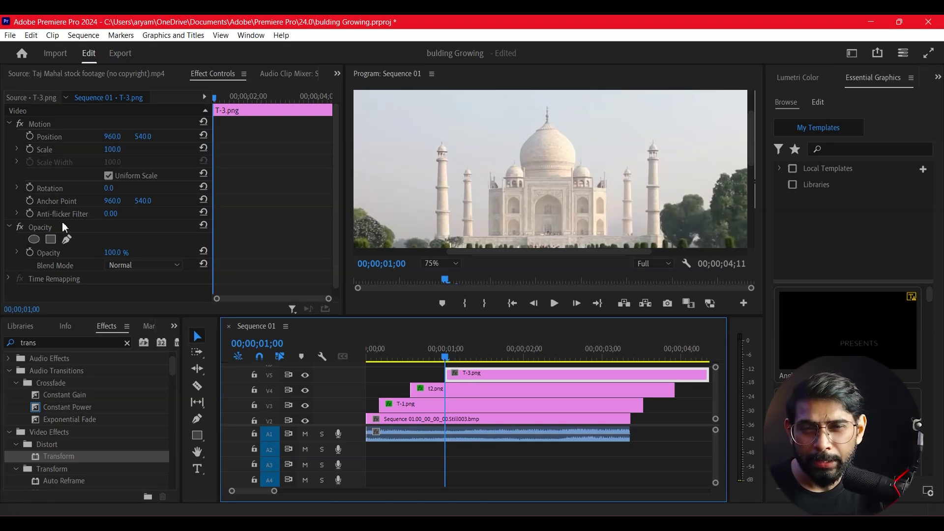
left_click_drag(58, 457, 469, 381)
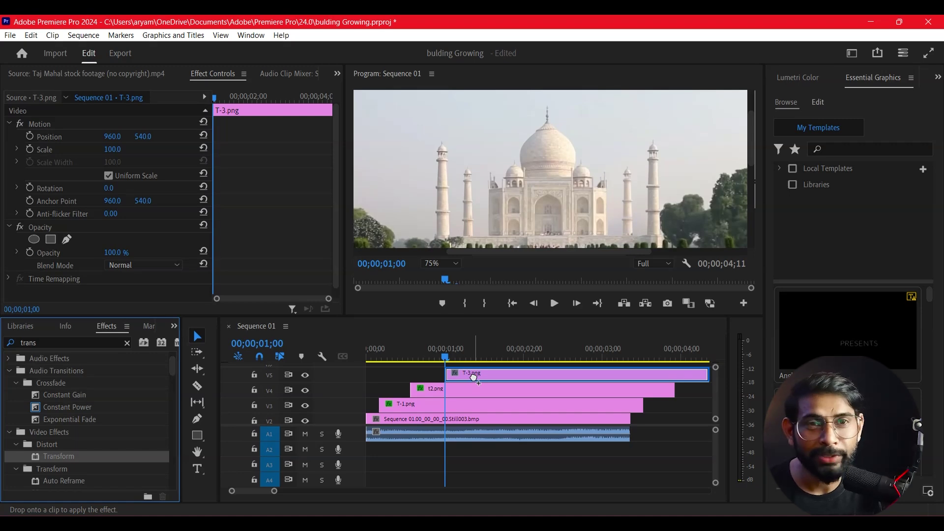
left_click_drag(474, 377, 474, 378)
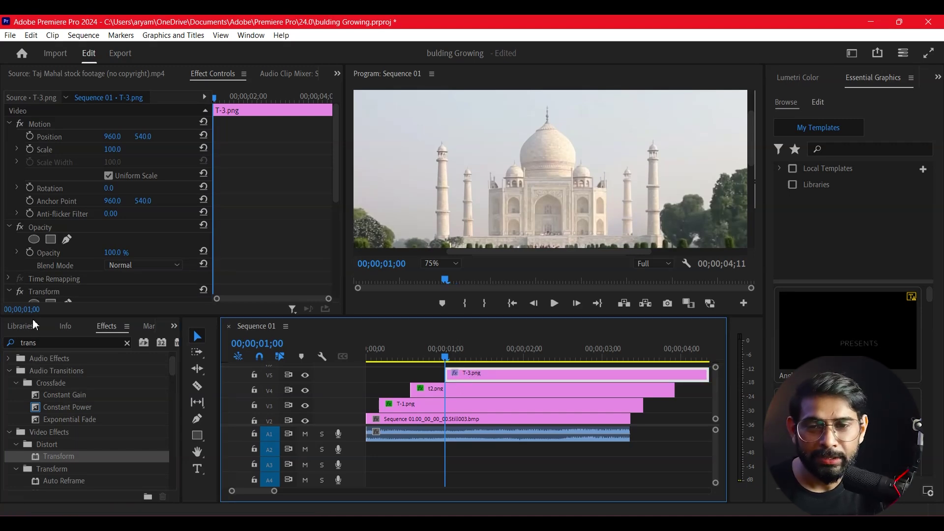
Step: Keyframe T-3.png's Position Y from 764 at 1;00 to 541 at 1;10 with Shutter Angle 360
left_click_drag(326, 192, 325, 265)
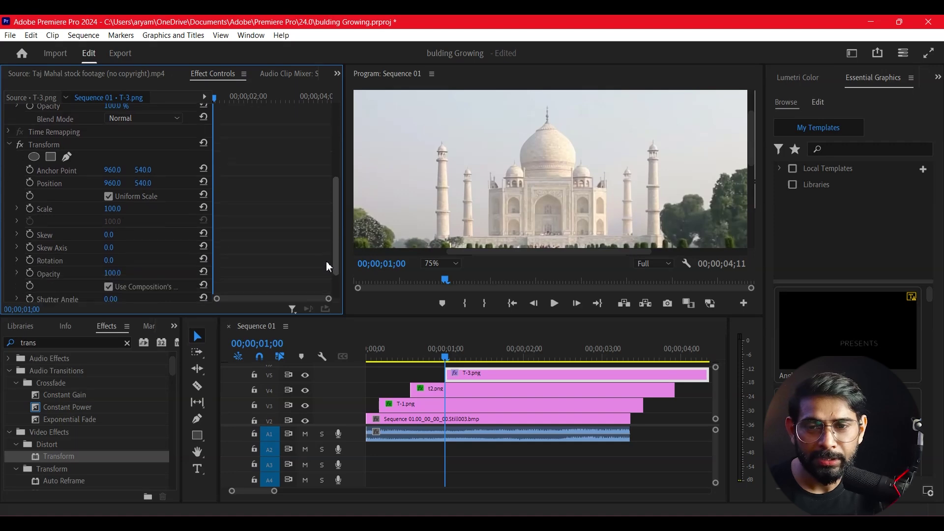
left_click(49, 160)
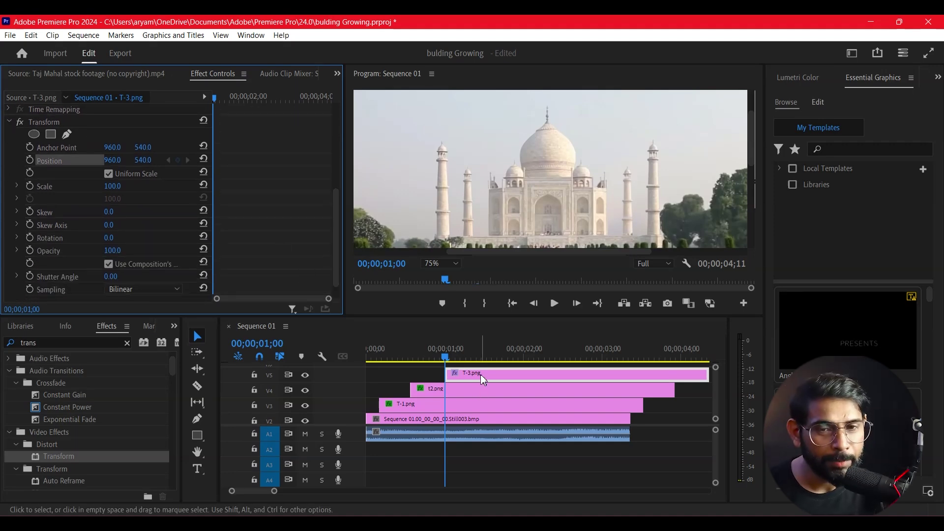
left_click(29, 160)
left_click_drag(146, 164, 250, 164)
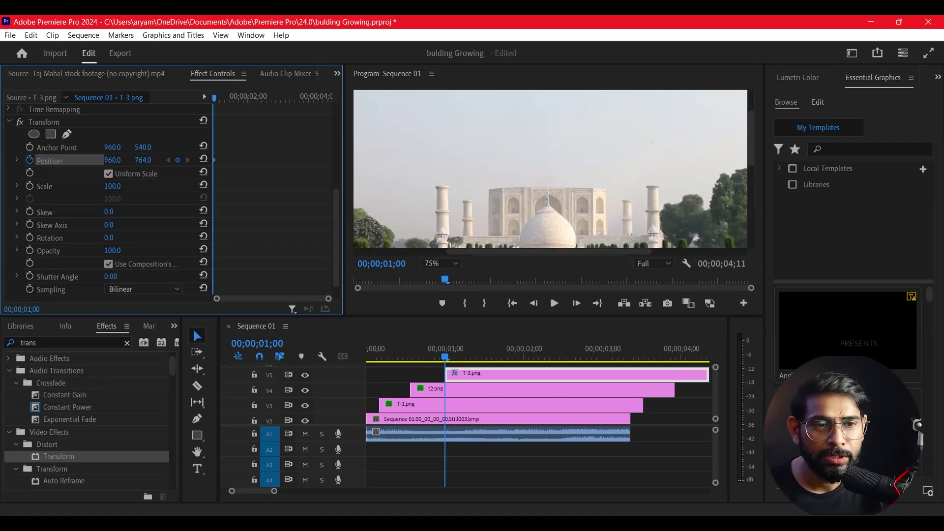
key("shift+Right")
key("shift+Right")
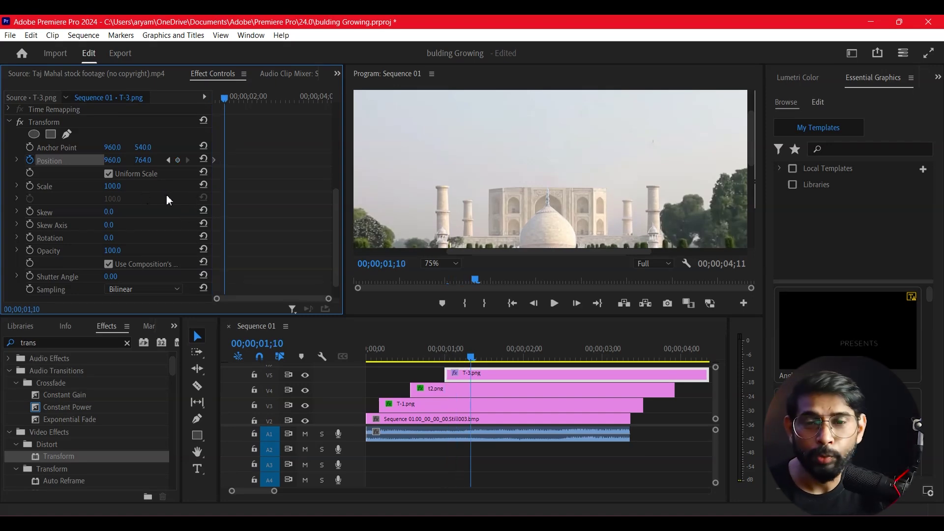
left_click_drag(142, 160, 36, 161)
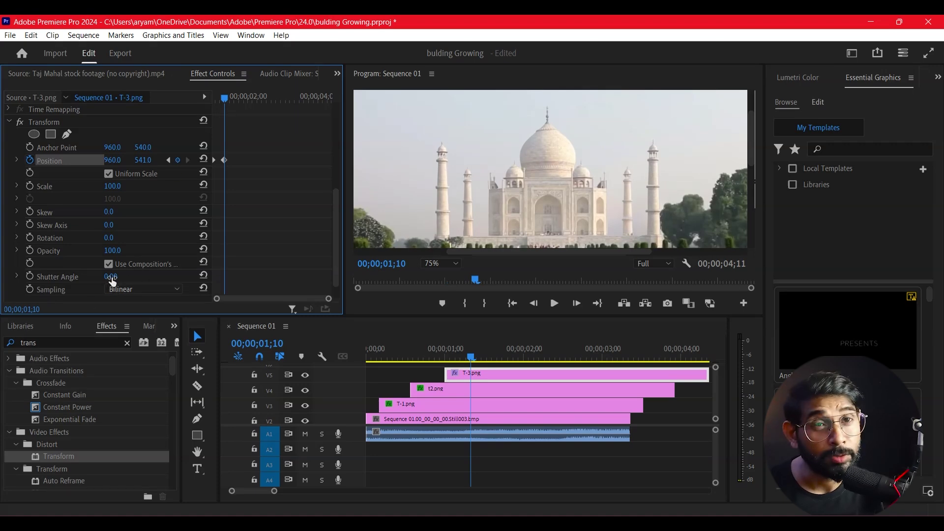
left_click_drag(112, 280, 122, 278)
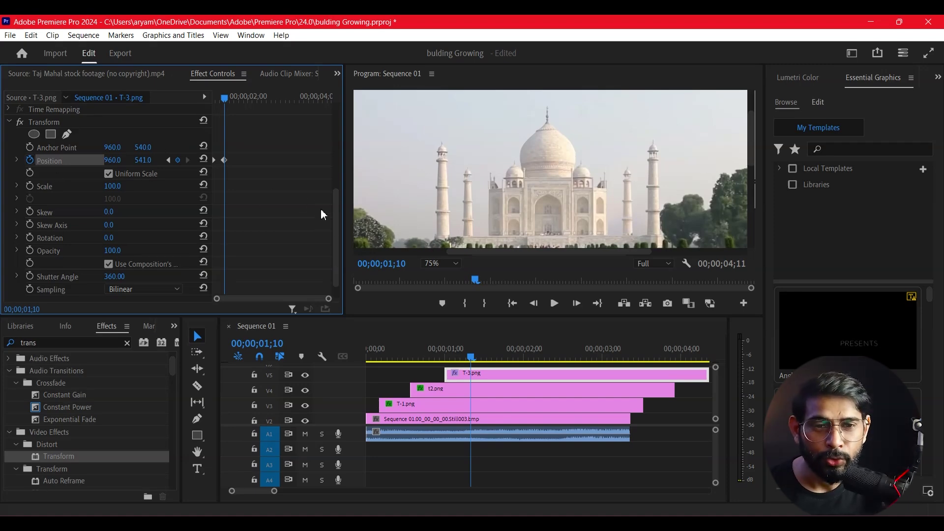
left_click_drag(338, 223, 331, 179)
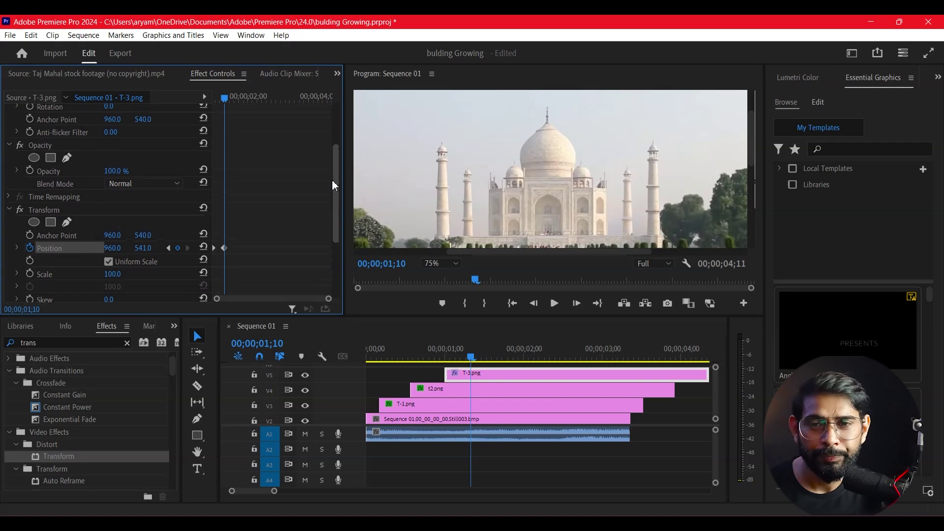
Step: Draw a closed opacity mask around the dome and minaret tops on T-3.png, lowering its bottom-right corner
left_click(67, 157)
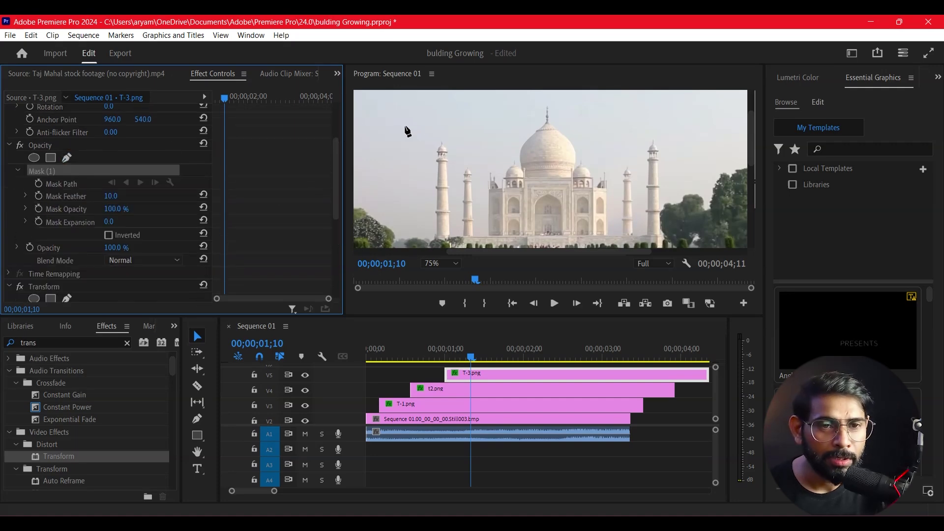
left_click(423, 95)
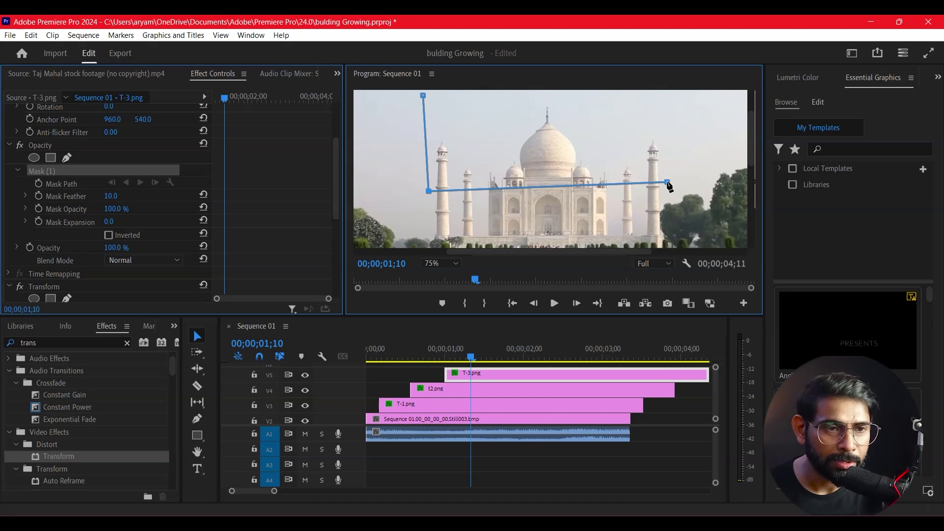
left_click(649, 97)
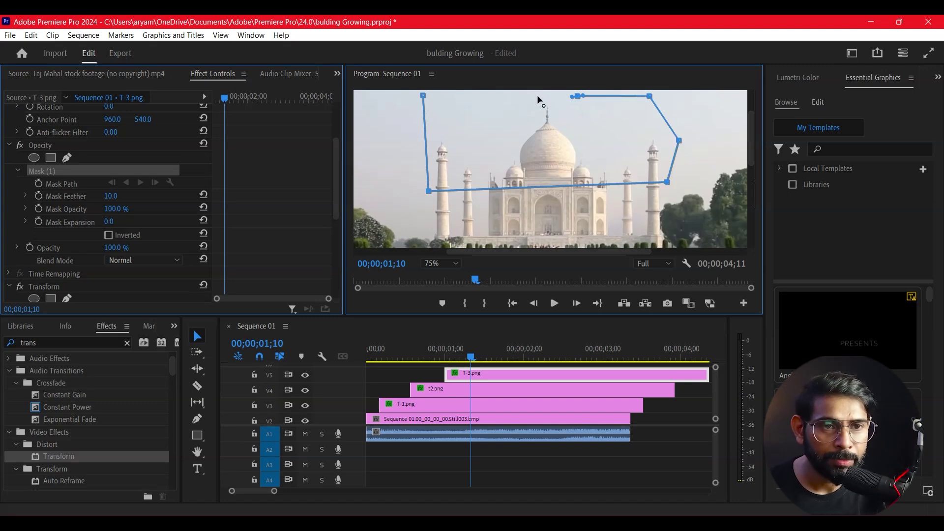
left_click(423, 98)
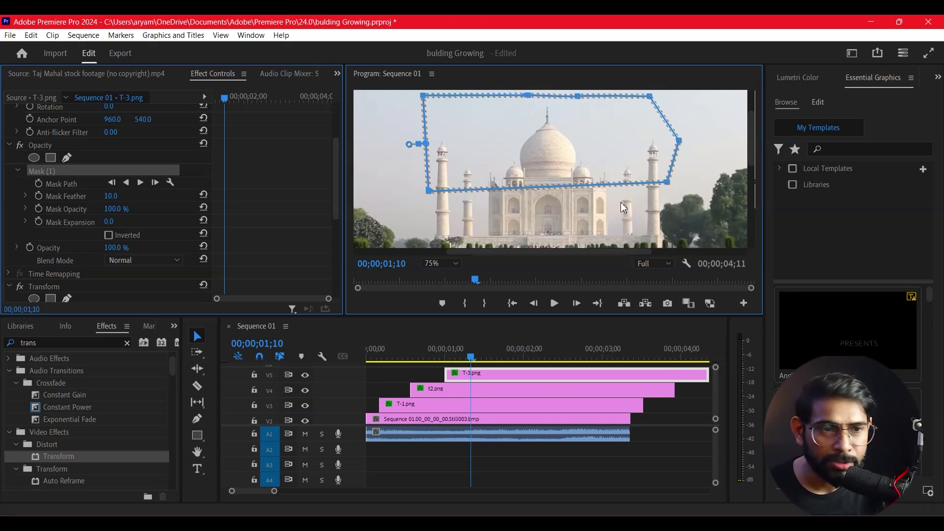
left_click_drag(668, 184, 668, 188)
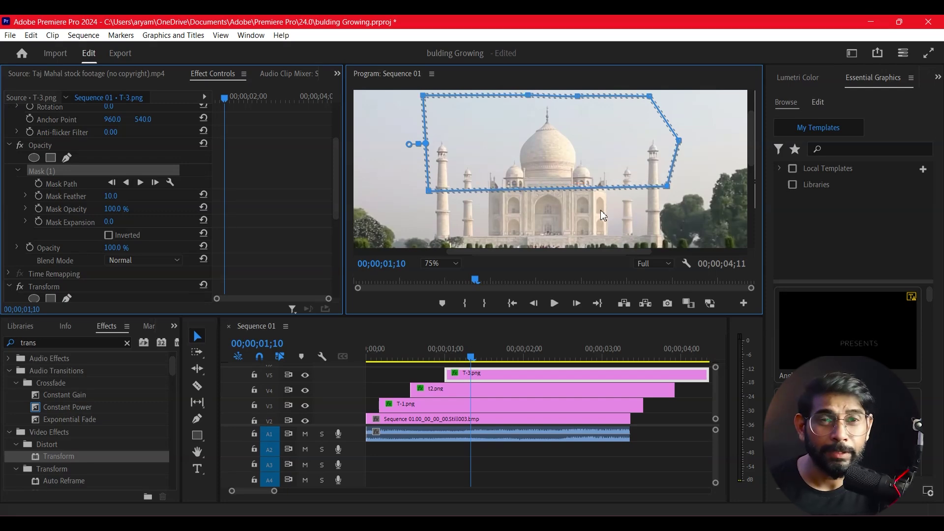
Step: Play the sequence from the start and scrub back through the T-3.png rise
left_click(532, 426)
key("Home")
key("space")
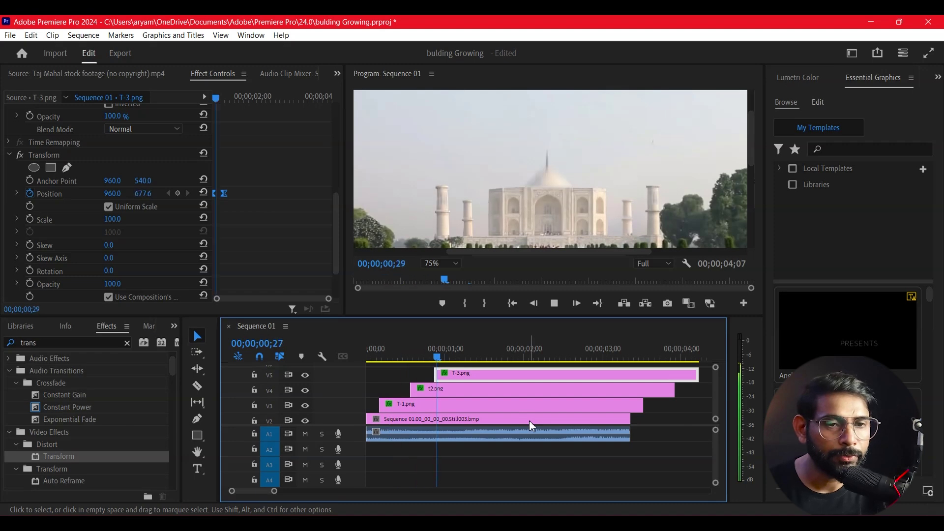
key("space")
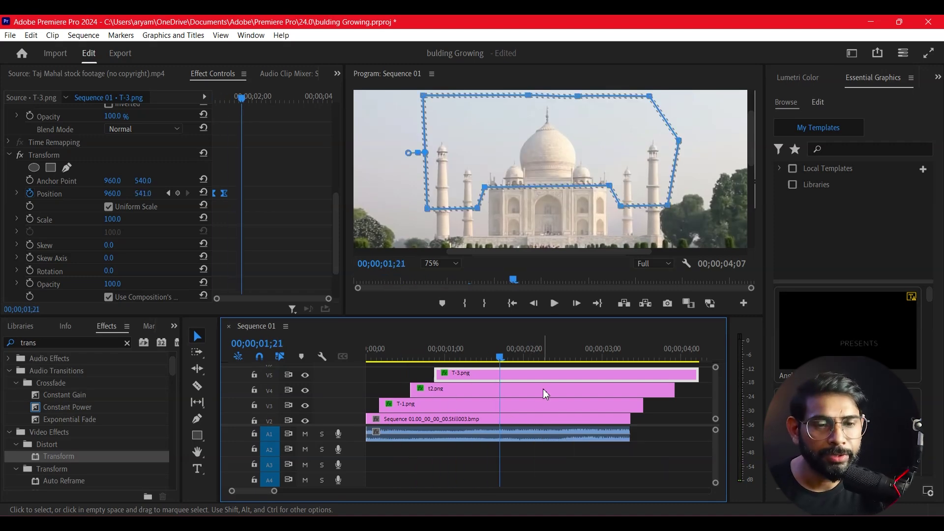
mouse_move(500, 357)
left_mouse_down()
mouse_move(402, 392)
mouse_move(484, 389)
left_mouse_up()
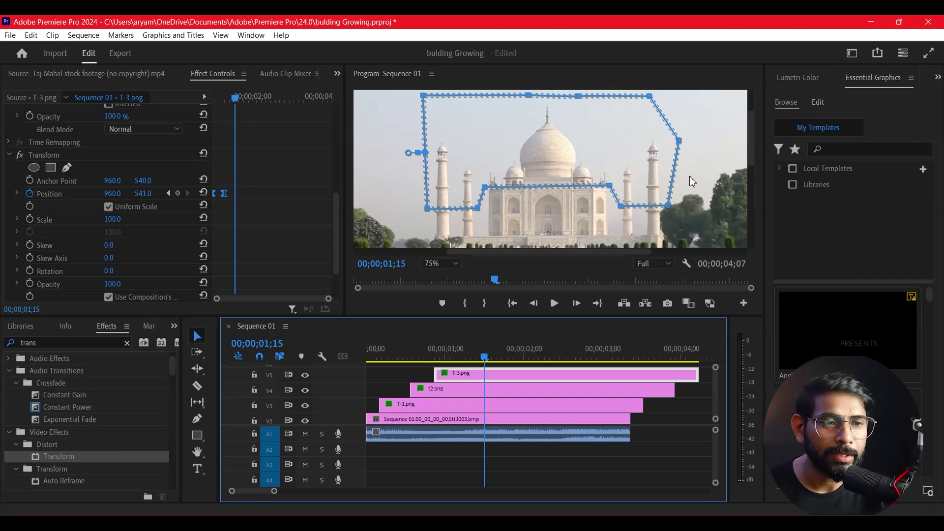
left_click_drag(749, 158, 748, 173)
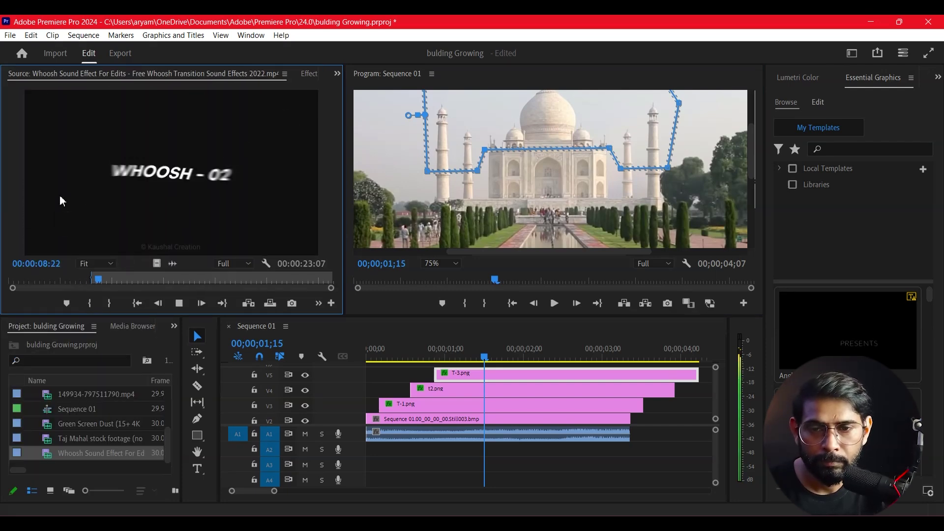
Step: Set an out point on the whoosh sound, place it on A2, and play it back
key("space")
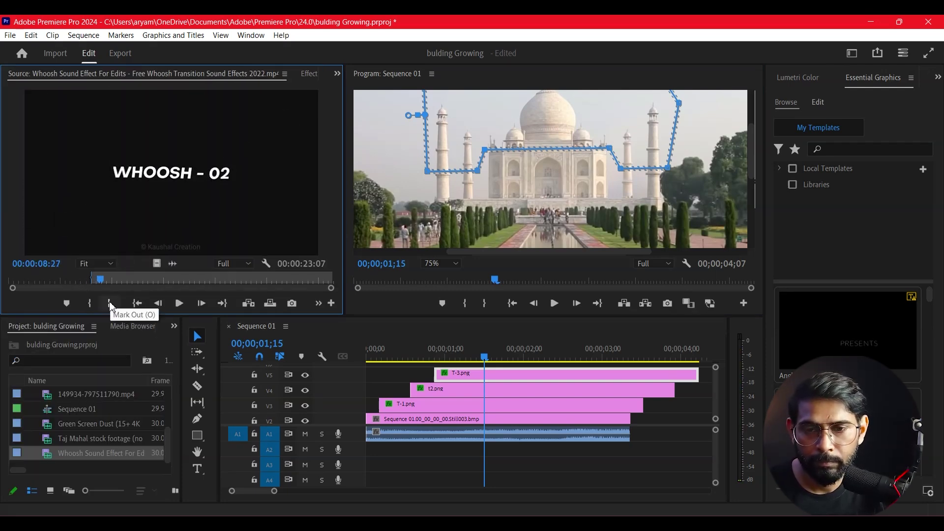
left_click(110, 304)
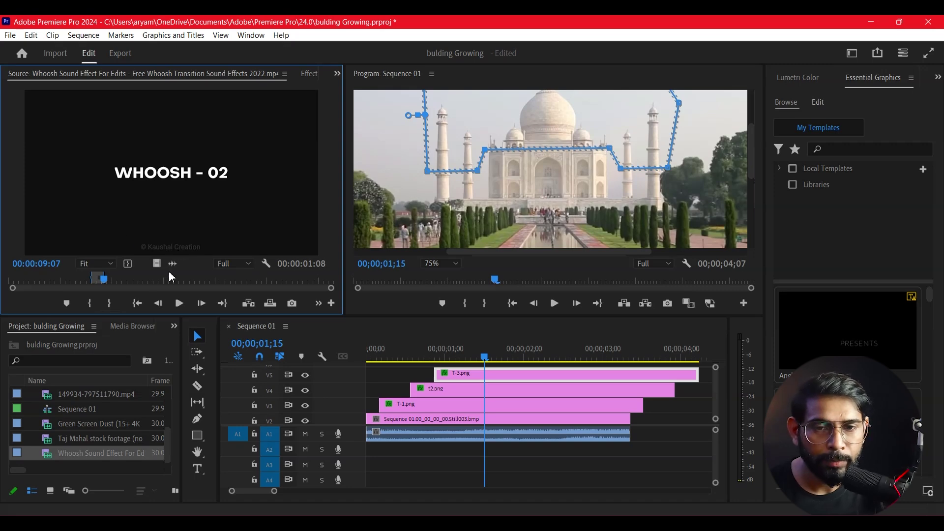
mouse_move(171, 264)
left_mouse_down()
mouse_move(398, 450)
mouse_move(384, 454)
left_mouse_up()
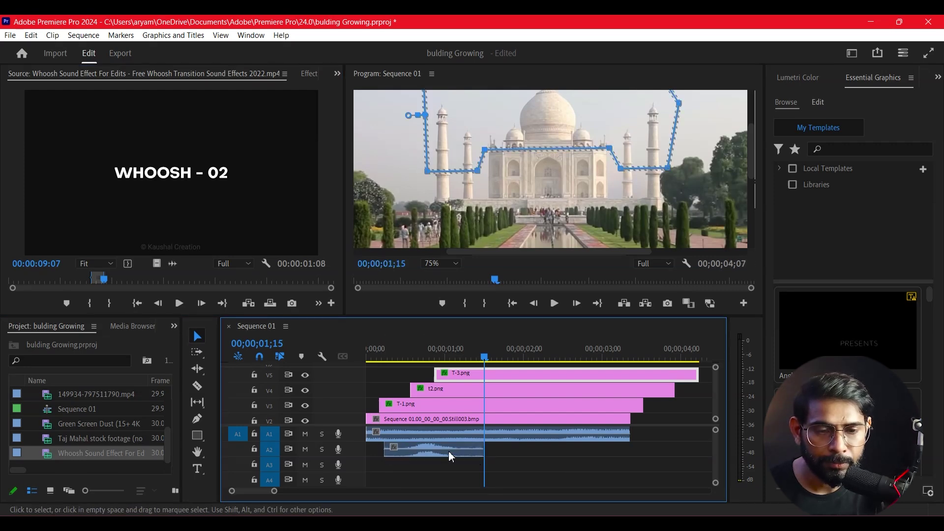
left_click_drag(482, 365, 355, 358)
key("space")
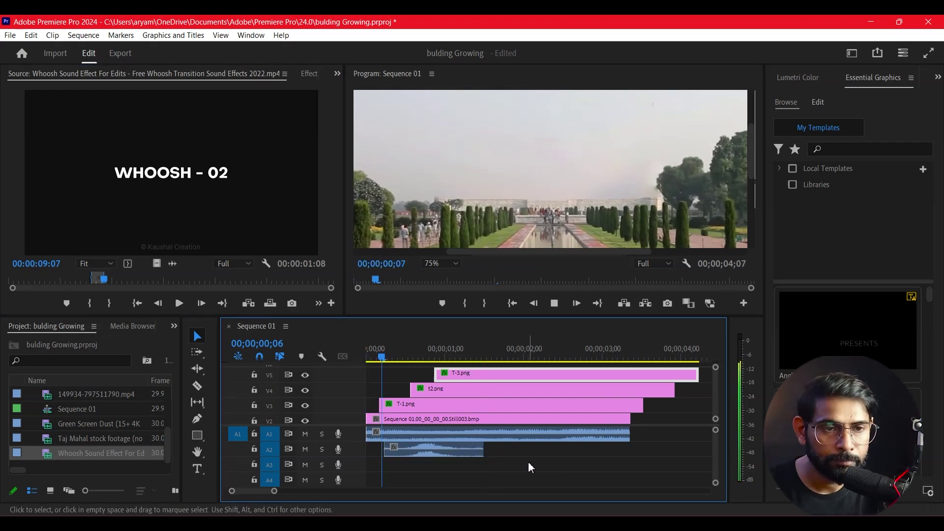
key("space")
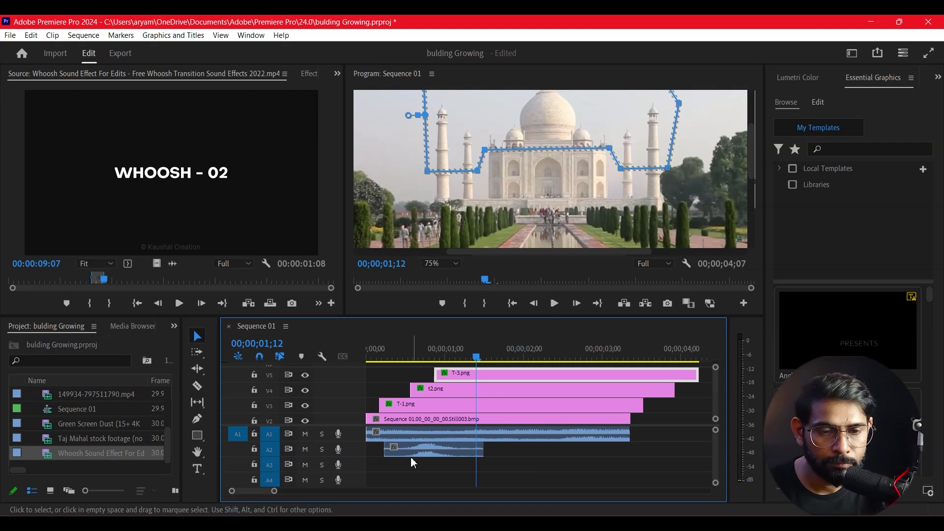
Step: Trim the whoosh clip's start and end shorter and enlarge the timeline to show all tracks
mouse_move(386, 449)
left_mouse_down()
mouse_move(415, 458)
mouse_move(412, 450)
left_mouse_up()
left_click_drag(482, 450, 397, 457)
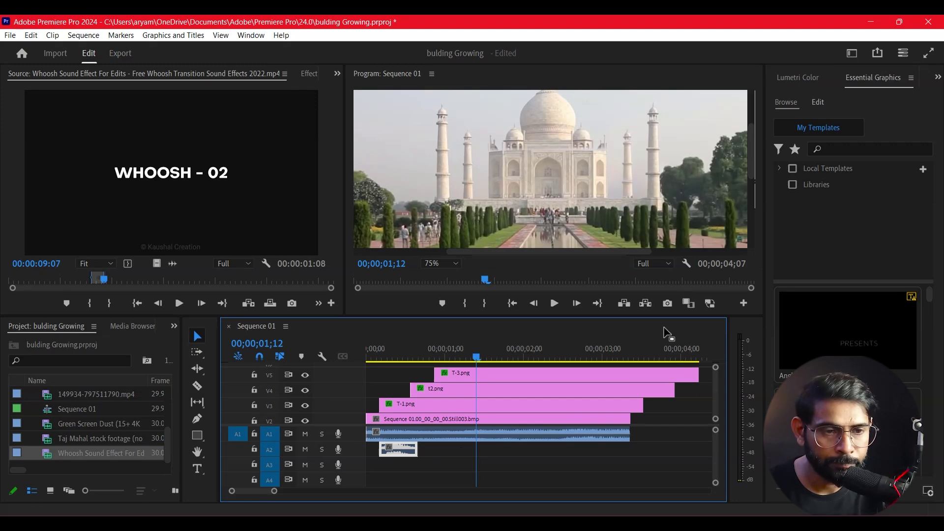
left_click_drag(662, 315, 662, 283)
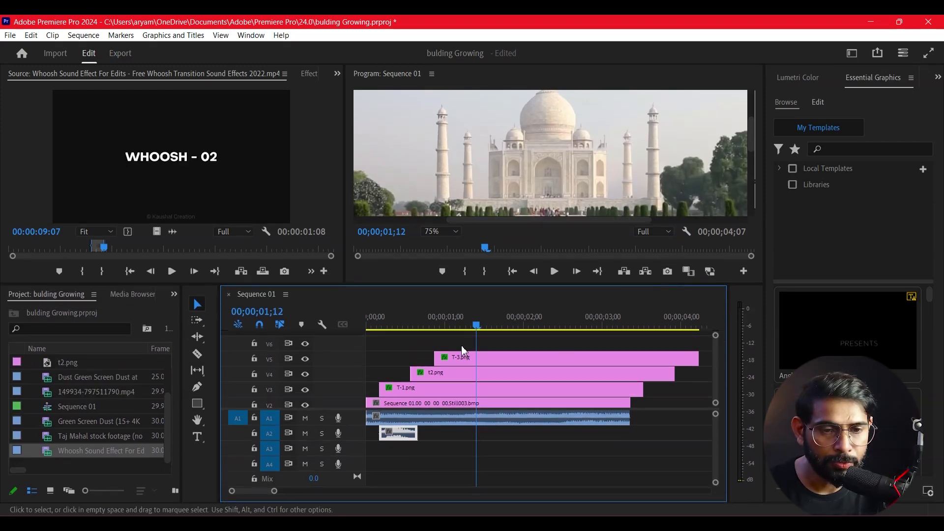
key("Up")
key("Up")
key("Up")
key("Up")
key("space")
Step: Copy the whoosh onto A4 slightly later and replay to check the timing
key("space")
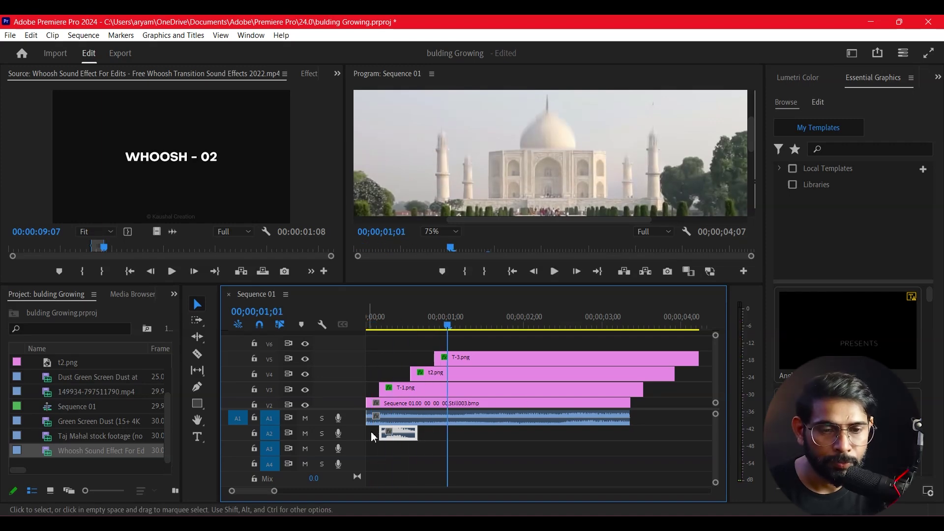
left_click_drag(399, 441, 464, 471)
key("Home")
key("space")
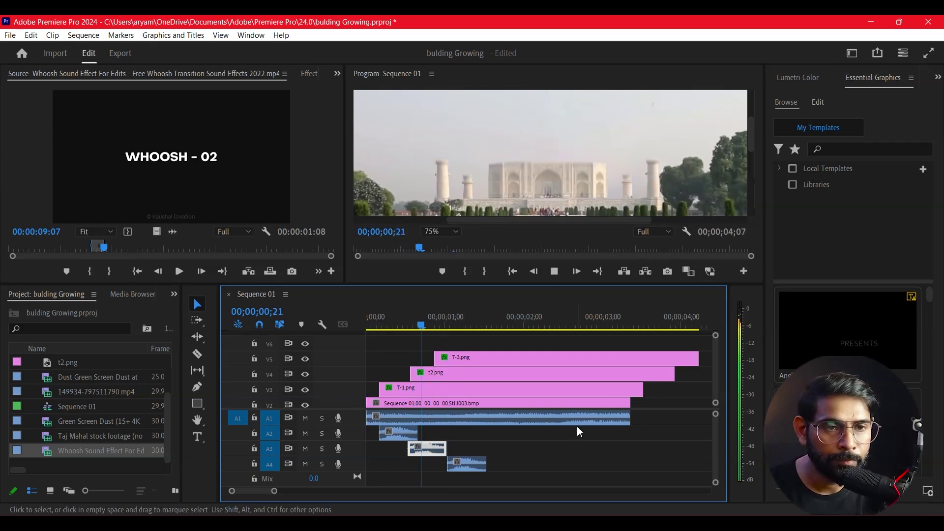
key("space")
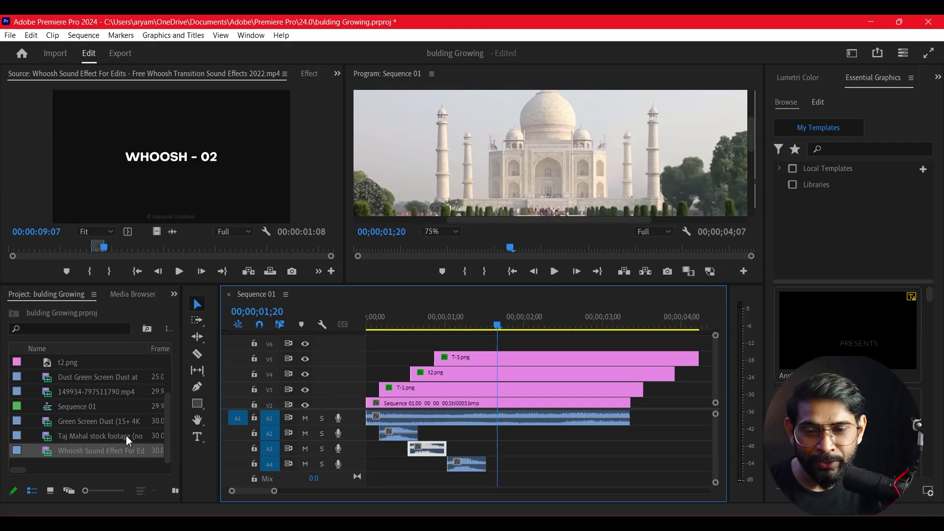
Step: Mark an Out point on Green Screen Dust and drop its video onto V6 near the start
double_click(49, 420)
key("space")
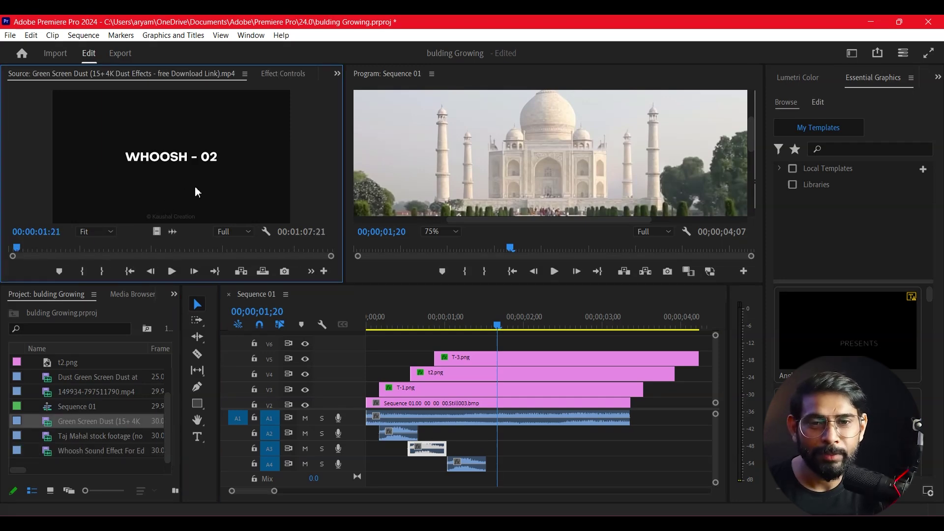
left_click(116, 344)
key("space")
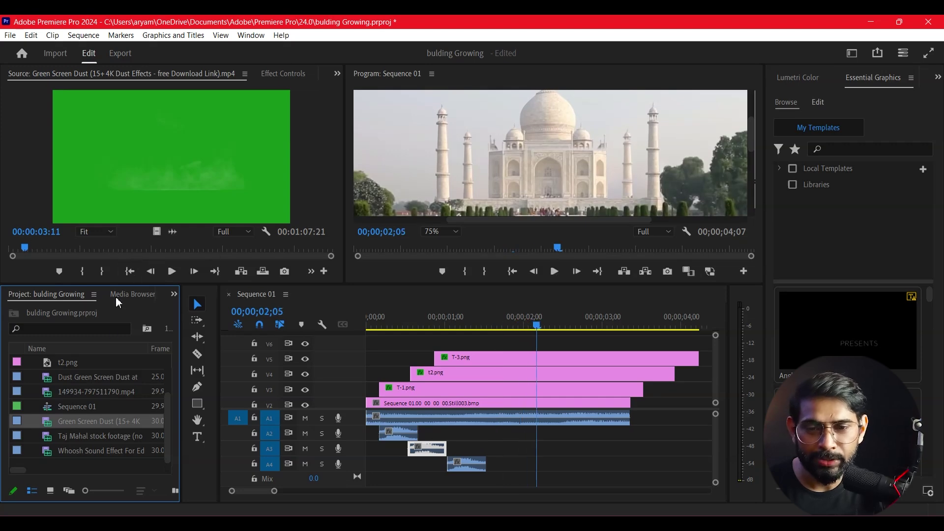
left_click(108, 197)
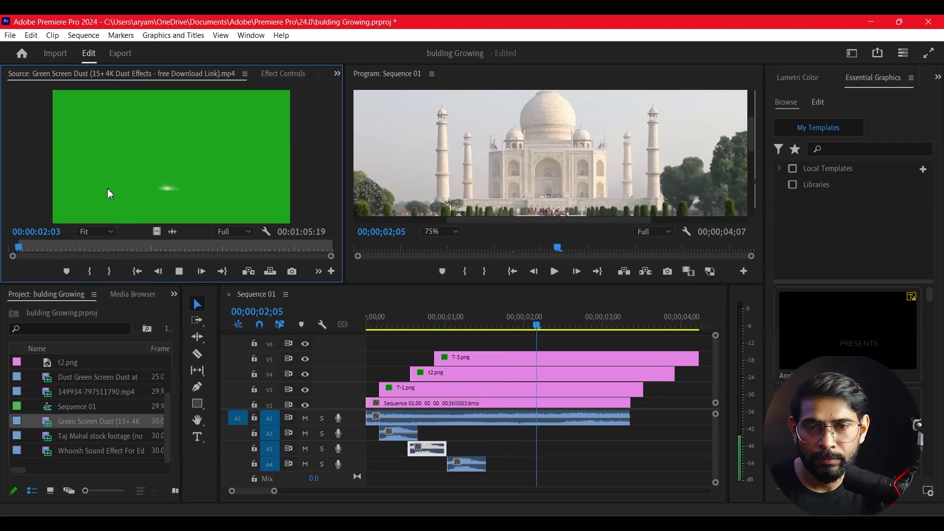
key("space")
key("space")
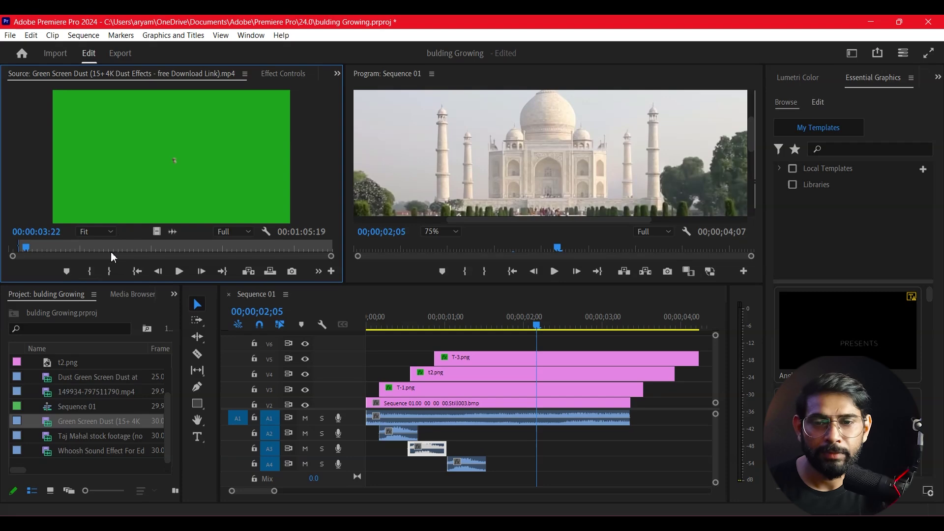
left_click(110, 271)
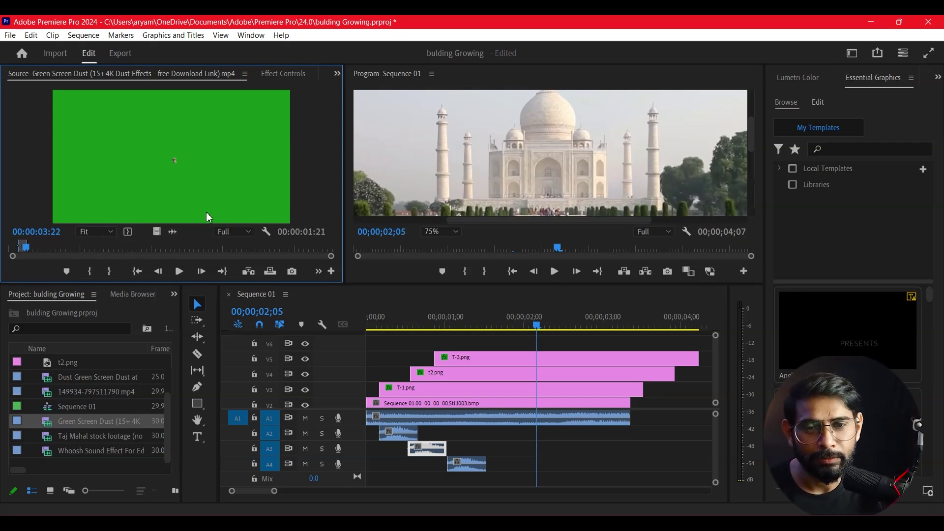
key("Left")
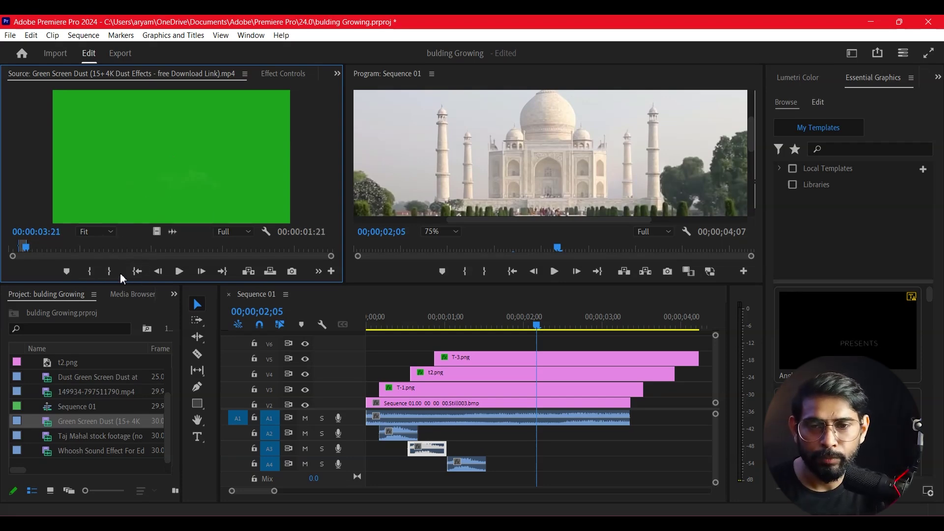
mouse_move(157, 228)
left_mouse_down()
mouse_move(435, 343)
mouse_move(481, 351)
left_mouse_up()
left_click_drag(442, 325, 385, 351)
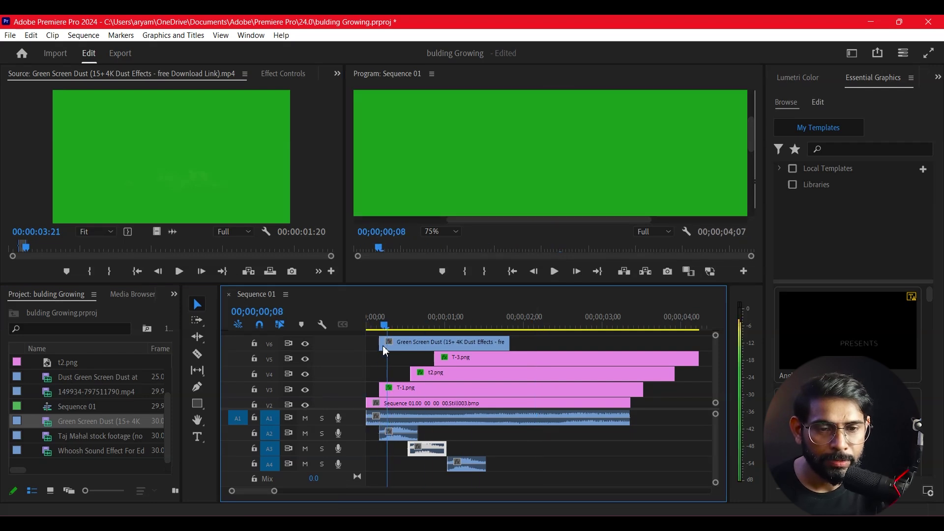
left_click(476, 347)
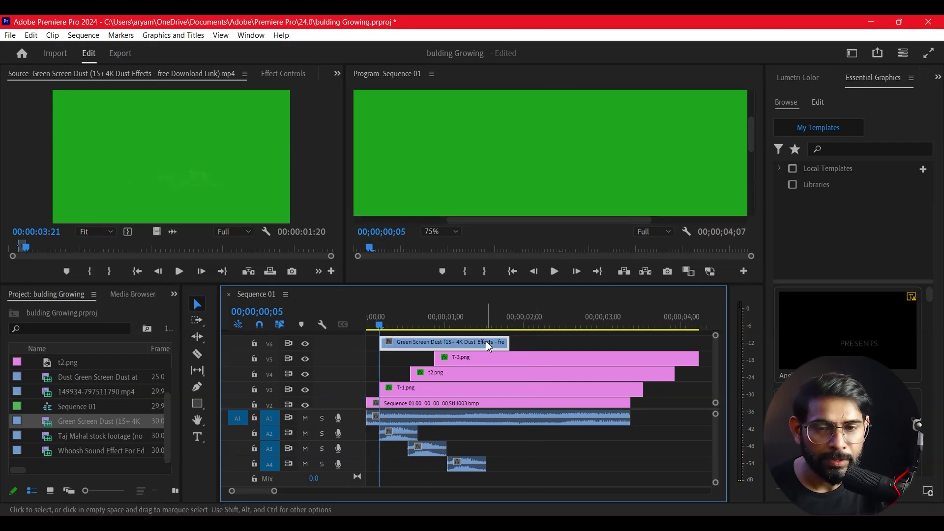
Step: Apply Ultra Key from Video Effects > Keying to the dust clip on V6
left_click(174, 294)
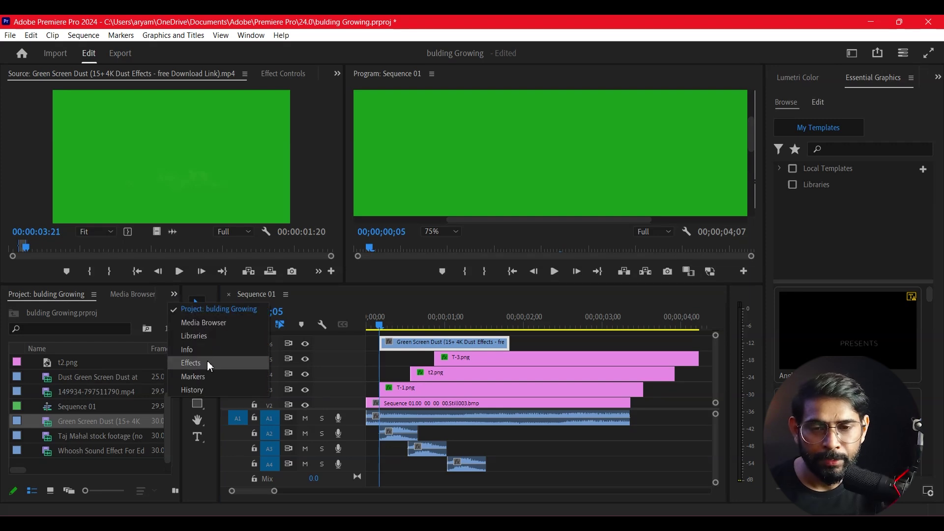
left_click(202, 363)
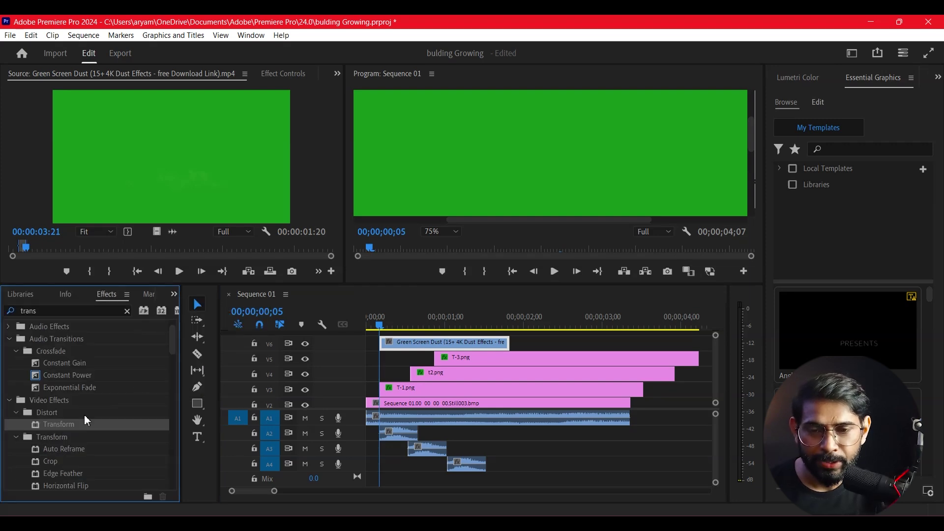
left_click(127, 311)
left_click(9, 375)
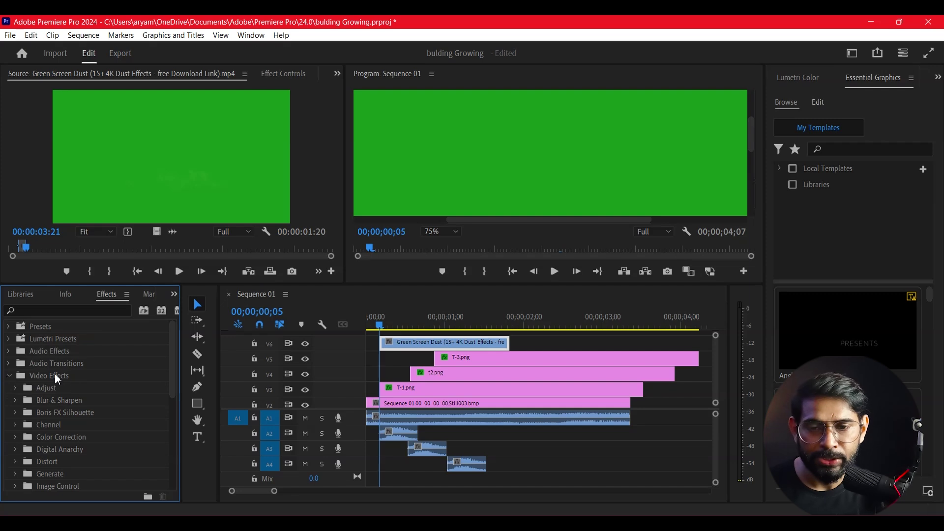
scroll(34, 478, "down", 2)
scroll(51, 462, "down", 1)
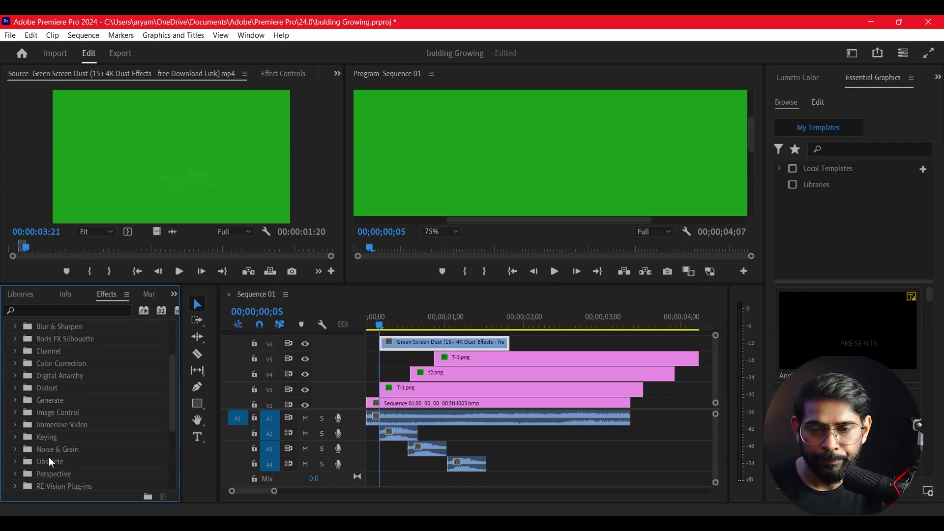
left_click(14, 436)
scroll(29, 442, "down", 2)
mouse_move(57, 461)
left_mouse_down()
mouse_move(403, 374)
mouse_move(412, 345)
left_mouse_up()
left_click(418, 346)
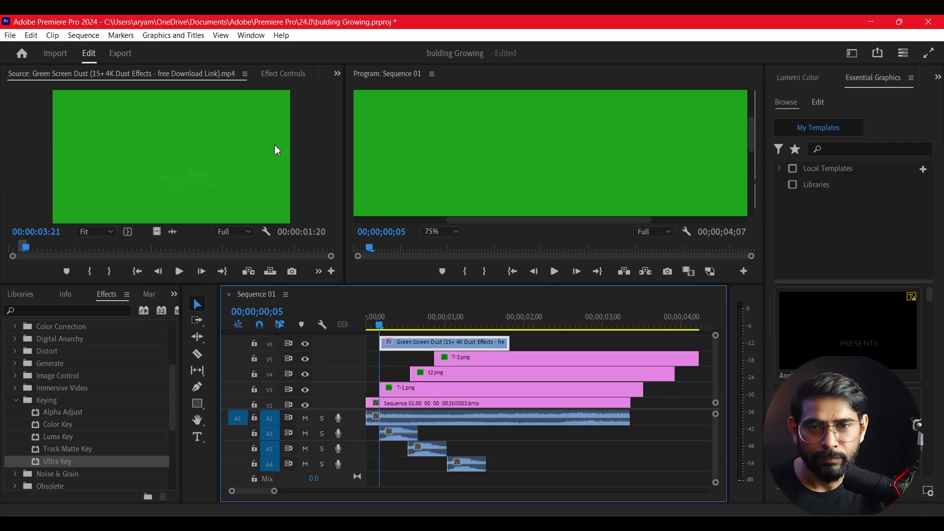
Step: Key out the dust clip's green using the Ultra Key eyedropper
left_click(274, 75)
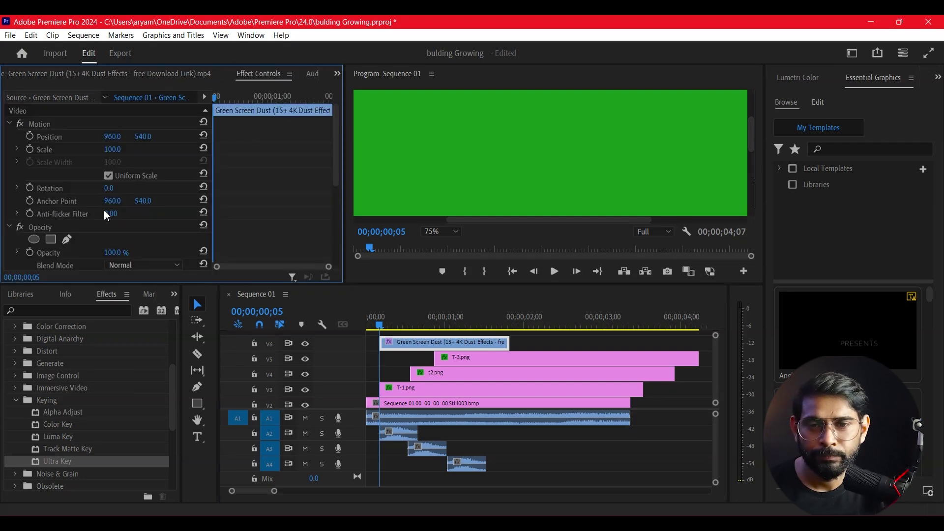
scroll(110, 213, "down", 3)
scroll(118, 221, "down", 2)
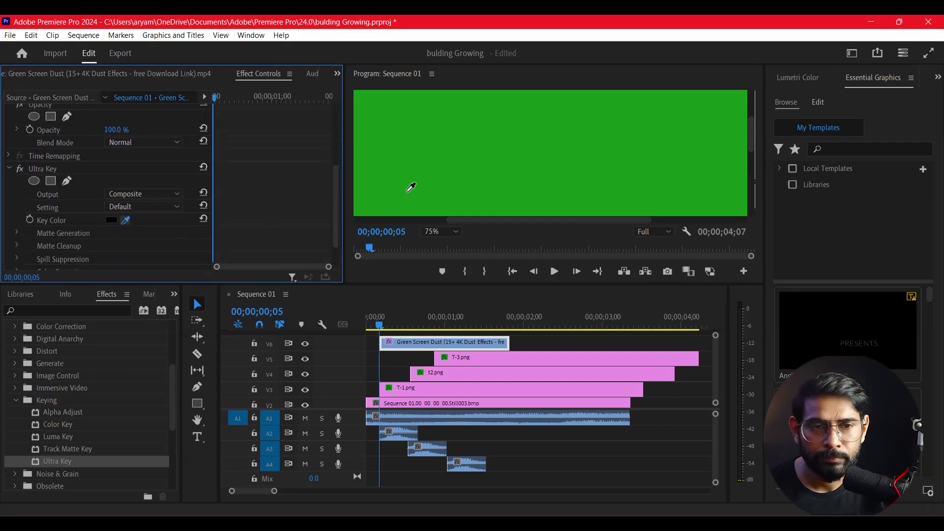
left_click(355, 205)
Step: Play back the keyed dust, then zoom out and trim T-1.png to end with the background
left_click(379, 327)
key("space")
key("space")
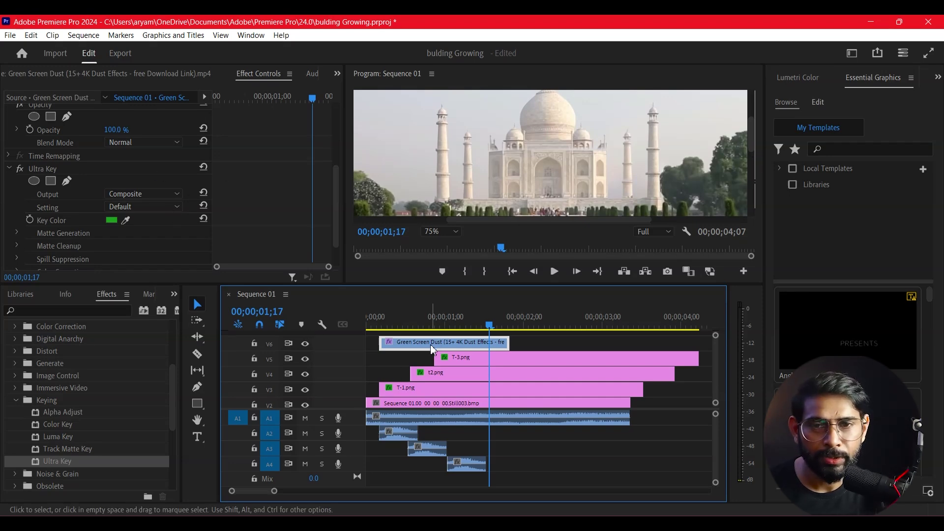
left_click_drag(336, 202, 339, 112)
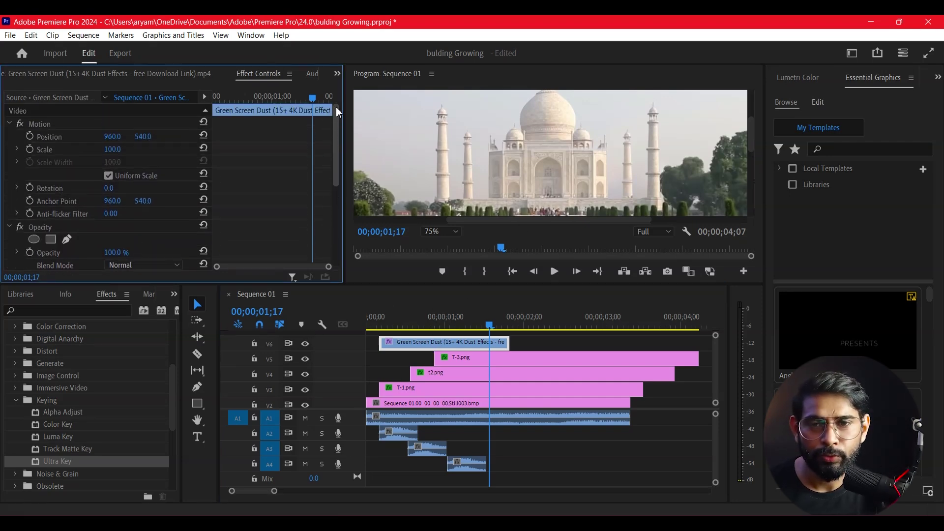
left_click(373, 318)
key("space")
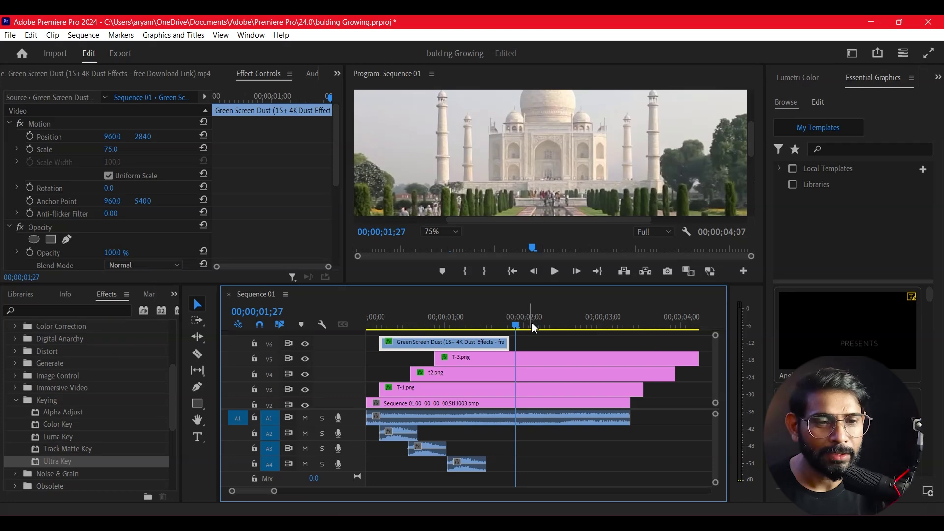
key("minus")
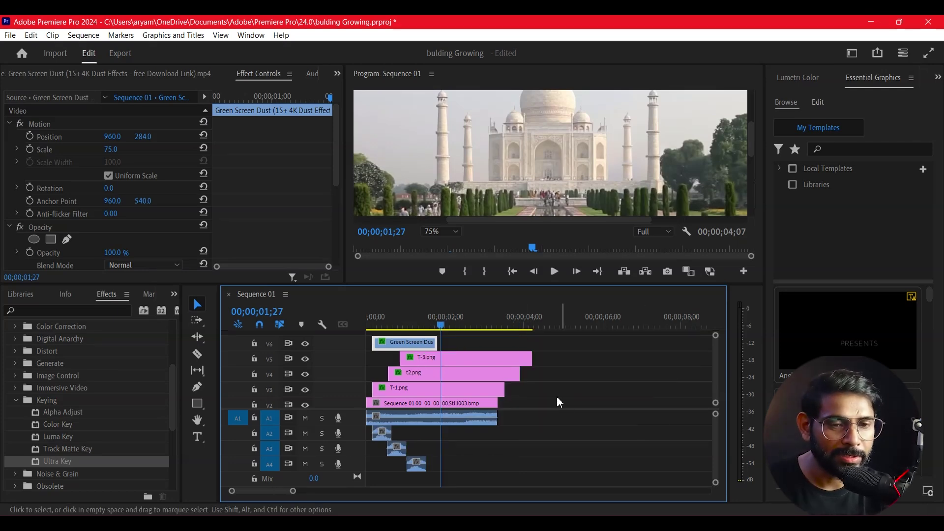
left_click_drag(500, 393, 497, 361)
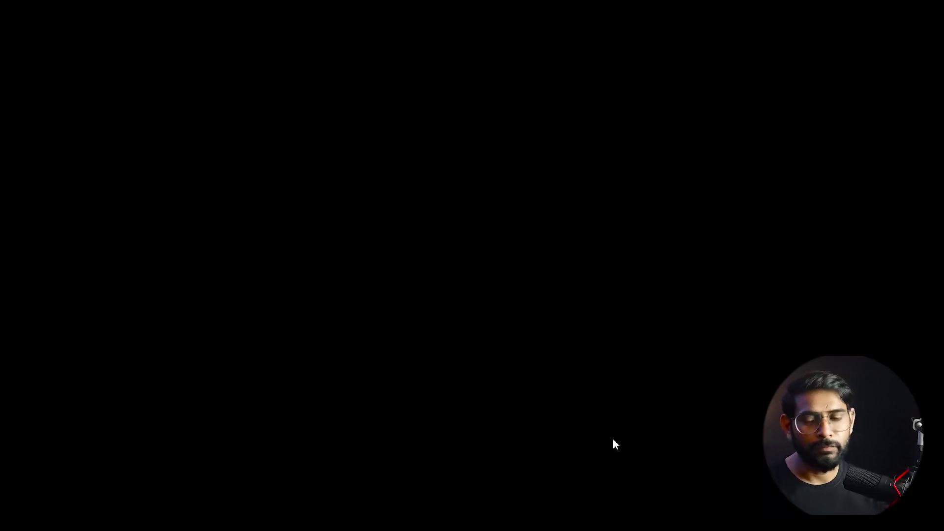
Step: Exit full-screen playback and park the playhead at about 2;29
key("Escape")
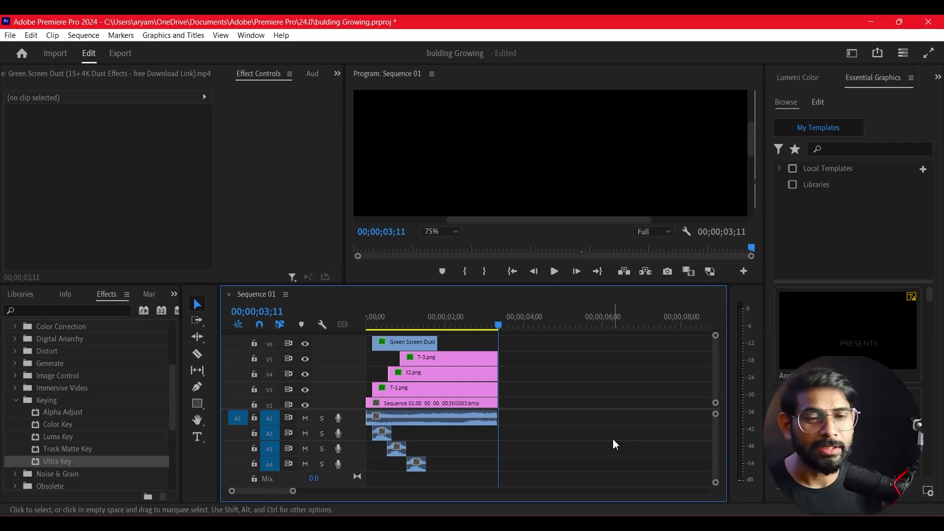
left_click(483, 330)
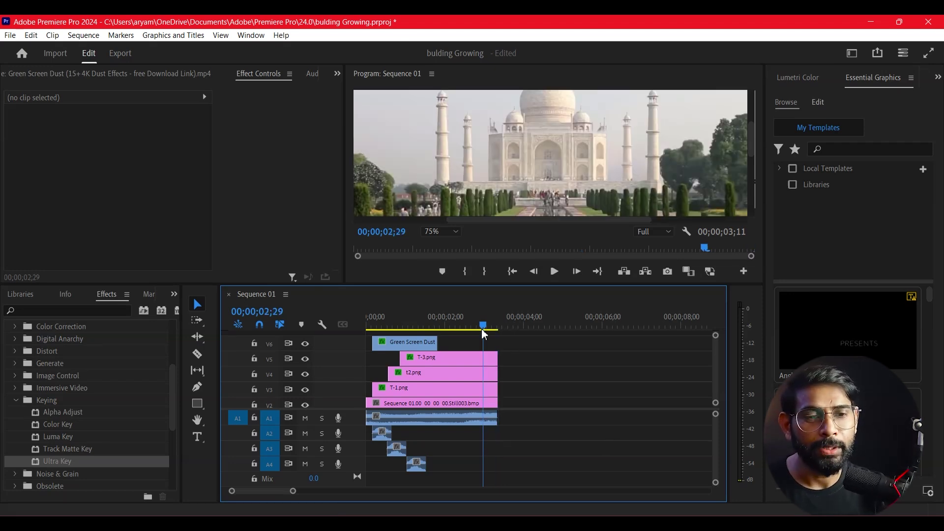